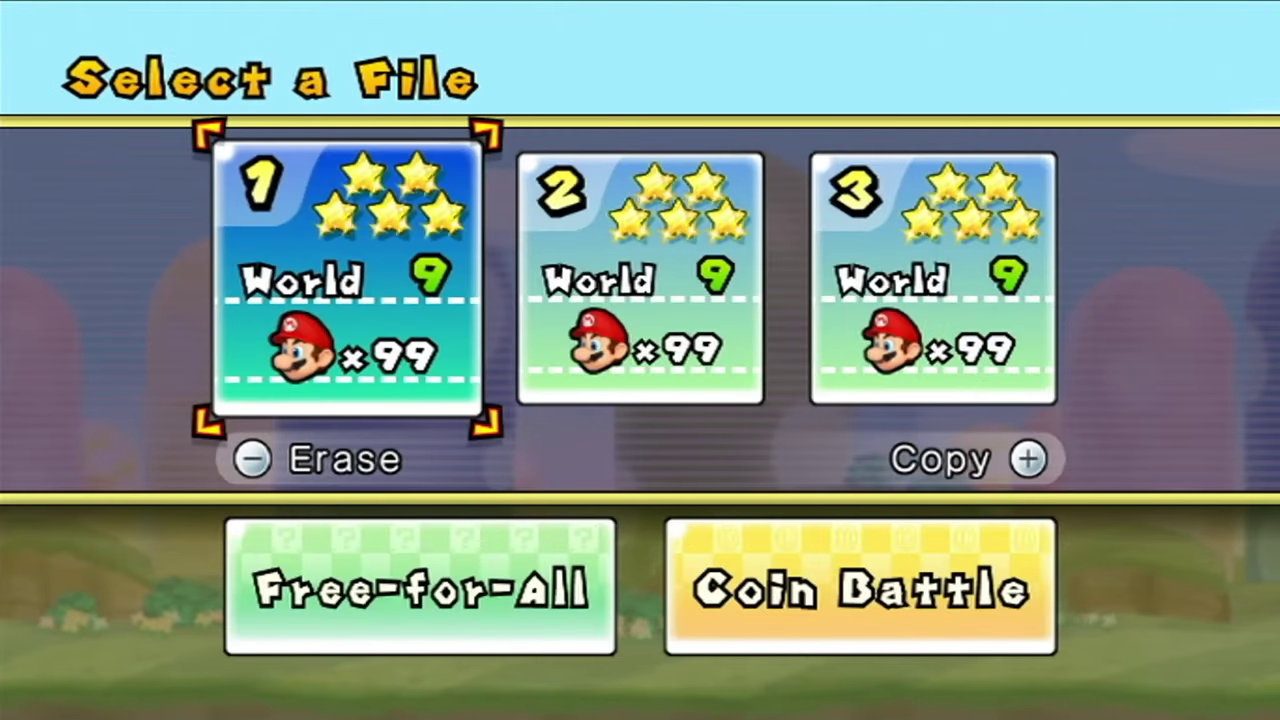
{"action": "left_click", "coordinate": [640, 280]}
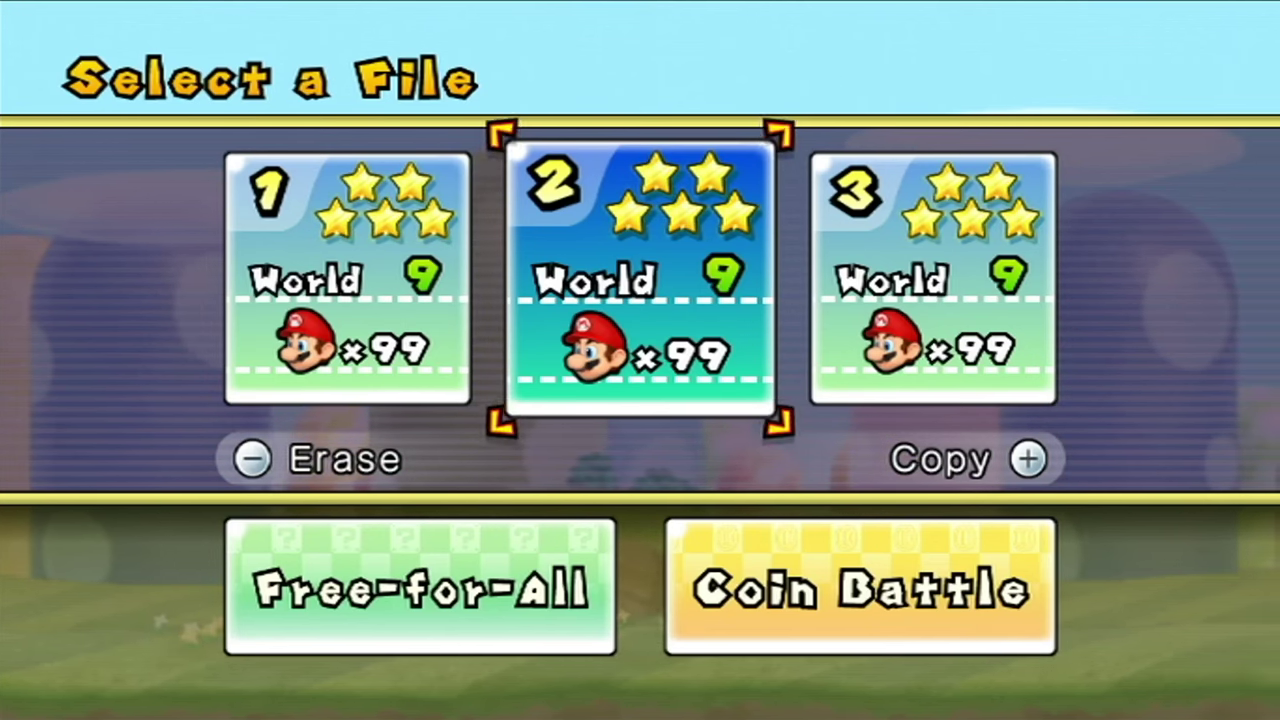
{"action": "left_click", "coordinate": [348, 280]}
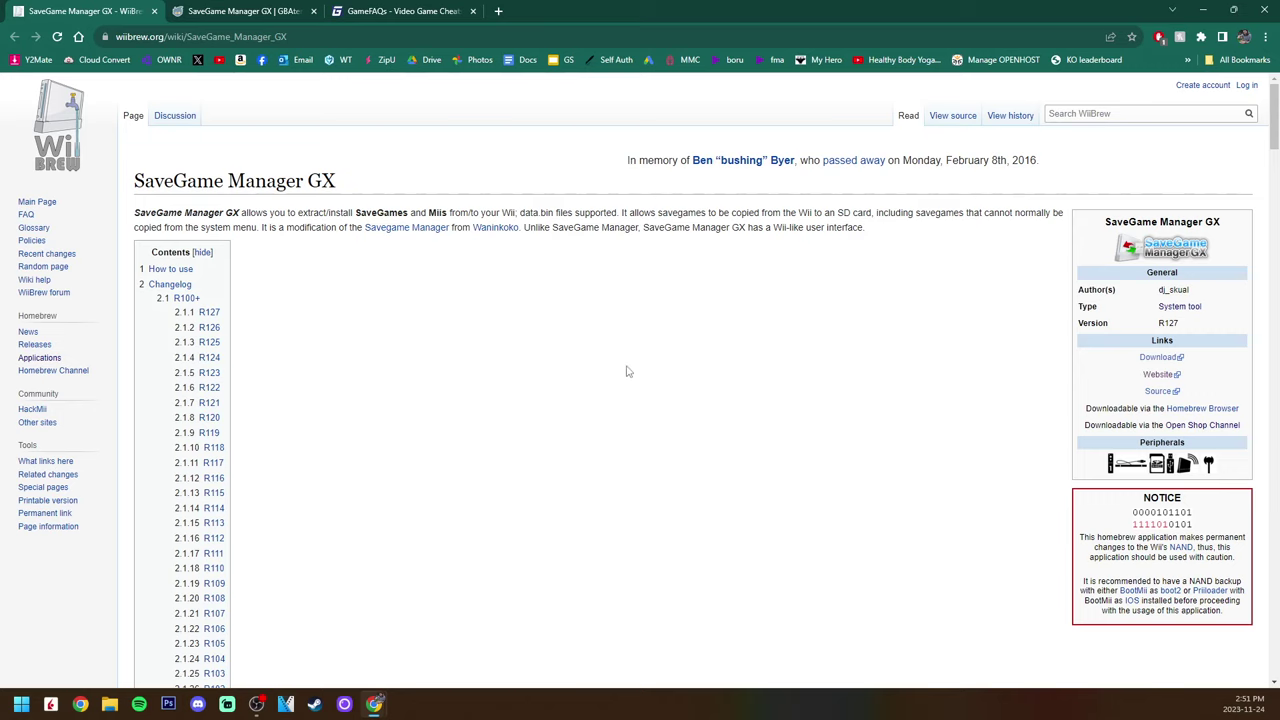
Check the How to use requirements on the SaveGame Manager GX wiki page and download the app.
{"action": "scroll", "coordinate": [649, 356], "scroll_direction": "down", "scroll_amount": 5}
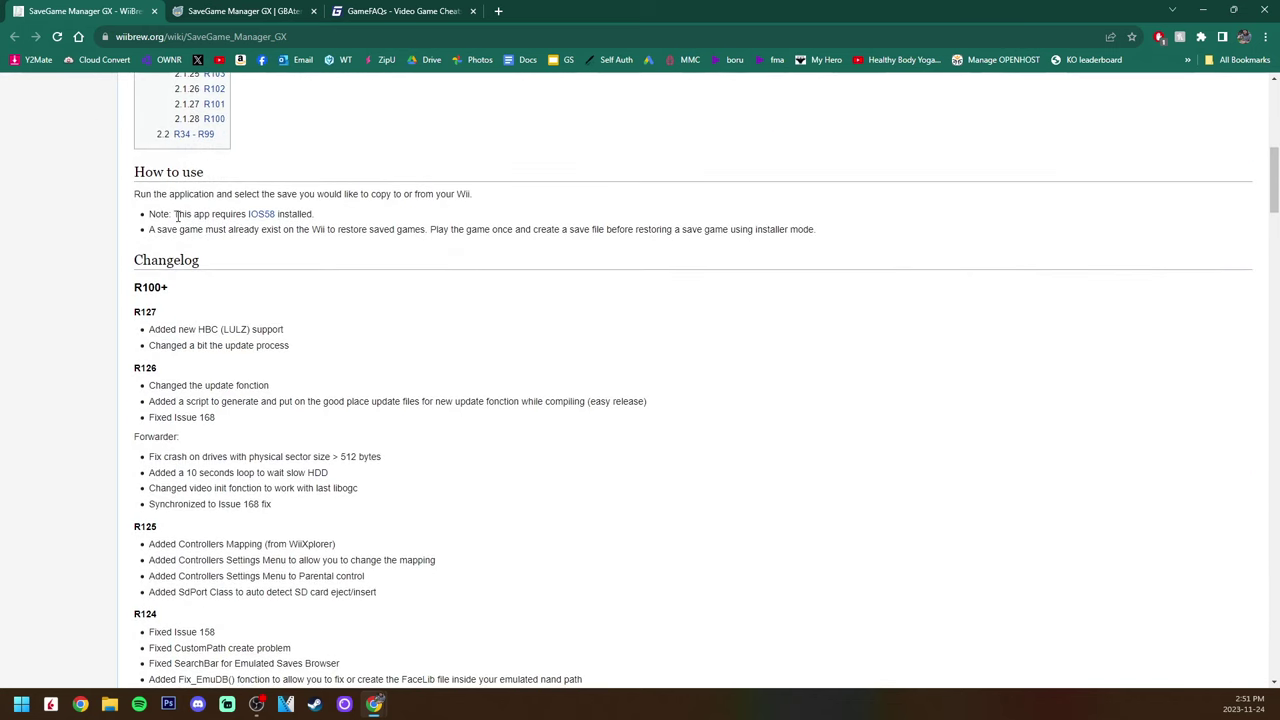
{"action": "left_click_drag", "start_coordinate": [175, 215], "coordinate": [322, 218]}
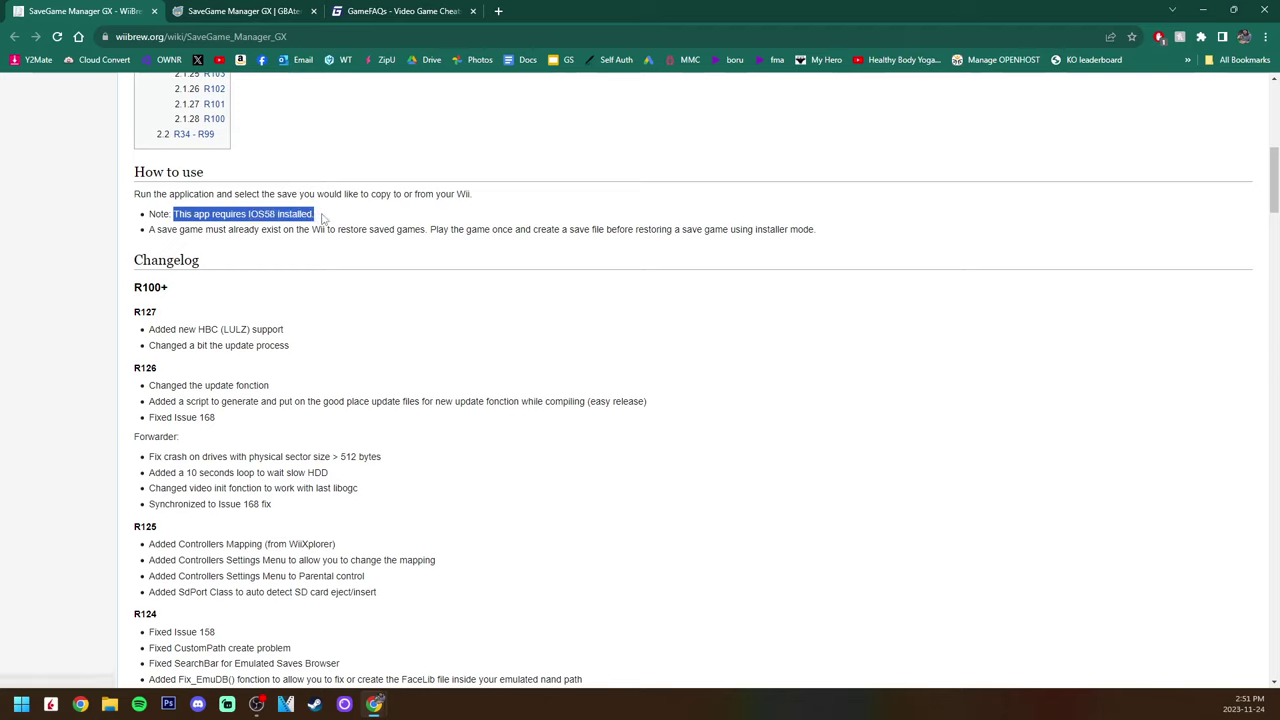
{"action": "left_click", "coordinate": [391, 219]}
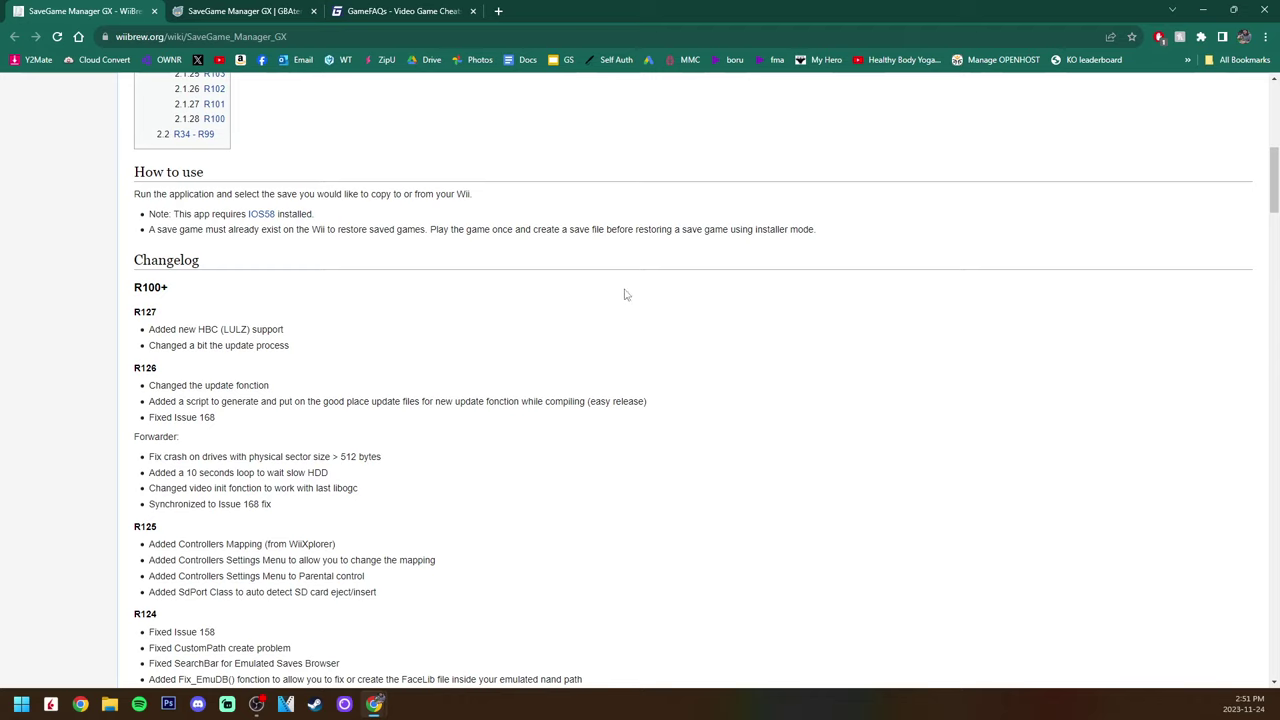
{"action": "scroll", "coordinate": [625, 292], "scroll_direction": "down", "scroll_amount": 5}
{"action": "scroll", "coordinate": [612, 297], "scroll_direction": "up", "scroll_amount": 12}
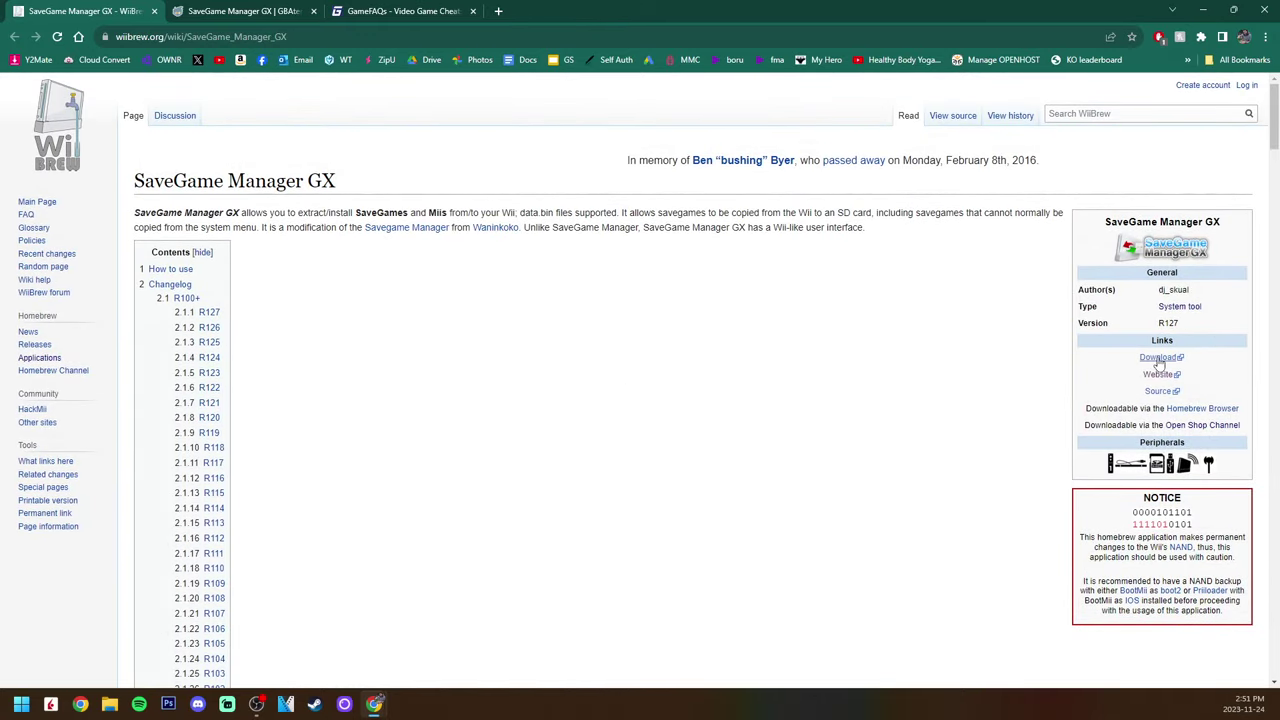
{"action": "left_click", "coordinate": [1160, 362]}
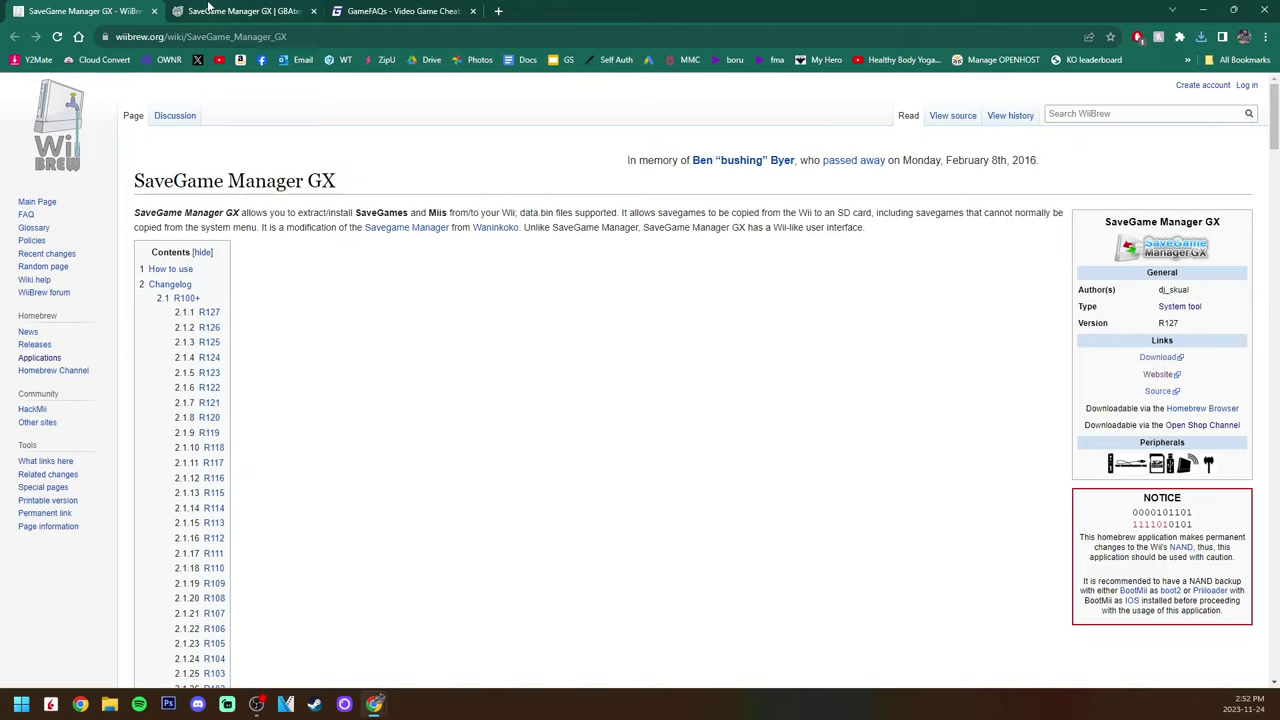
Download the WiiU (vWii) Official Dark Channel forwarder from the GBAtemp SaveGame Manager GX thread and close the download page.
{"action": "left_click", "coordinate": [210, 10]}
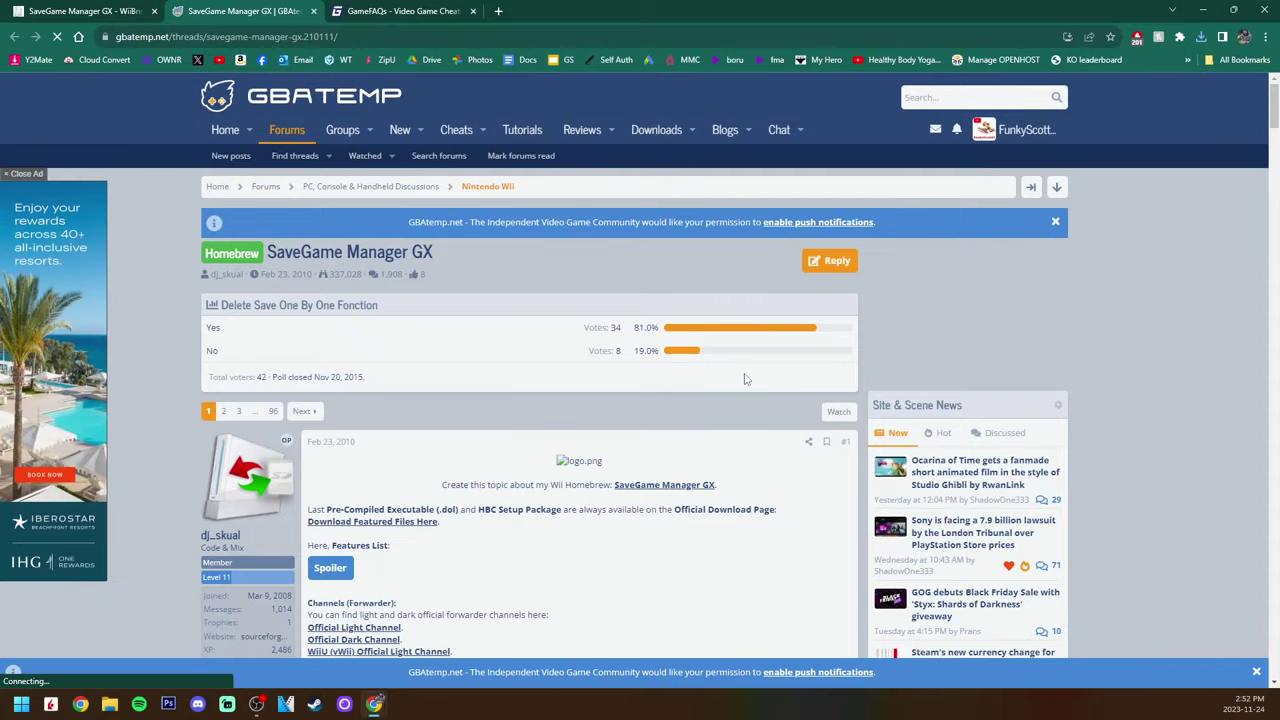
{"action": "scroll", "coordinate": [744, 378], "scroll_direction": "down", "scroll_amount": 4}
{"action": "scroll", "coordinate": [744, 374], "scroll_direction": "down", "scroll_amount": 1}
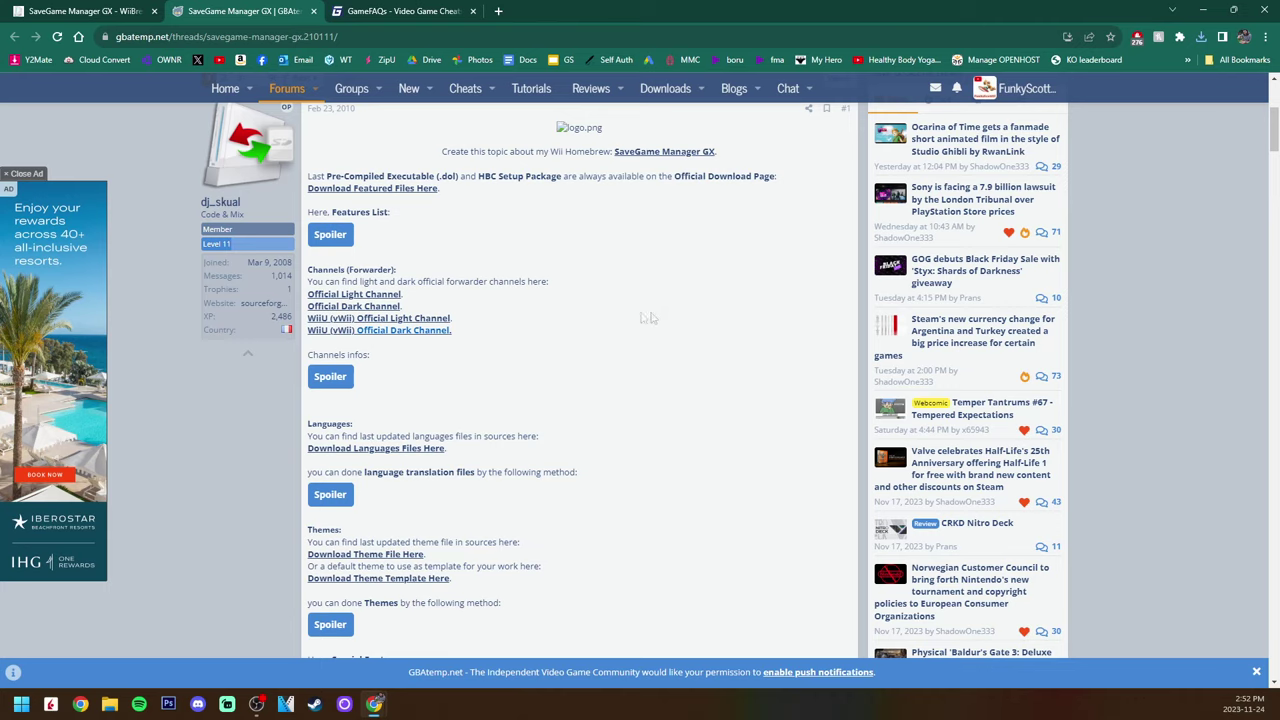
{"action": "left_click", "coordinate": [430, 332]}
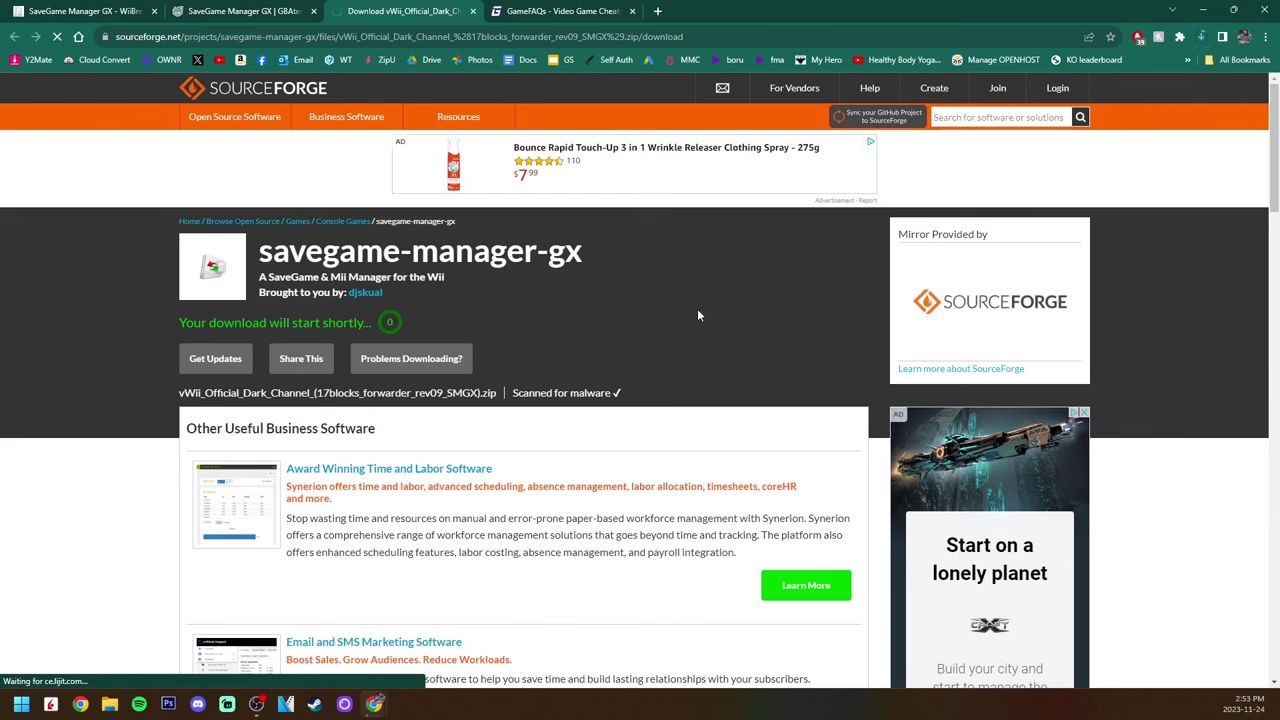
{"action": "key", "text": "ctrl+w"}
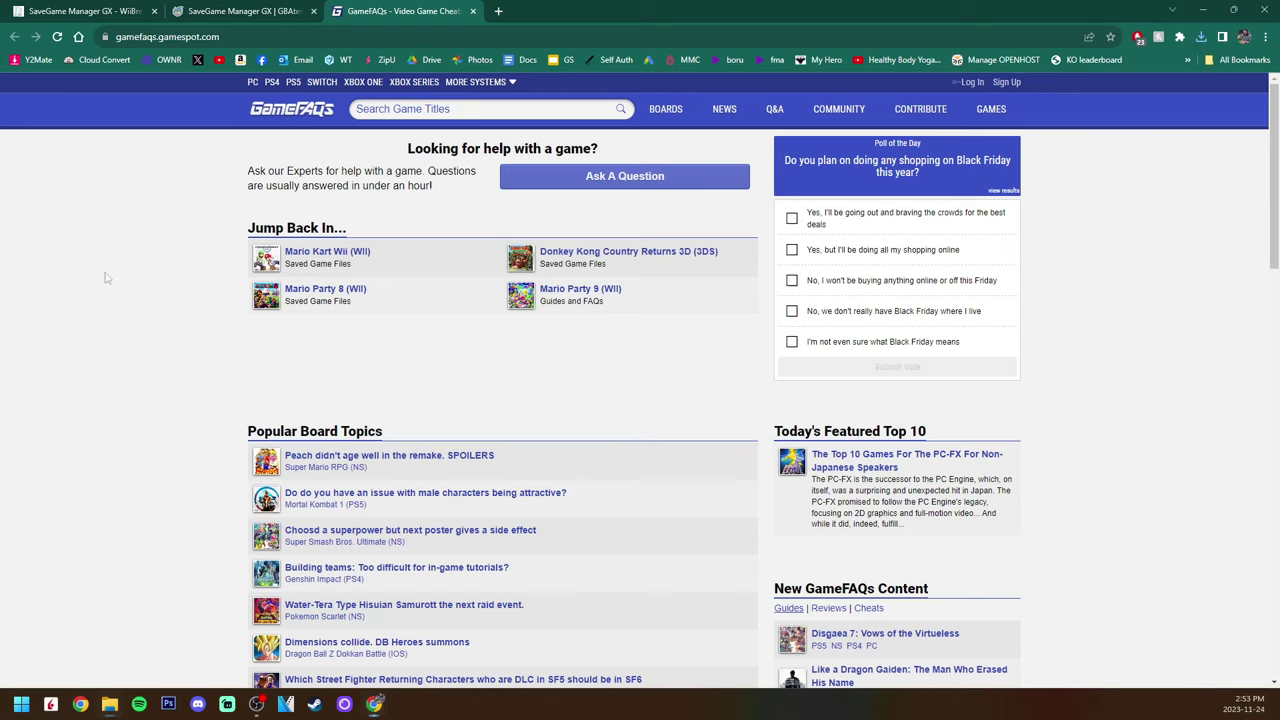
Switch to File Explorer and extract the SaveGame_Manager_GX folder from the SaveGame-Manager-GX-Beta archive into the SD card's apps folder.
{"action": "left_click", "coordinate": [109, 704]}
{"action": "left_click_drag", "start_coordinate": [409, 125], "coordinate": [1006, 51]}
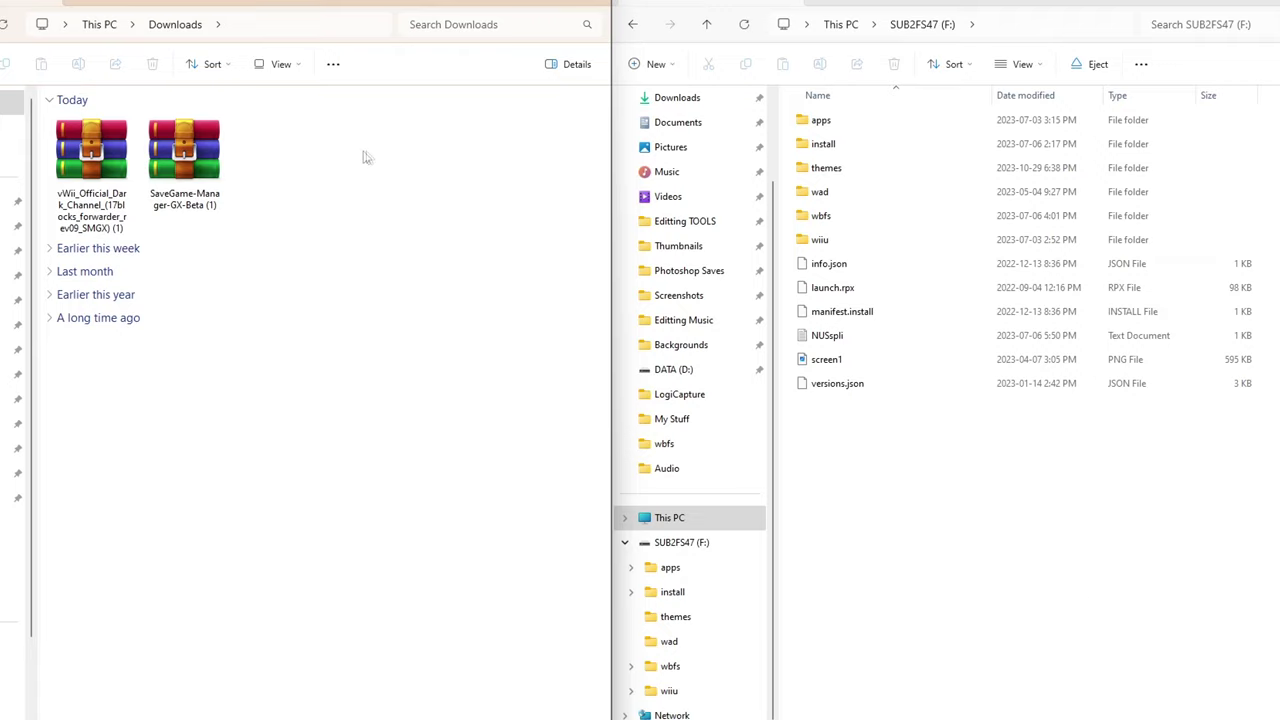
{"action": "double_click", "coordinate": [192, 175]}
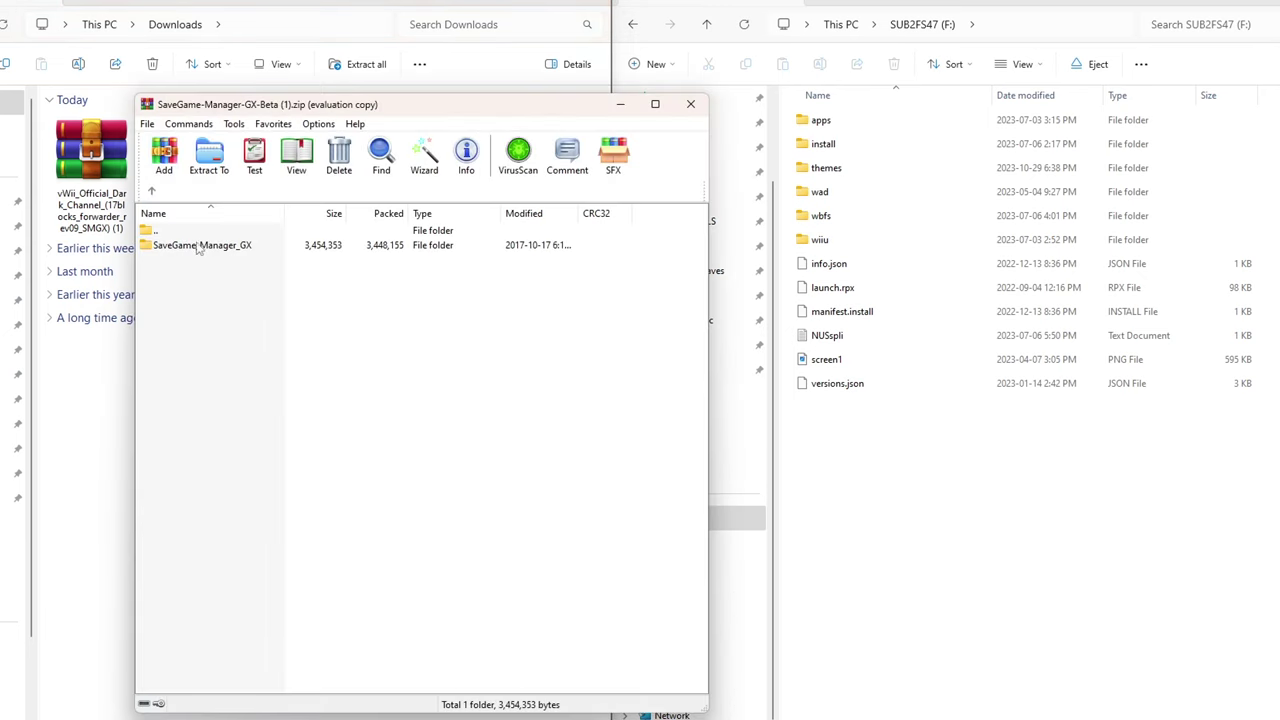
{"action": "left_click", "coordinate": [189, 248]}
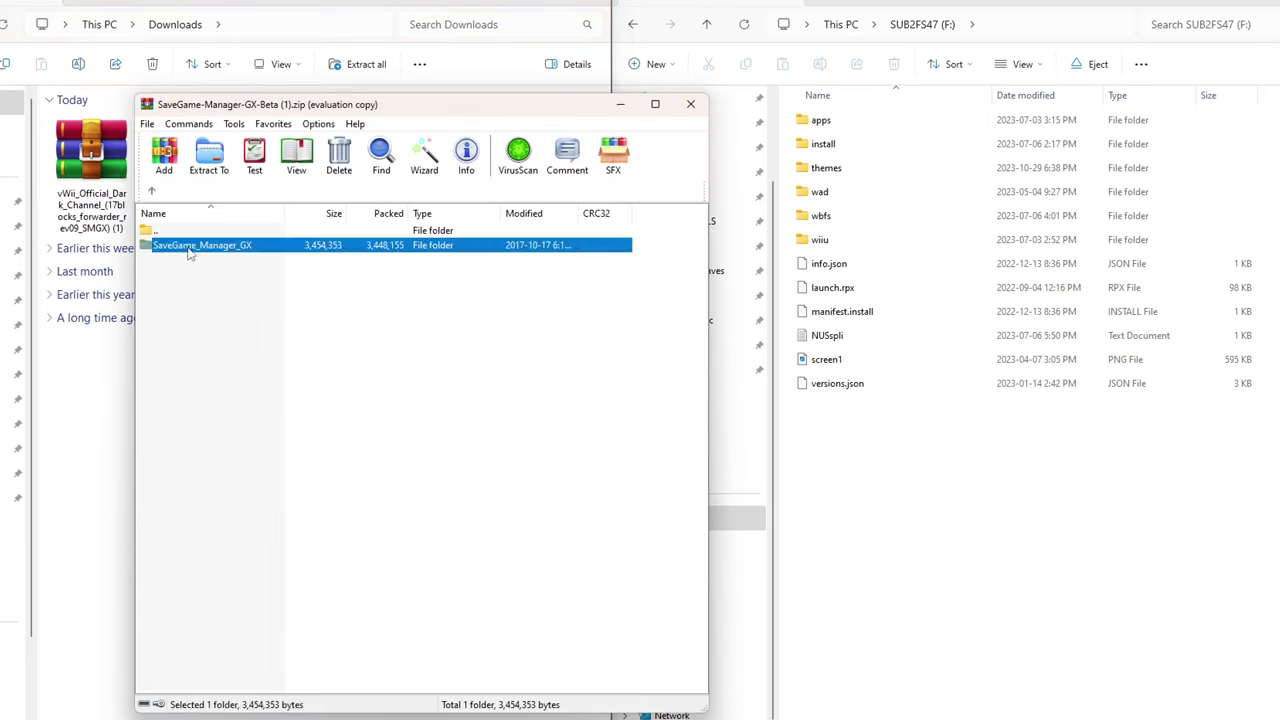
{"action": "left_click_drag", "start_coordinate": [199, 252], "coordinate": [894, 123]}
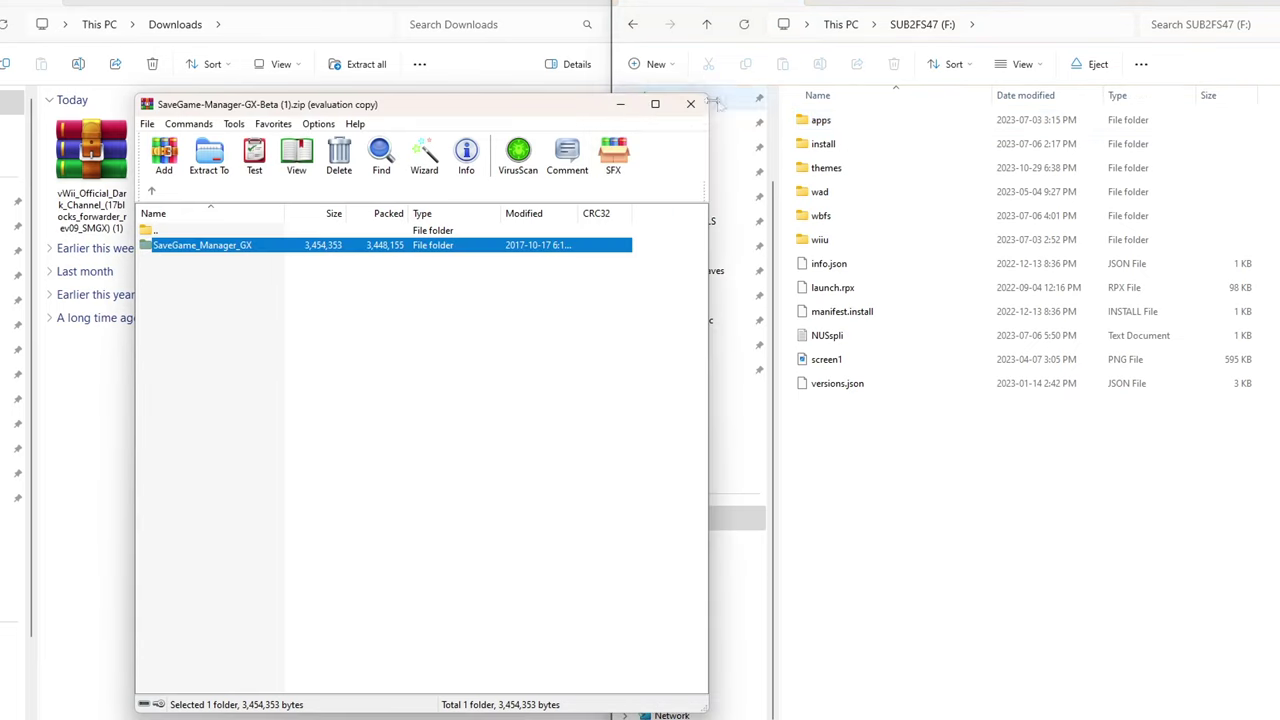
{"action": "left_click", "coordinate": [688, 104]}
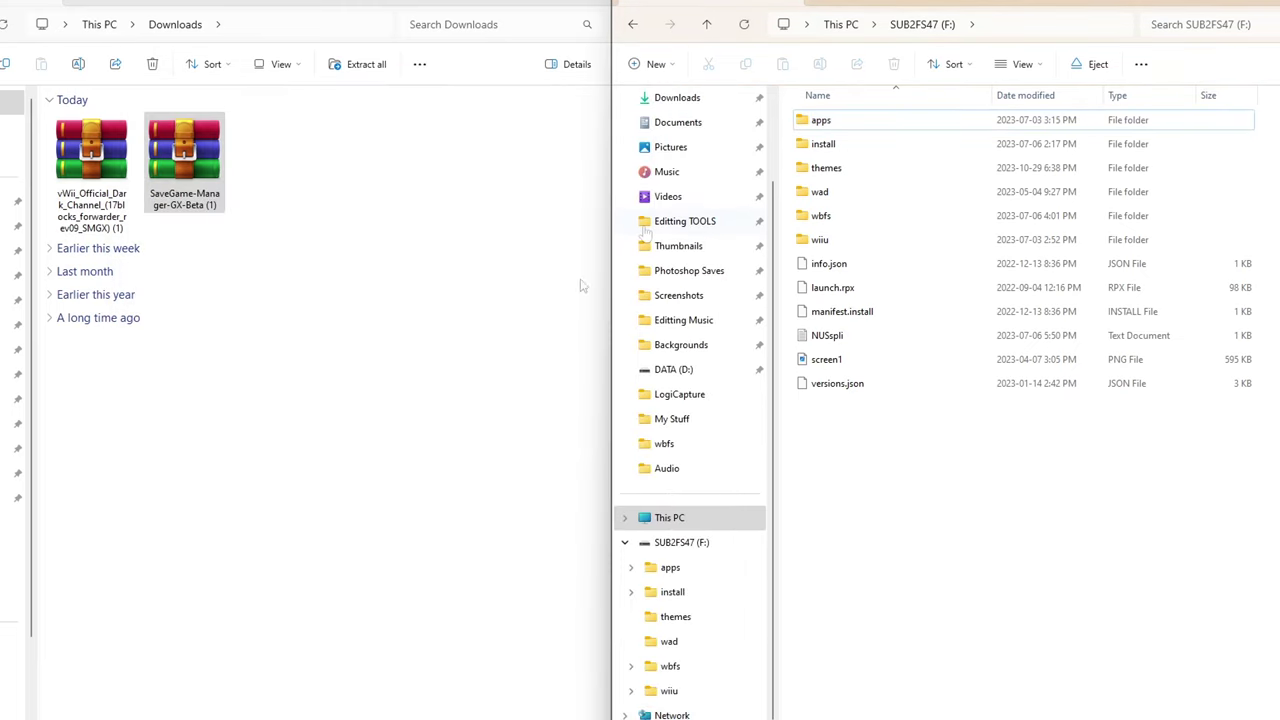
{"action": "left_click", "coordinate": [340, 211]}
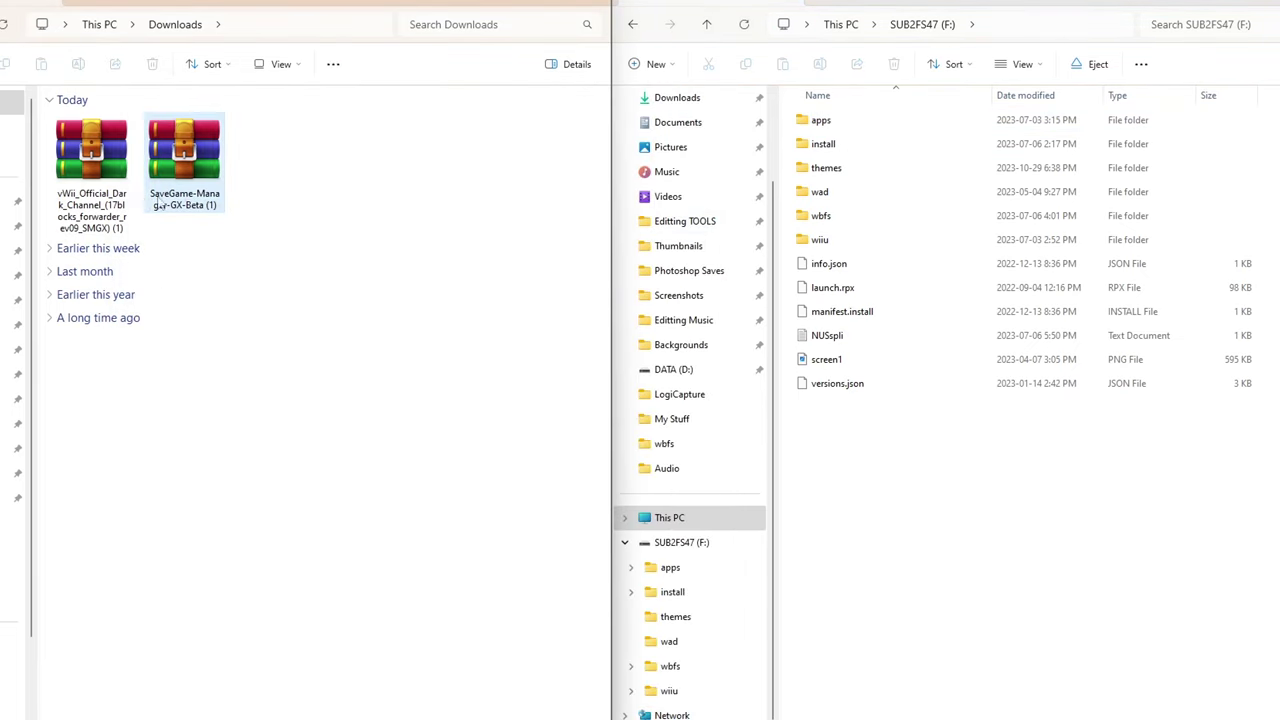
Extract the WAD file from the vWii_Official_Dark_Channel archive into the SD card's wad folder and check that it is there.
{"action": "left_click", "coordinate": [118, 214]}
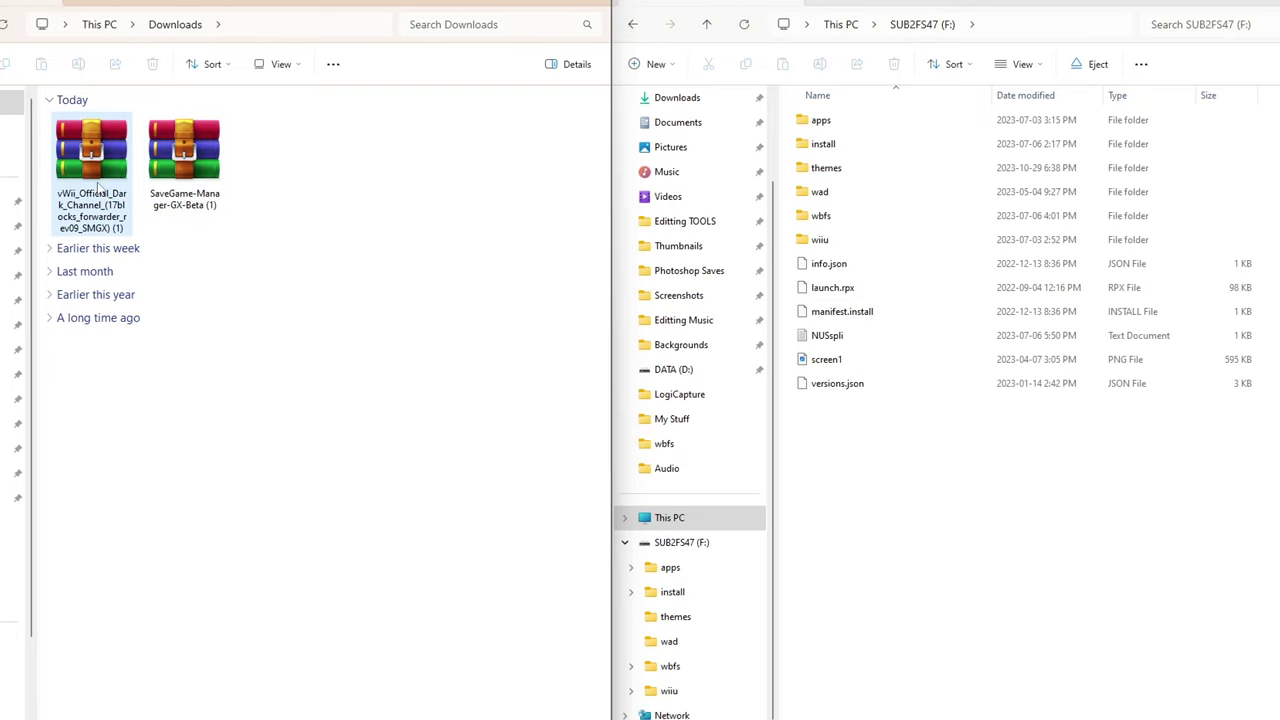
{"action": "double_click", "coordinate": [97, 185]}
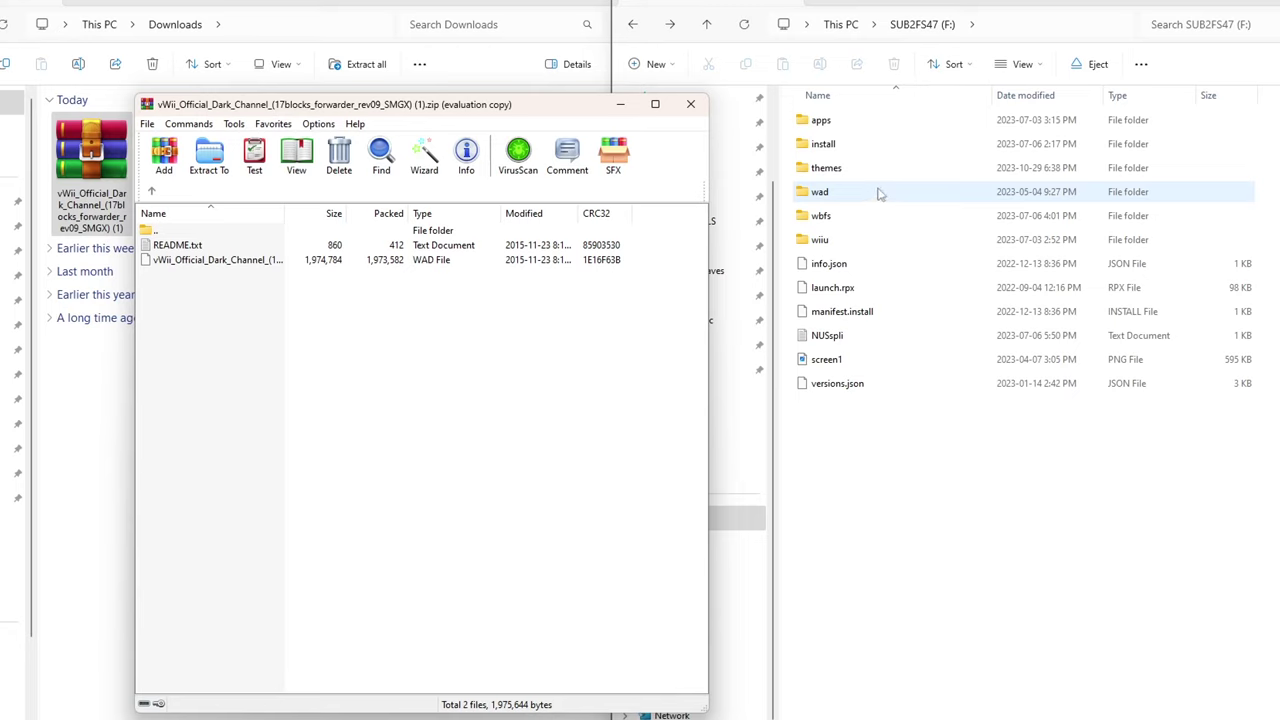
{"action": "left_click", "coordinate": [228, 260]}
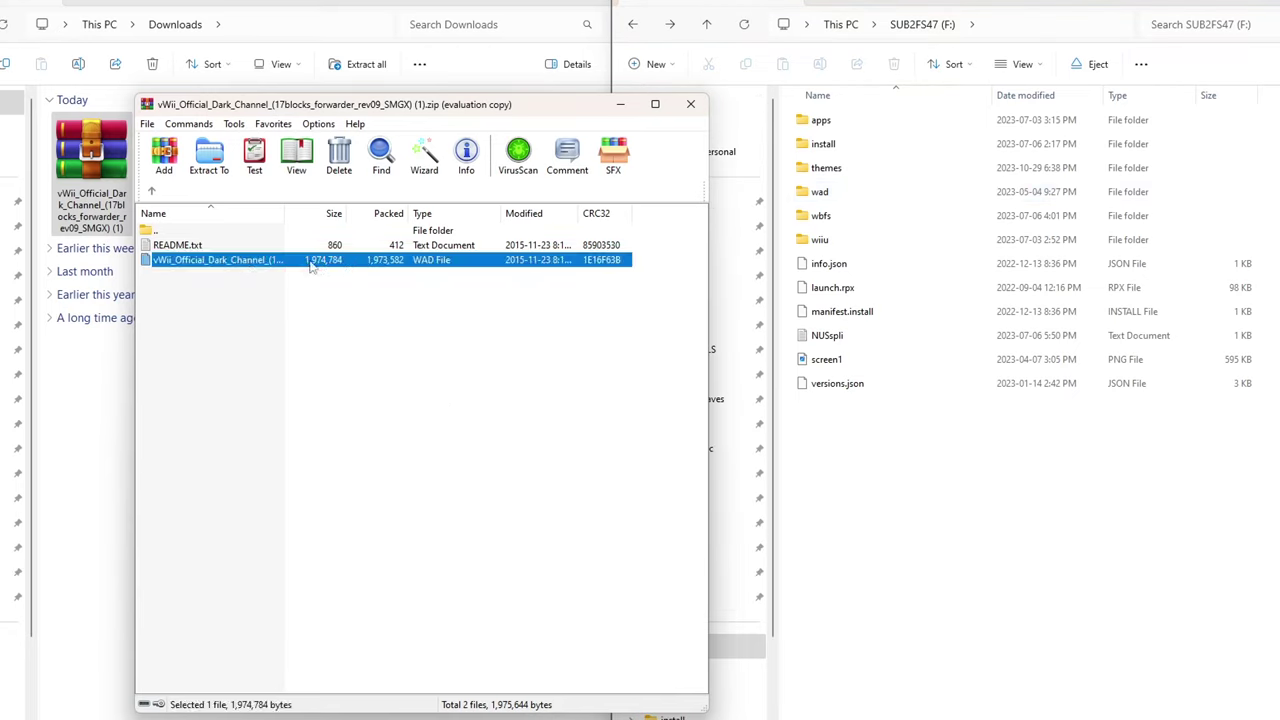
{"action": "left_click_drag", "start_coordinate": [216, 264], "coordinate": [878, 189]}
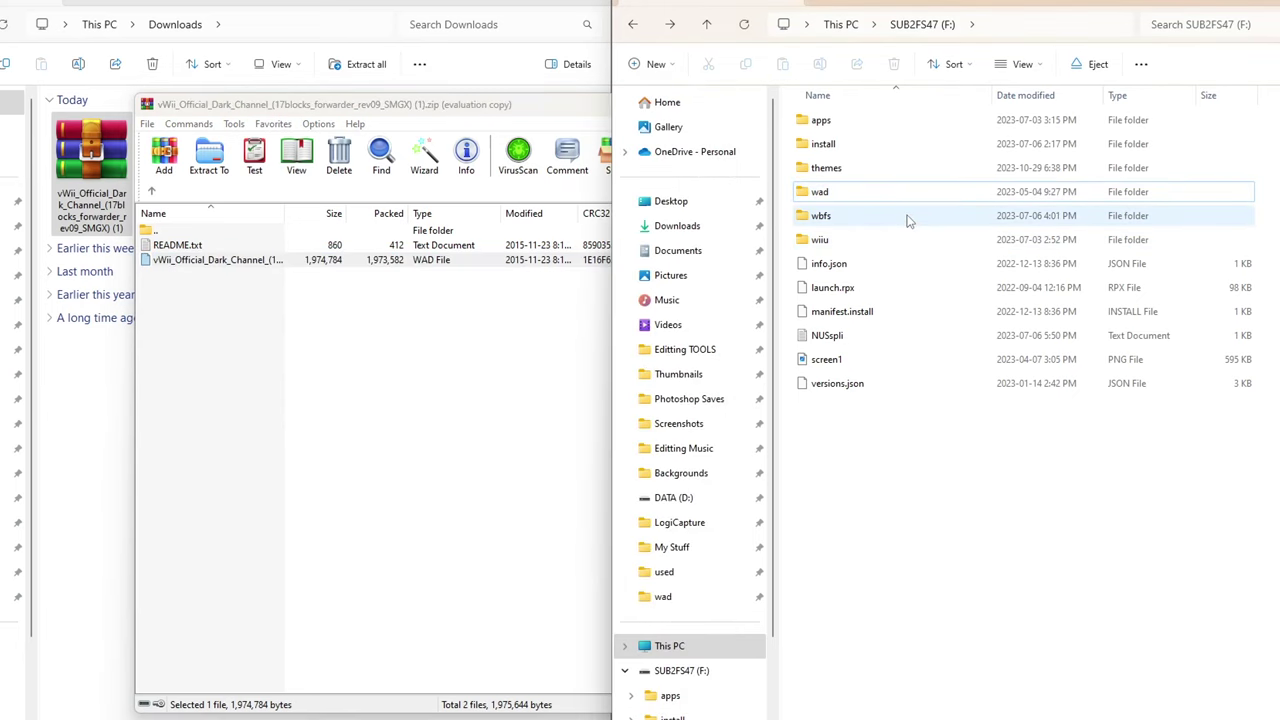
{"action": "double_click", "coordinate": [930, 192]}
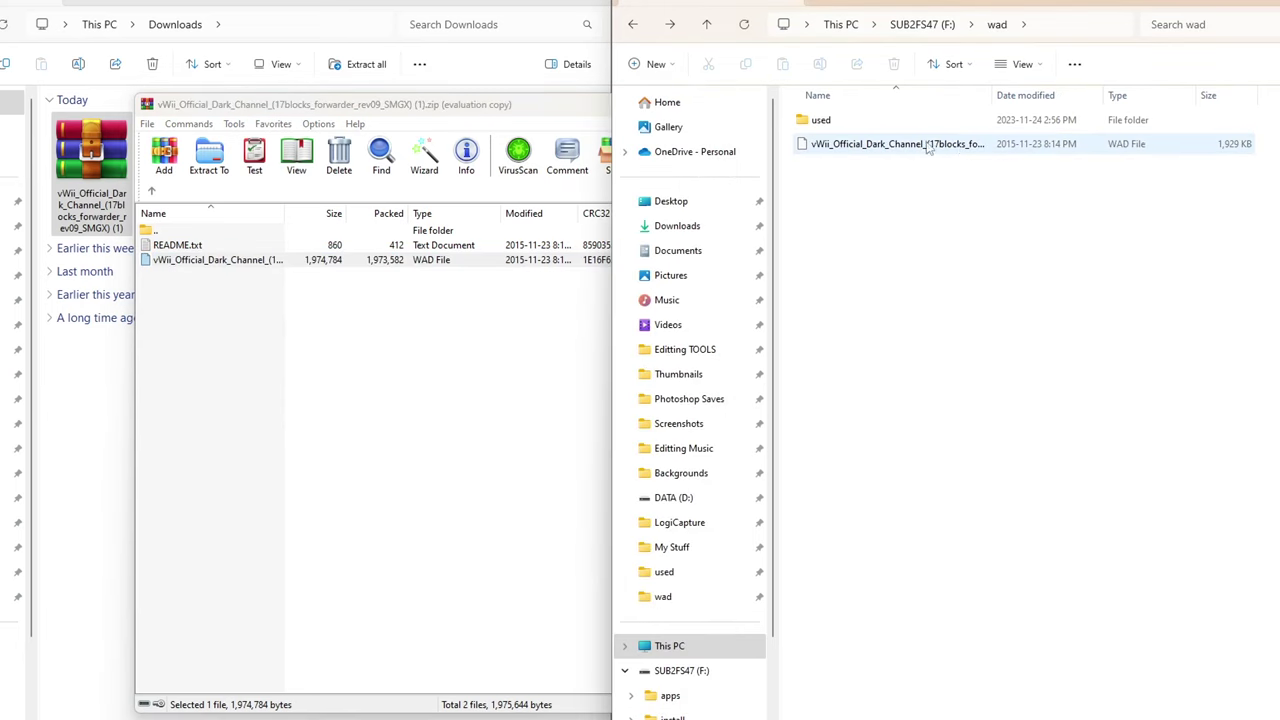
{"action": "key", "text": "Escape"}
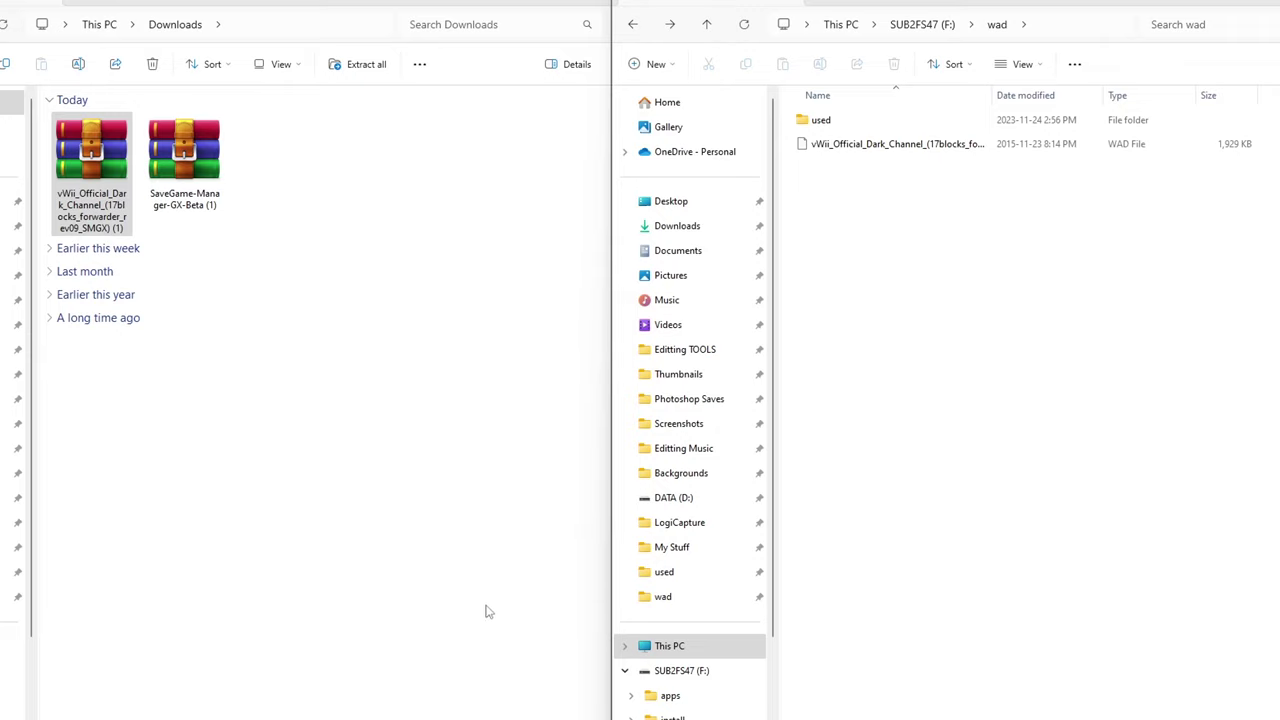
Switch to the browser and examine the Wii Mod Lite page on Open Shop Channel down to its download options.
{"action": "mouse_move", "coordinate": [300, 716]}
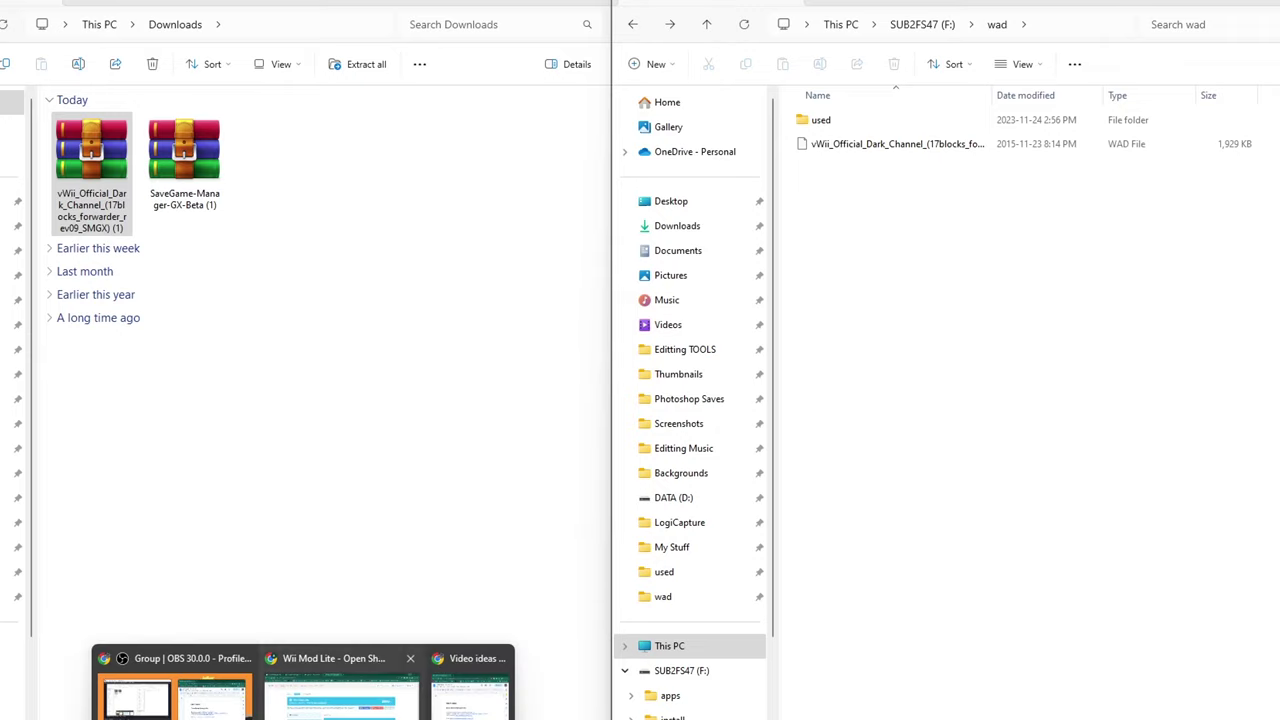
{"action": "left_click", "coordinate": [388, 705]}
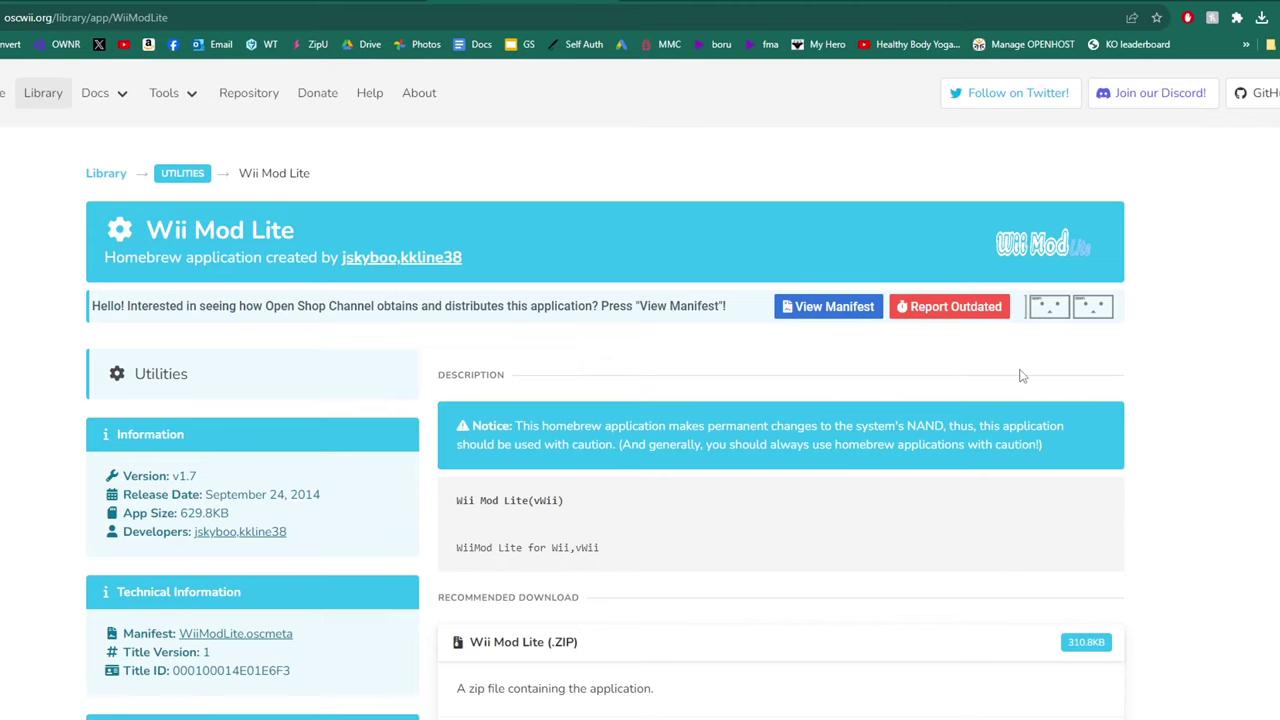
{"action": "scroll", "coordinate": [1019, 372], "scroll_direction": "down", "scroll_amount": 1}
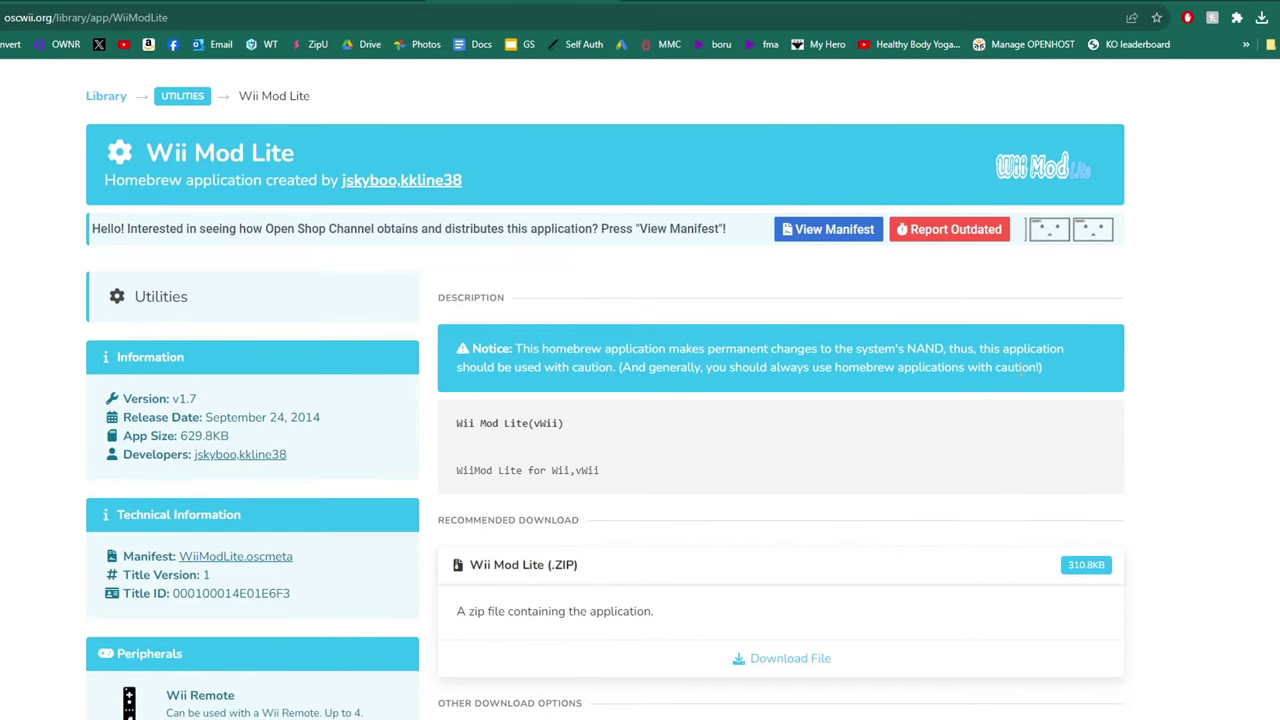
{"action": "scroll", "coordinate": [1249, 400], "scroll_direction": "down", "scroll_amount": 3}
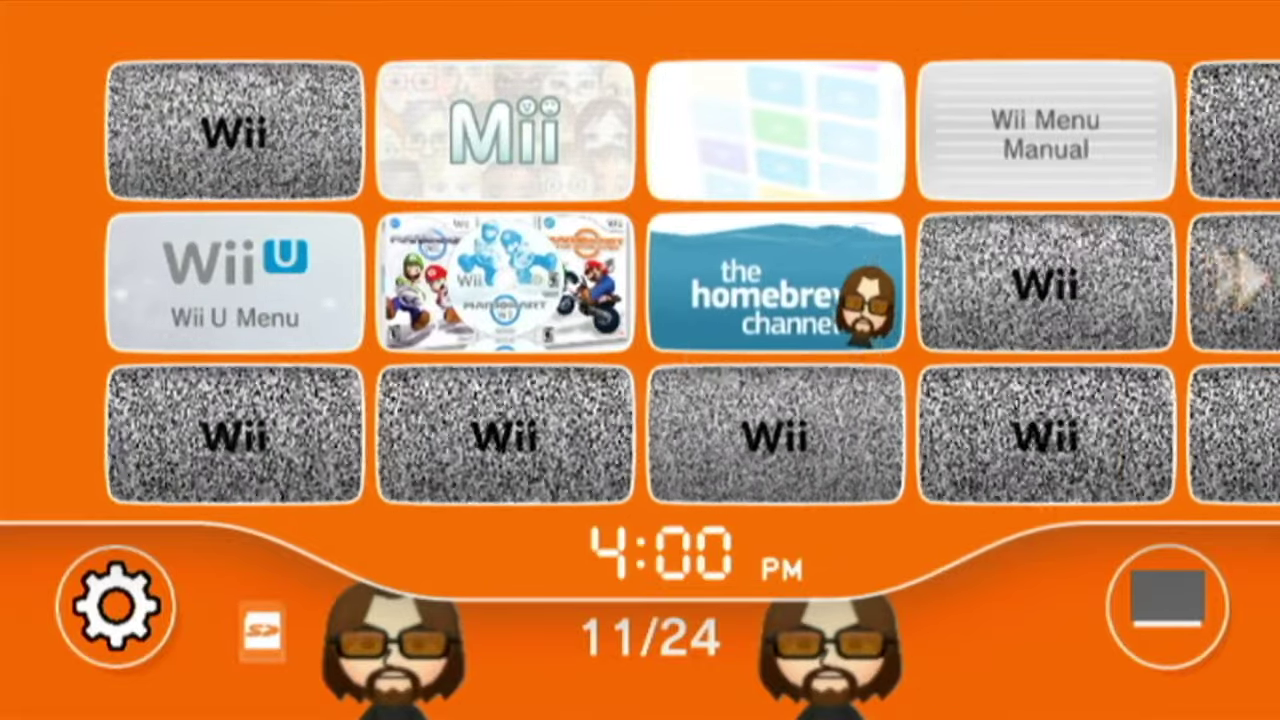
Open the Homebrew Channel on the Wii menu and load Wii Mod Lite.
{"action": "left_click", "coordinate": [868, 310]}
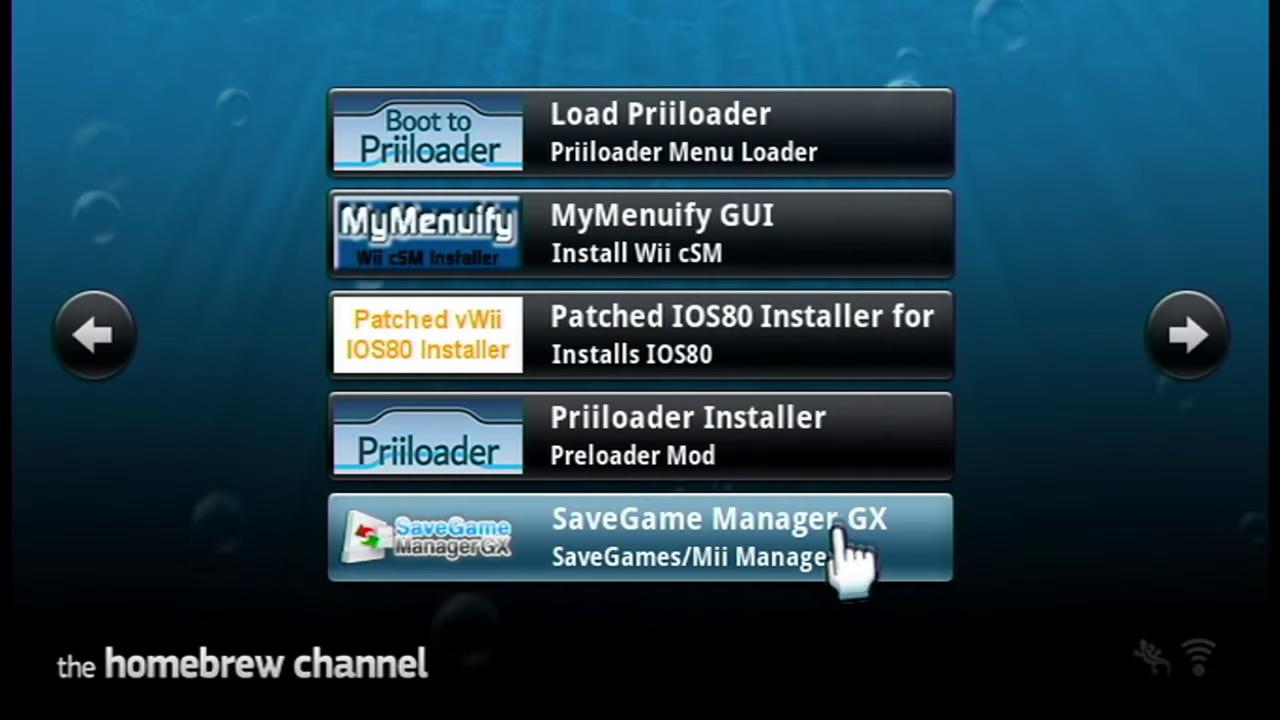
{"action": "left_click", "coordinate": [840, 535]}
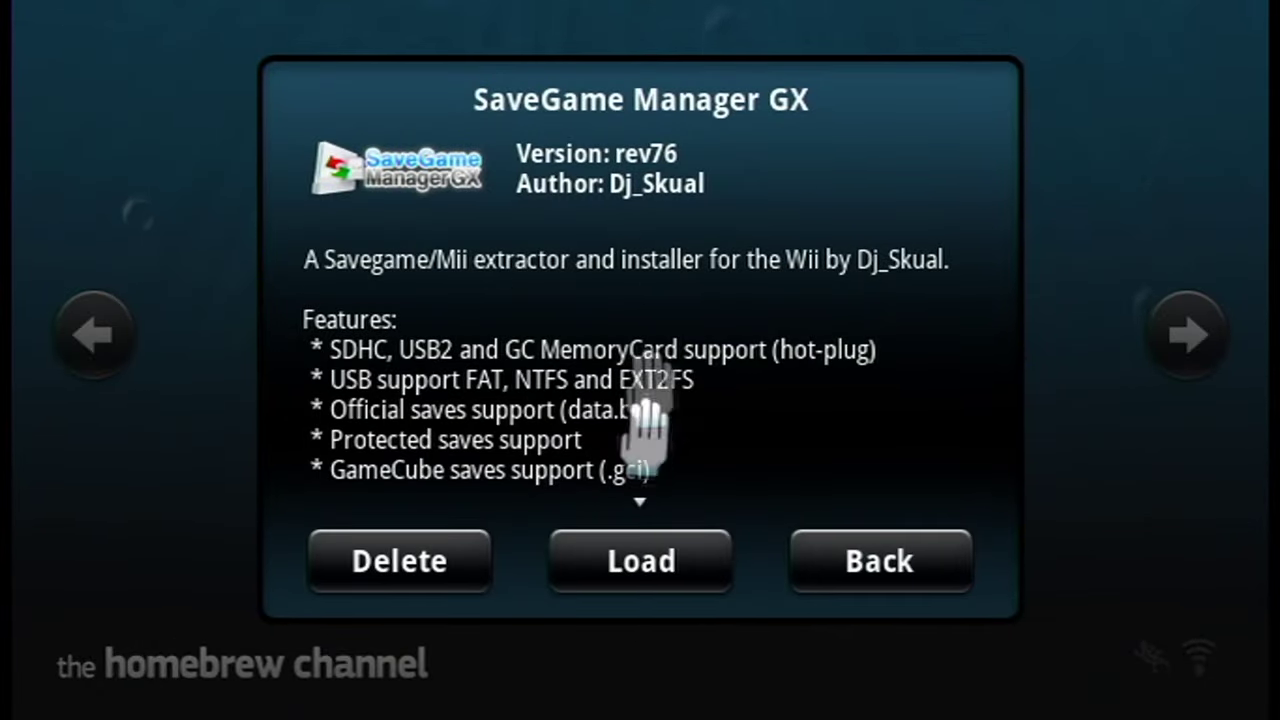
{"action": "key", "text": "Escape"}
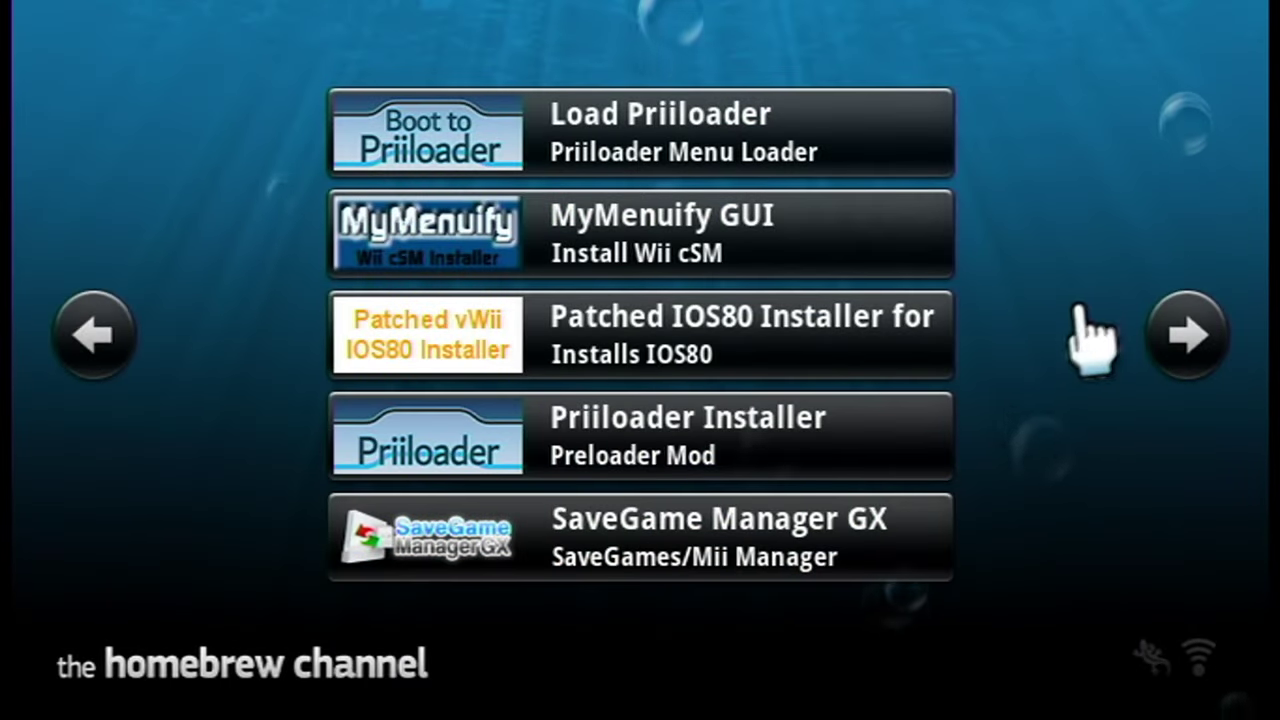
{"action": "left_click", "coordinate": [1180, 335]}
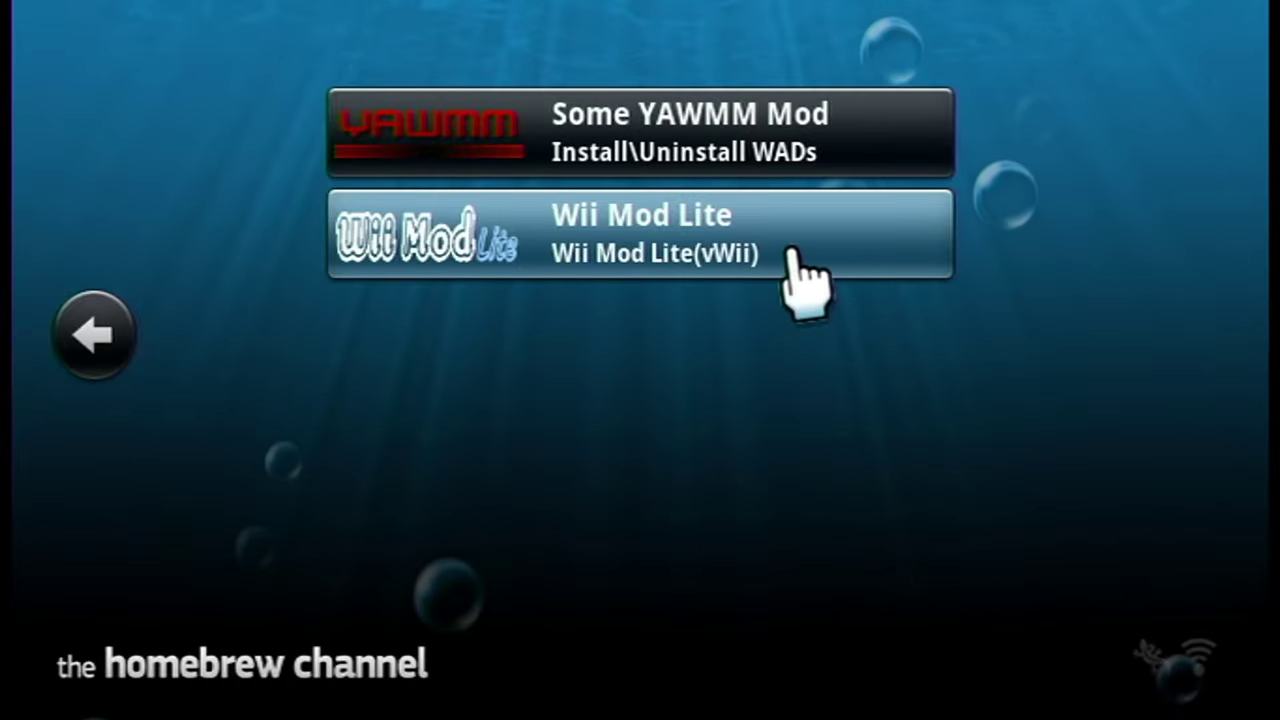
{"action": "left_click", "coordinate": [795, 255]}
{"action": "left_click", "coordinate": [712, 565]}
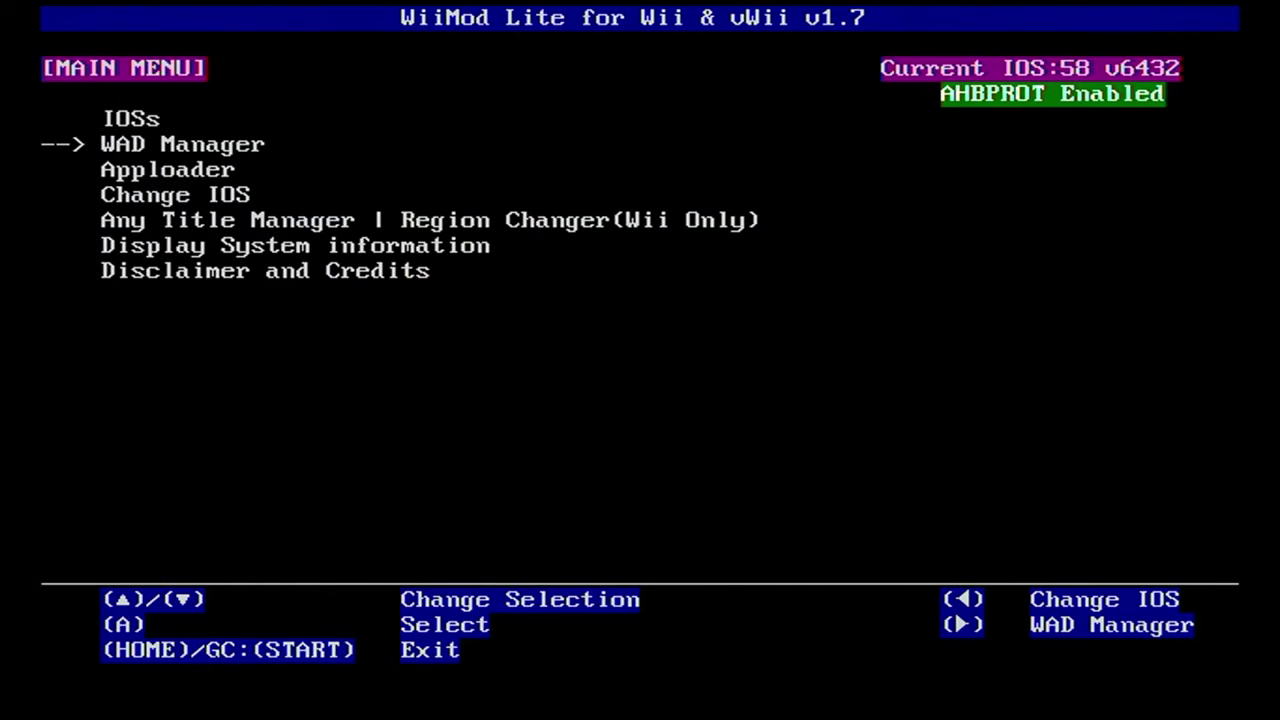
Install the vWii_Official_Dark_Channel SMGX forwarder WAD from the wad folder on the Wii SD Slot using the WAD Manager.
{"action": "key", "text": "Return"}
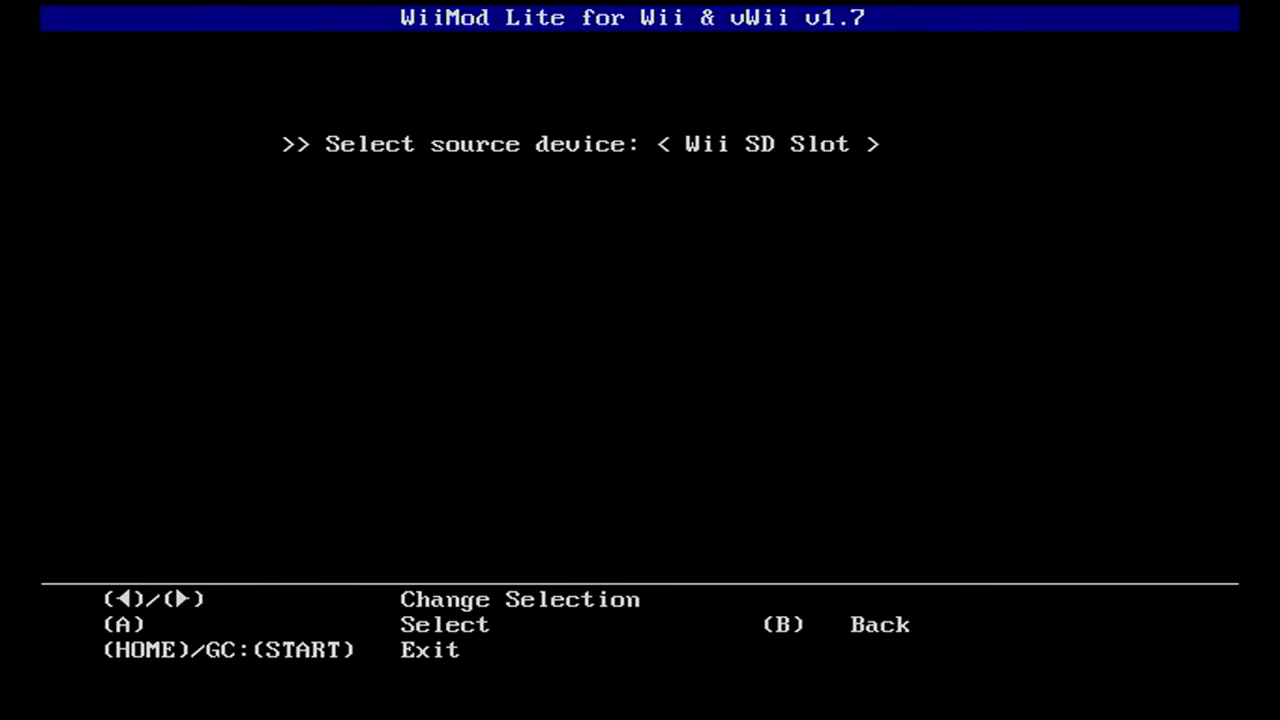
{"action": "key", "text": "Return"}
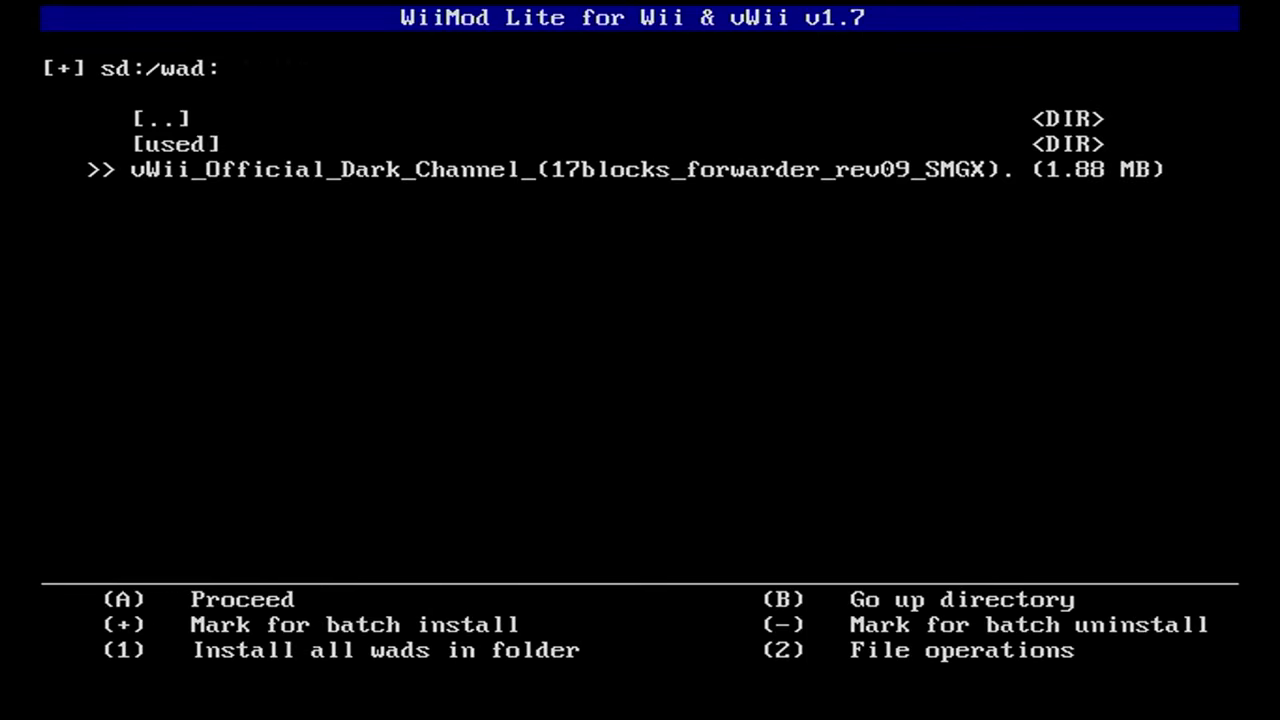
{"action": "key", "text": "Return"}
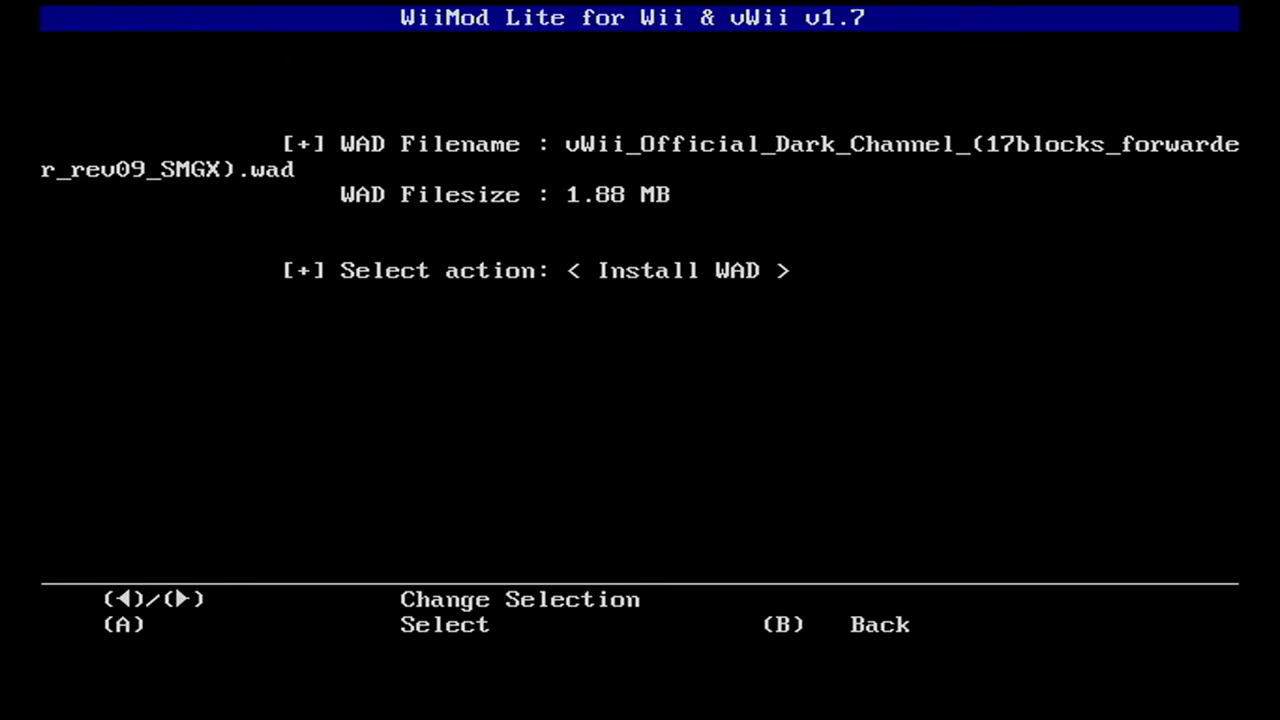
{"action": "key", "text": "Return"}
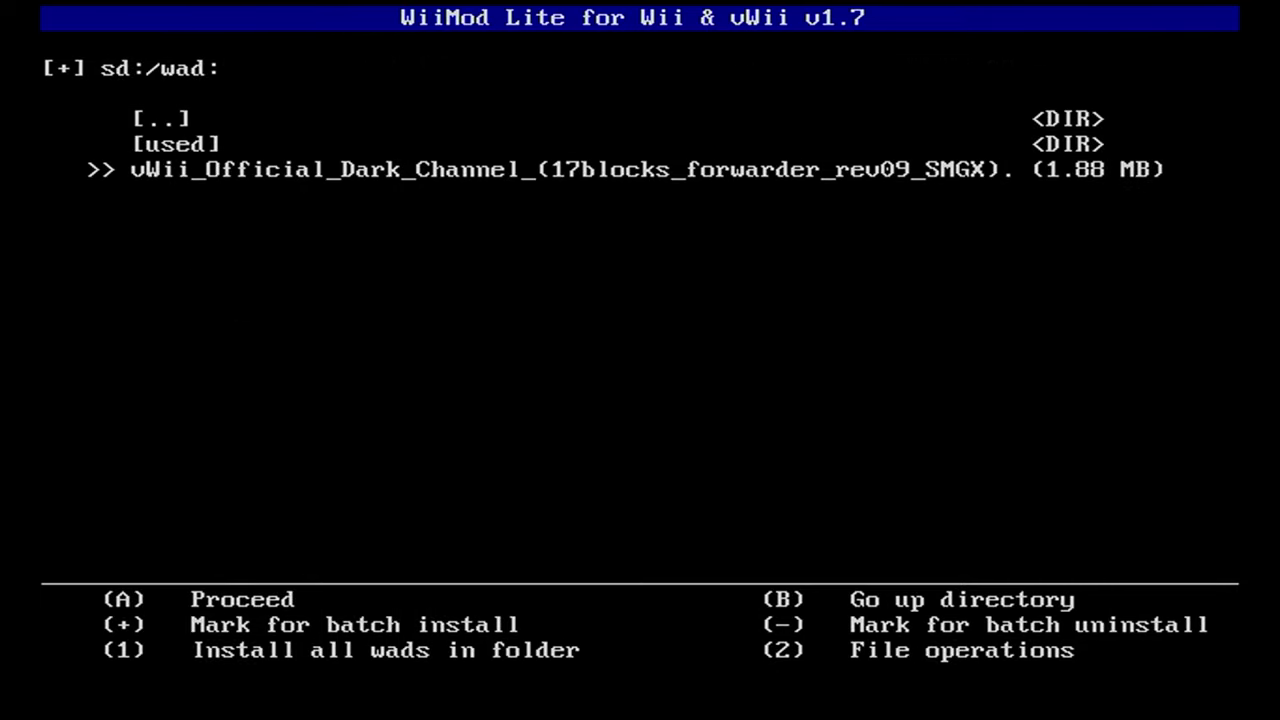
Exit Wii Mod Lite and the Homebrew Channel to the system menu, and launch the SaveGame Manager GX channel.
{"action": "key", "text": "Home"}
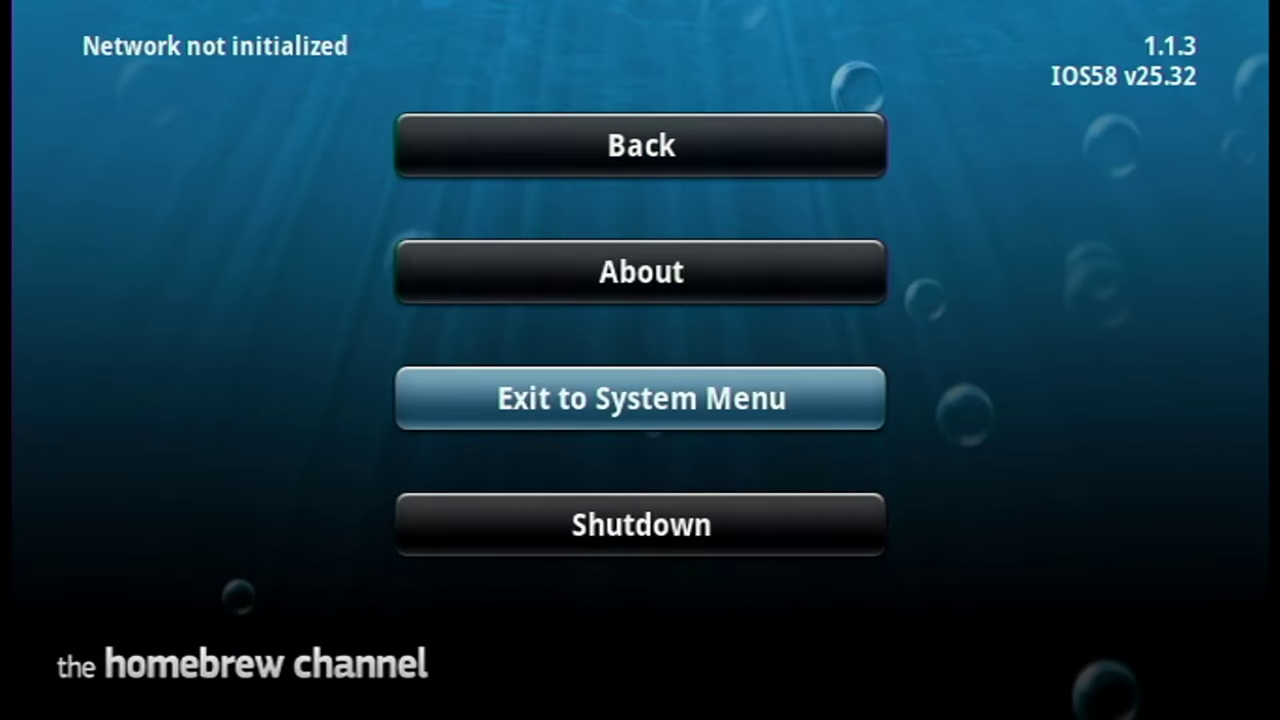
{"action": "key", "text": "Return"}
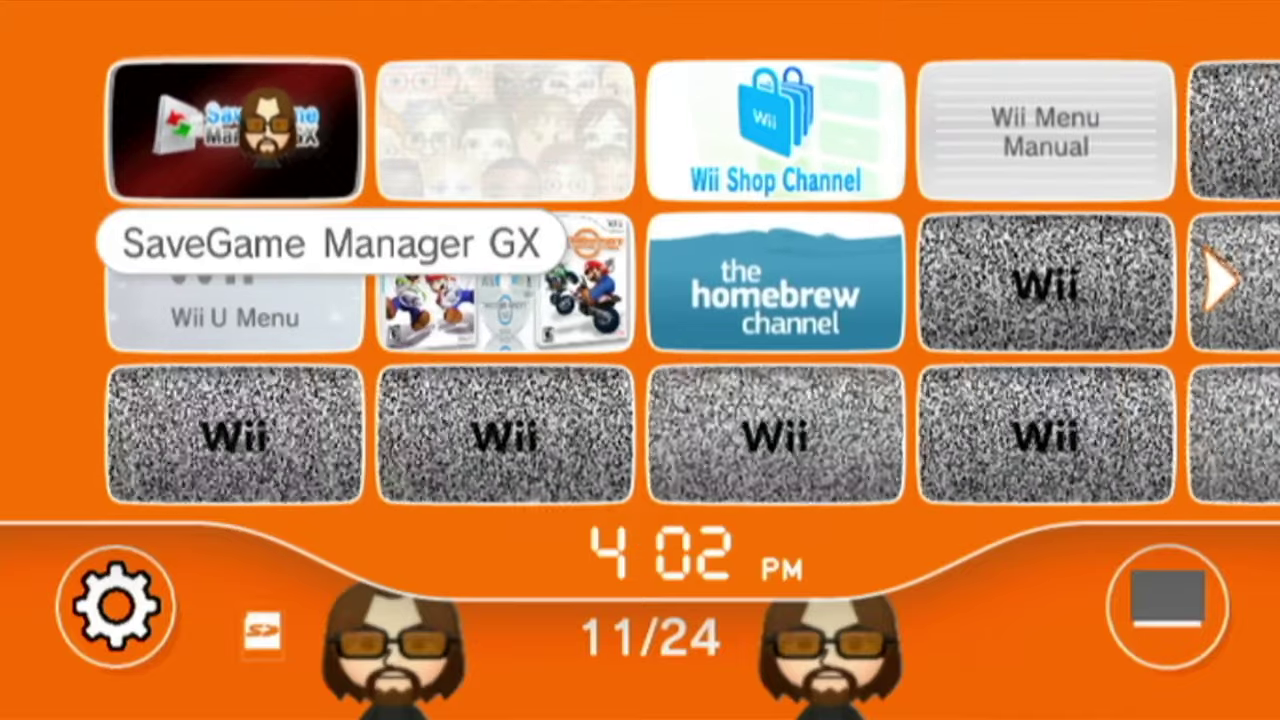
{"action": "left_click", "coordinate": [270, 105]}
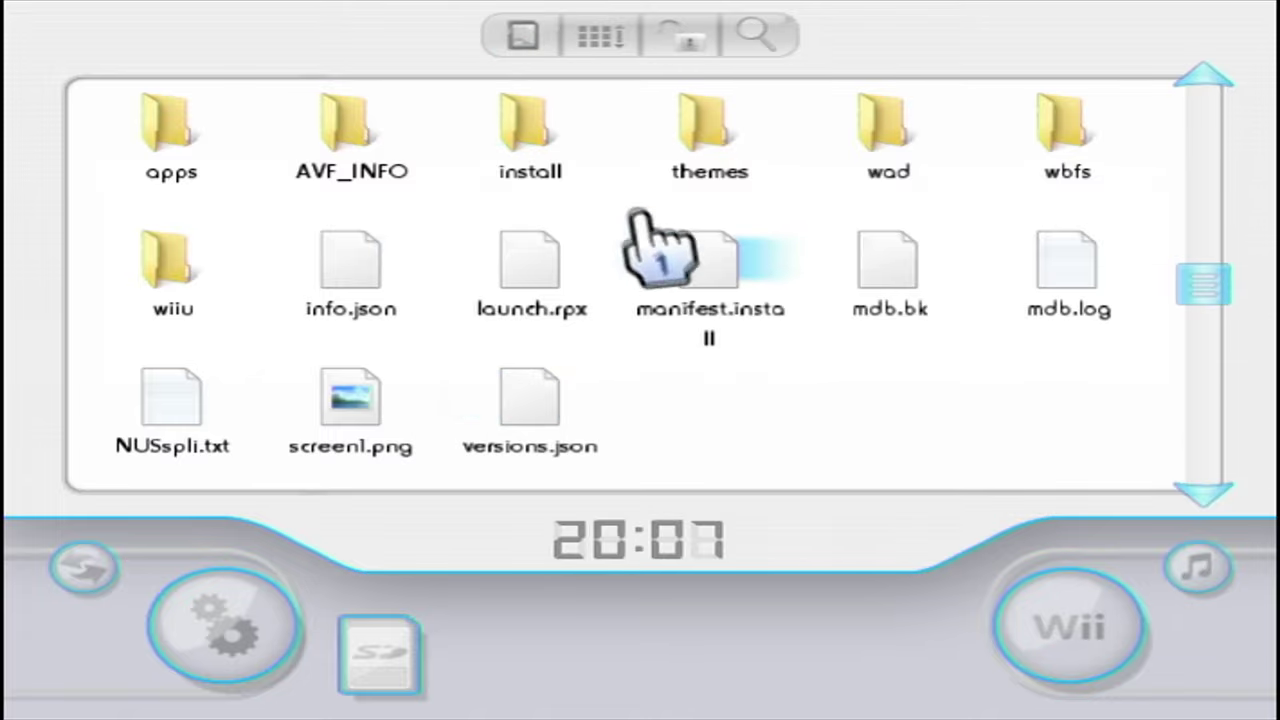
Browse the Miis in SaveGame Manager GX and extract the Subscribe Mii to the default location on the SD card.
{"action": "left_click", "coordinate": [521, 40]}
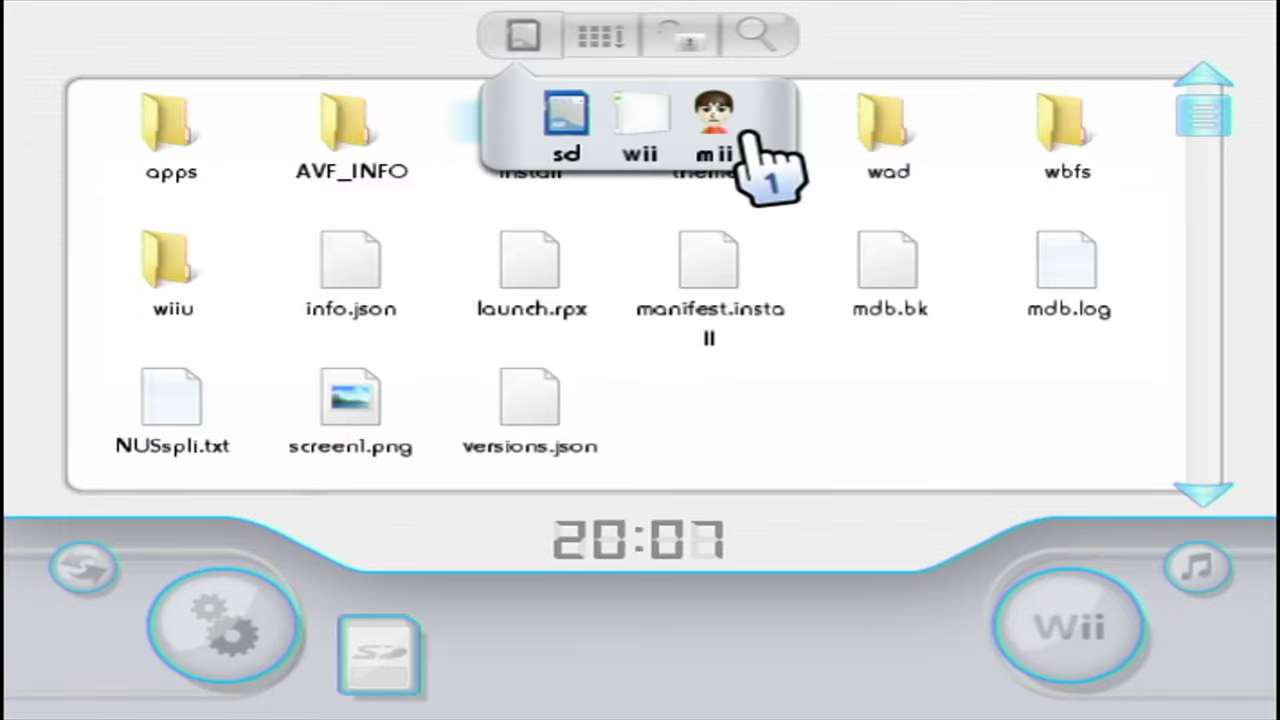
{"action": "left_click", "coordinate": [718, 120]}
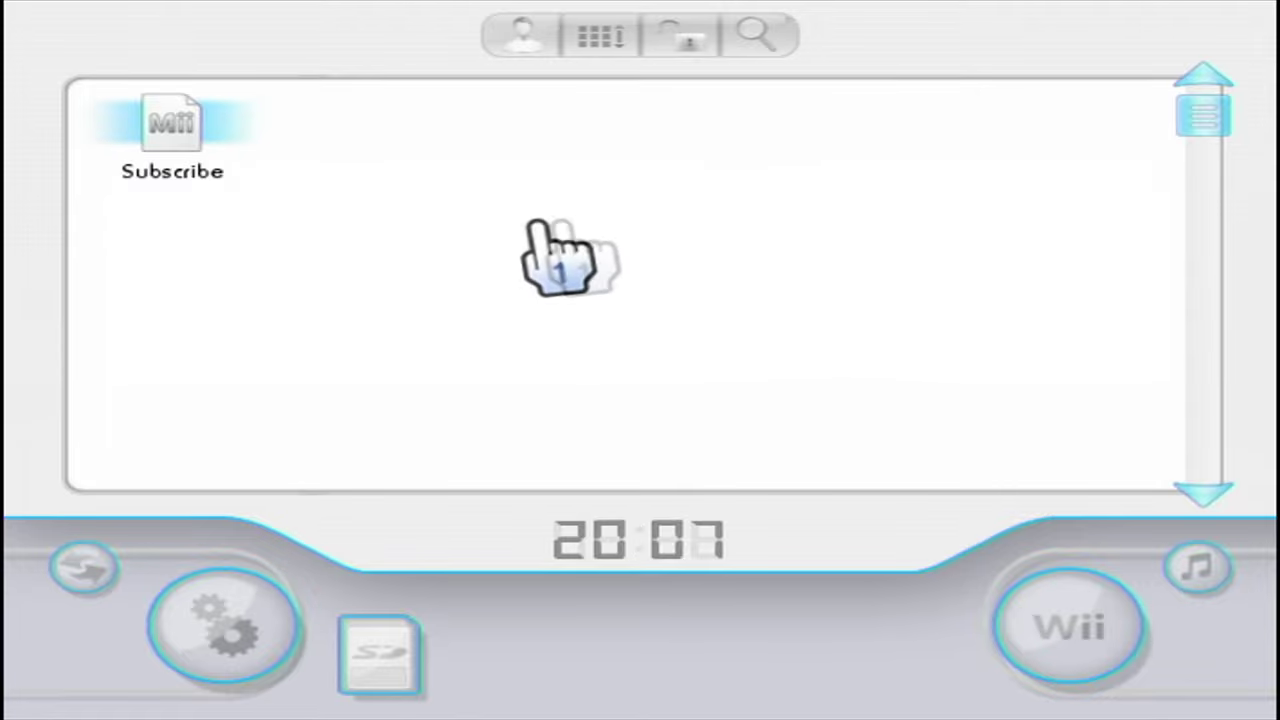
{"action": "left_click", "coordinate": [222, 137]}
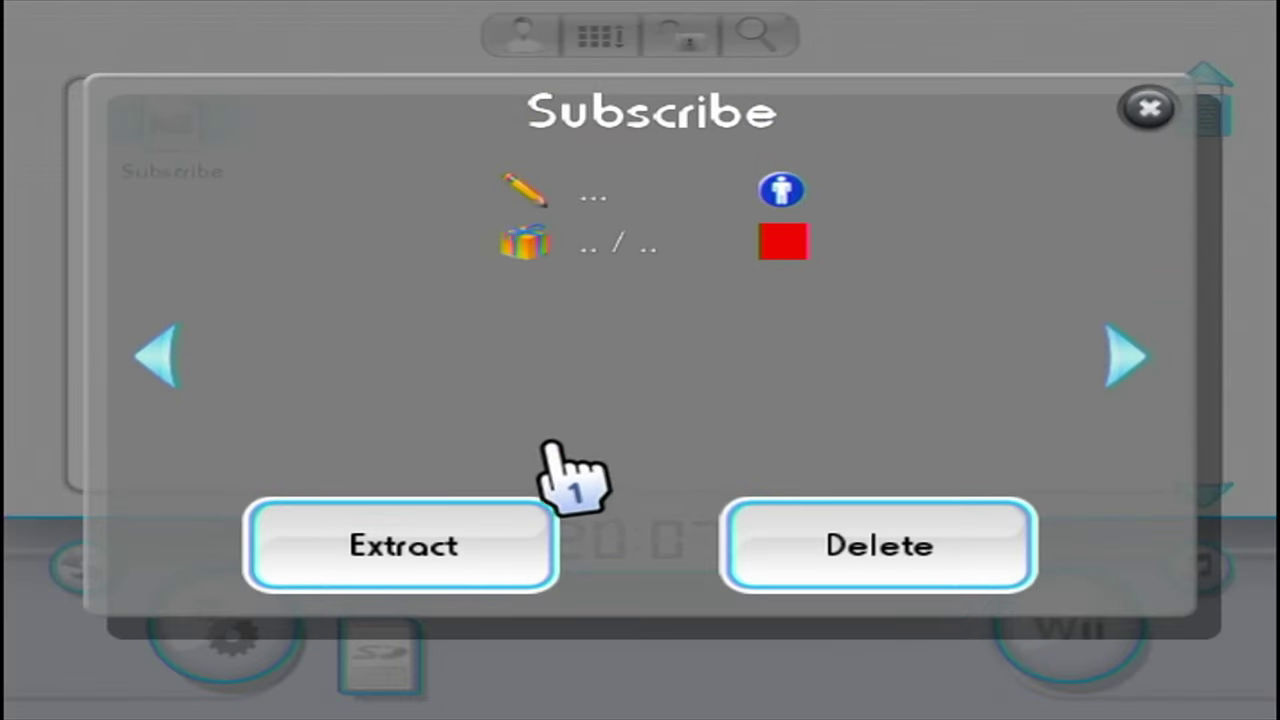
{"action": "left_click", "coordinate": [524, 520]}
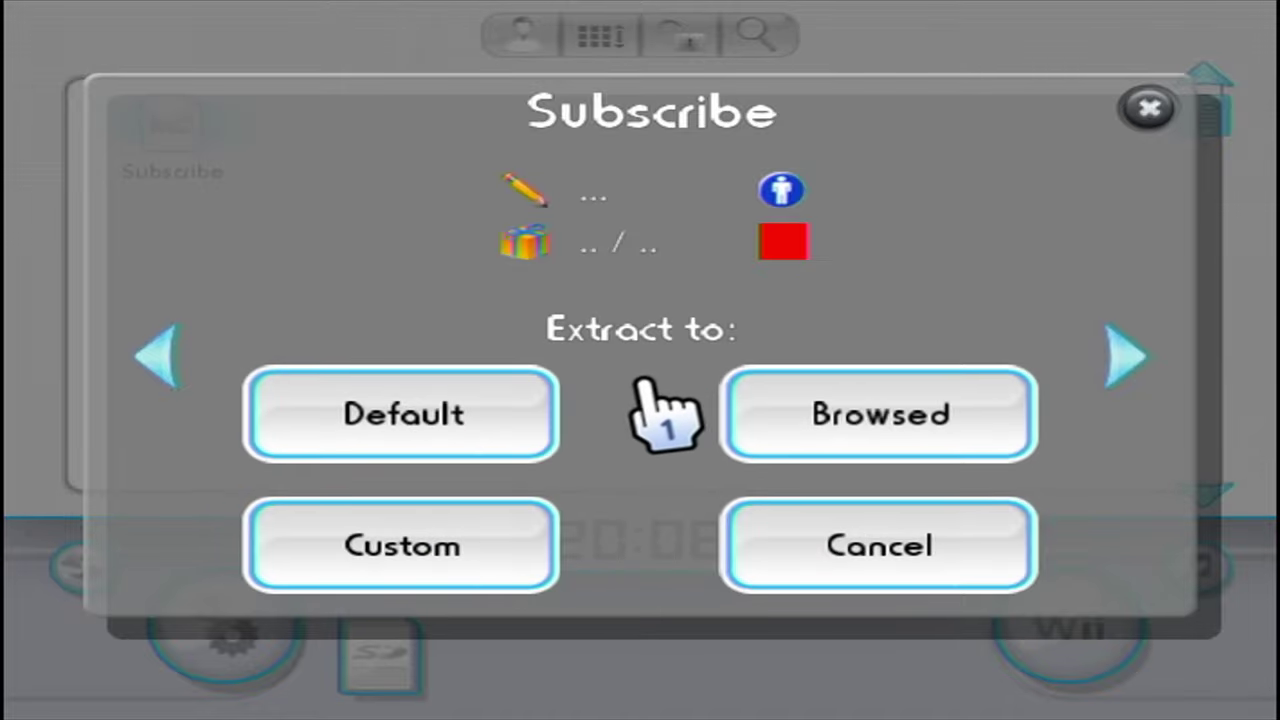
{"action": "left_click", "coordinate": [526, 416]}
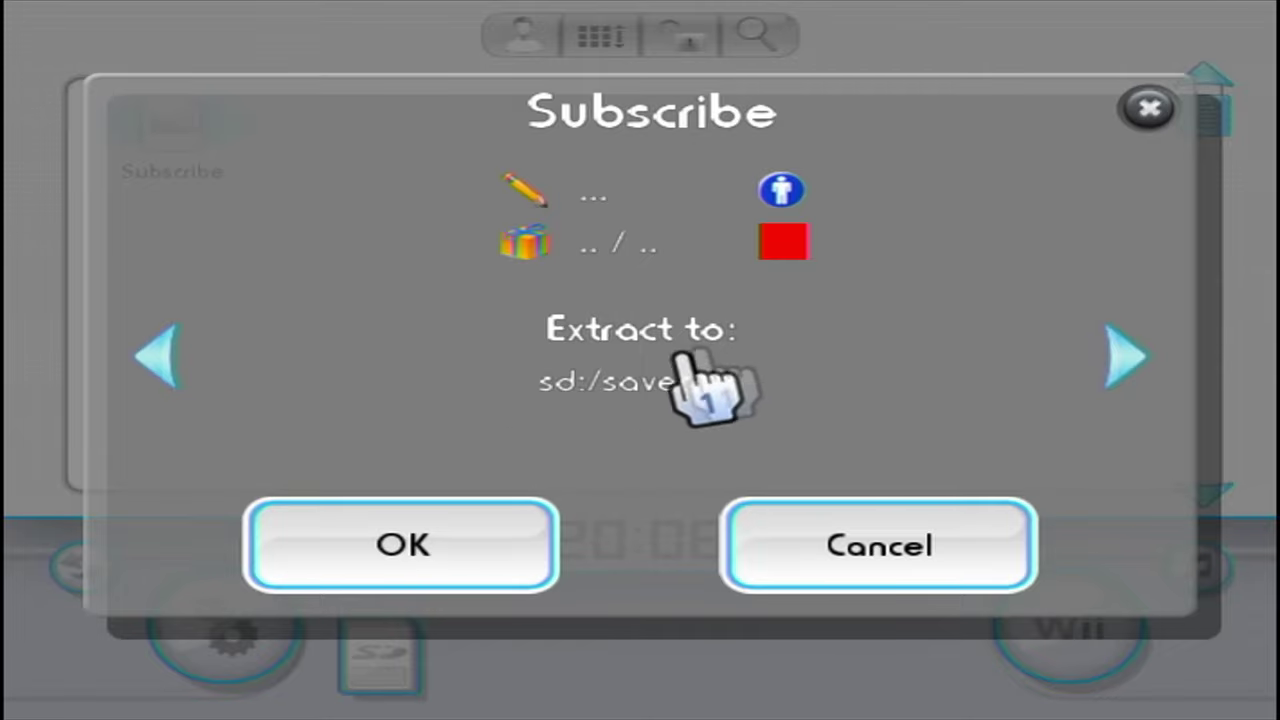
{"action": "left_click", "coordinate": [480, 525]}
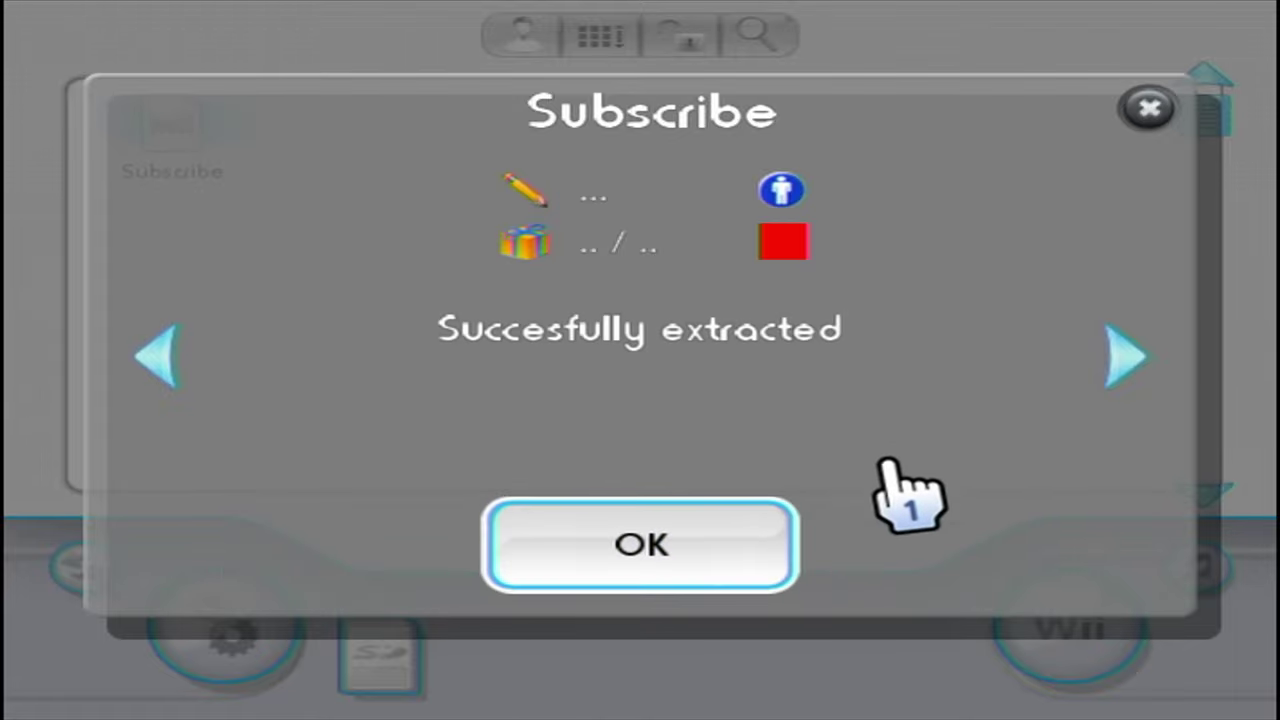
{"action": "left_click", "coordinate": [822, 492]}
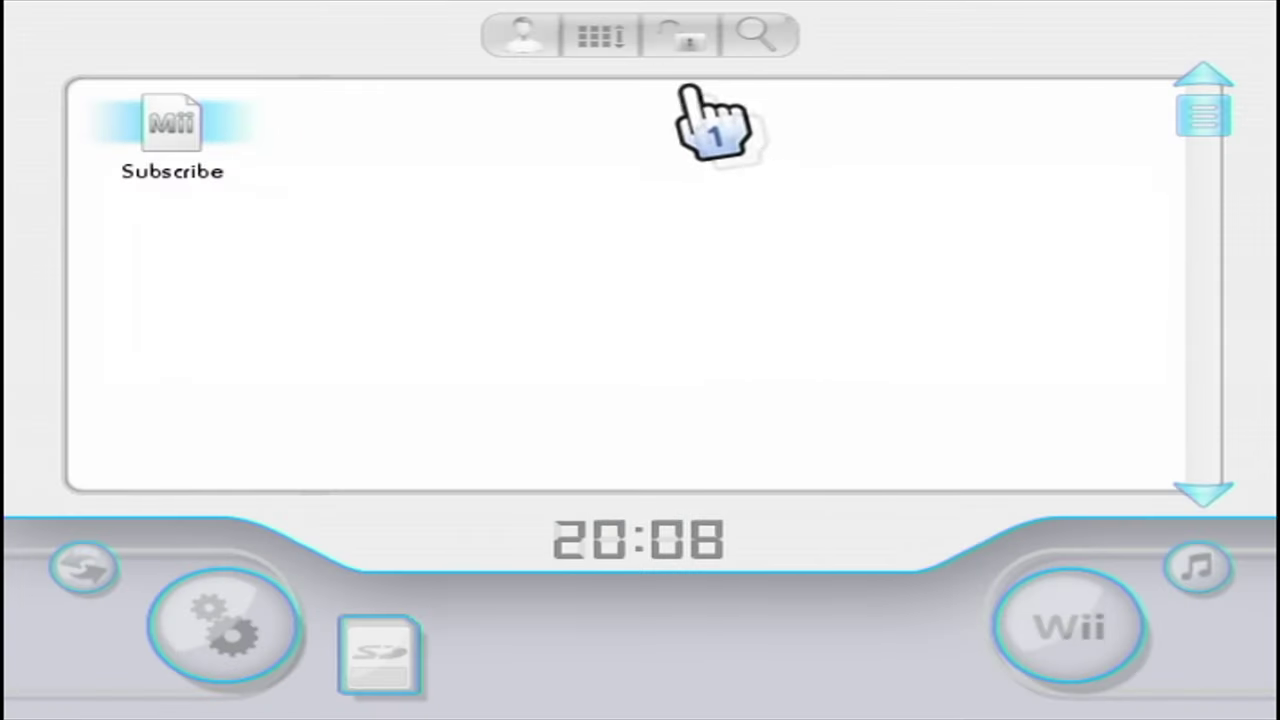
Change the browsed source from the Miis to the Wii's internal saves.
{"action": "left_click", "coordinate": [535, 48]}
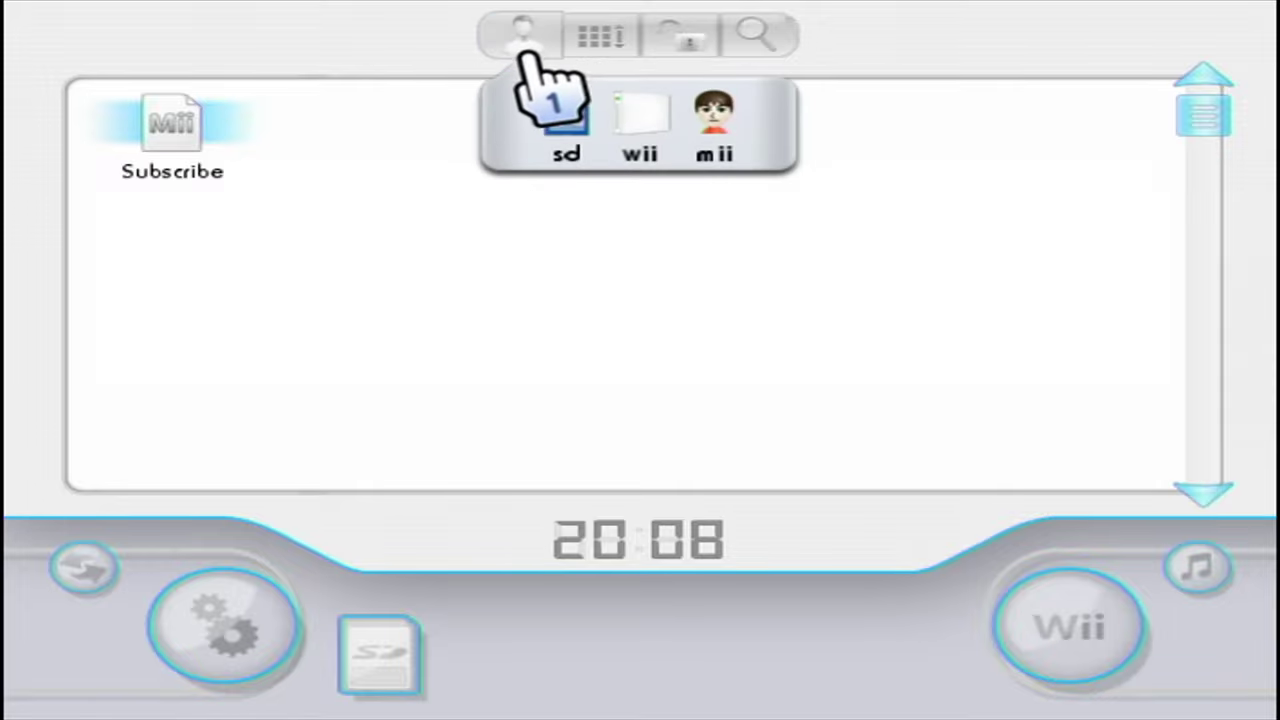
{"action": "left_click", "coordinate": [632, 112]}
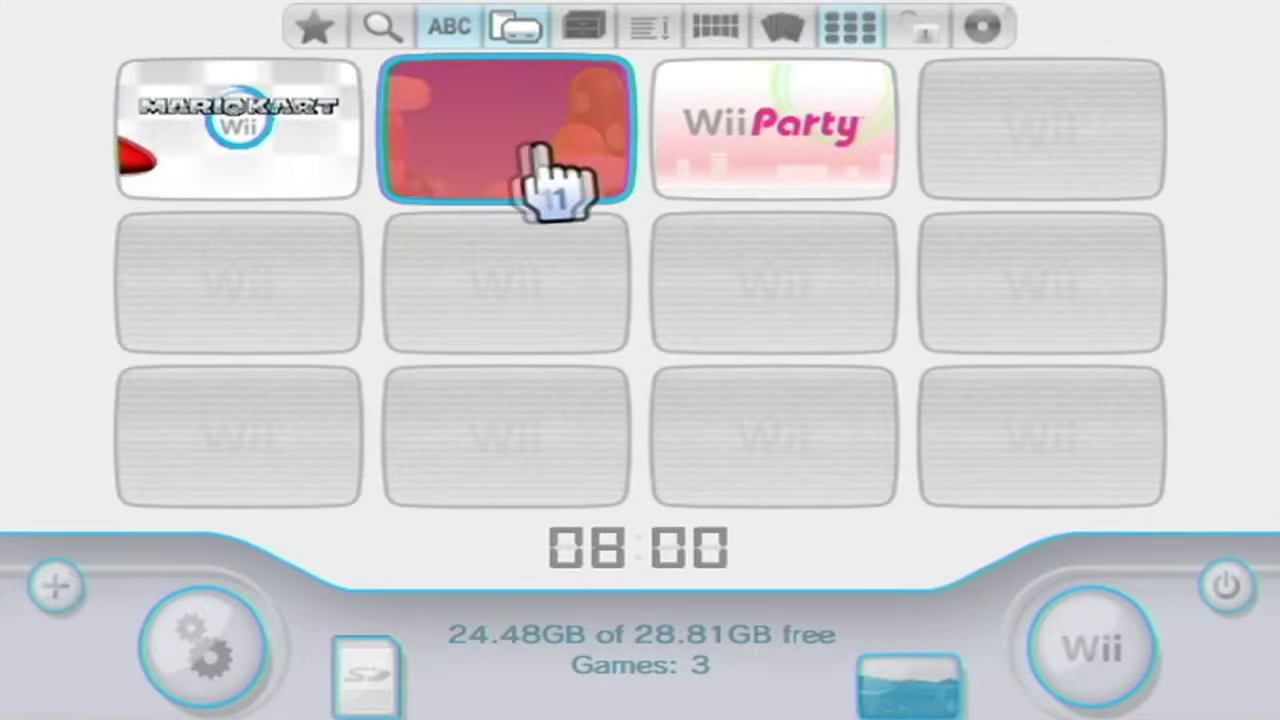
Switch to the game loader, launch New Super Mario Bros. Wii and look through its save file slots.
{"action": "left_click", "coordinate": [556, 158]}
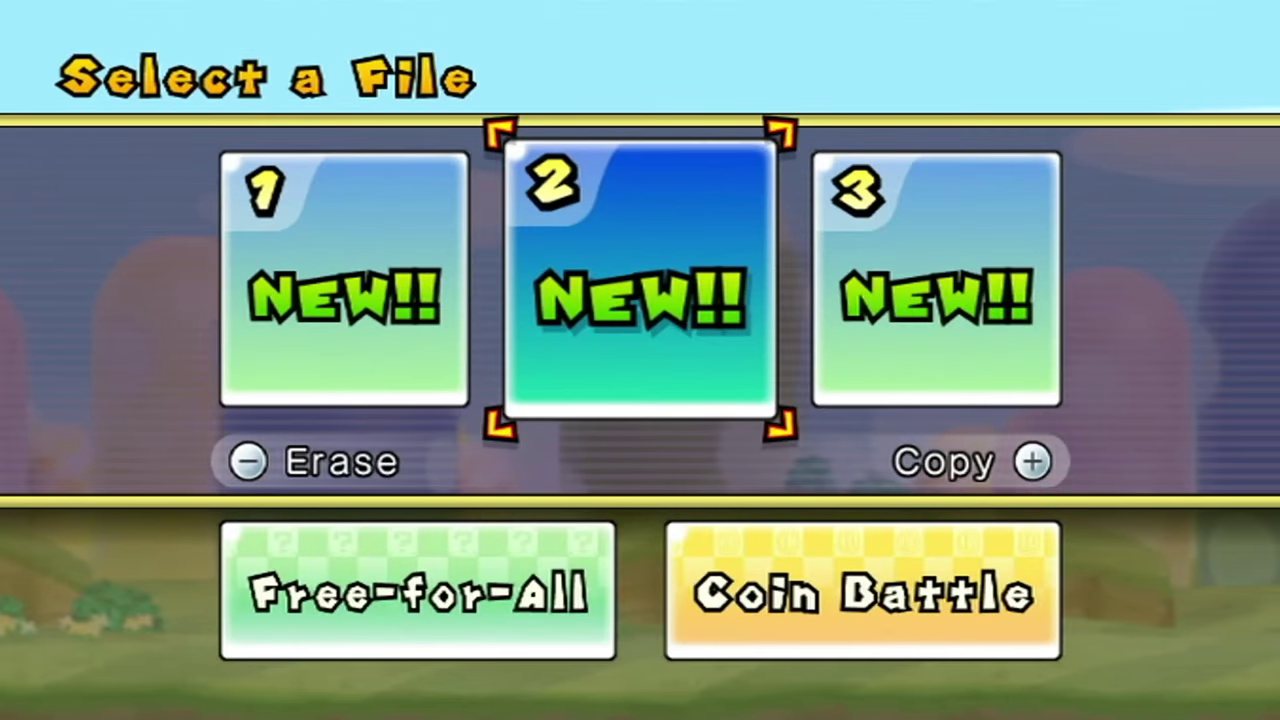
{"action": "key", "text": "Right"}
{"action": "key", "text": "Down"}
{"action": "key", "text": "Up"}
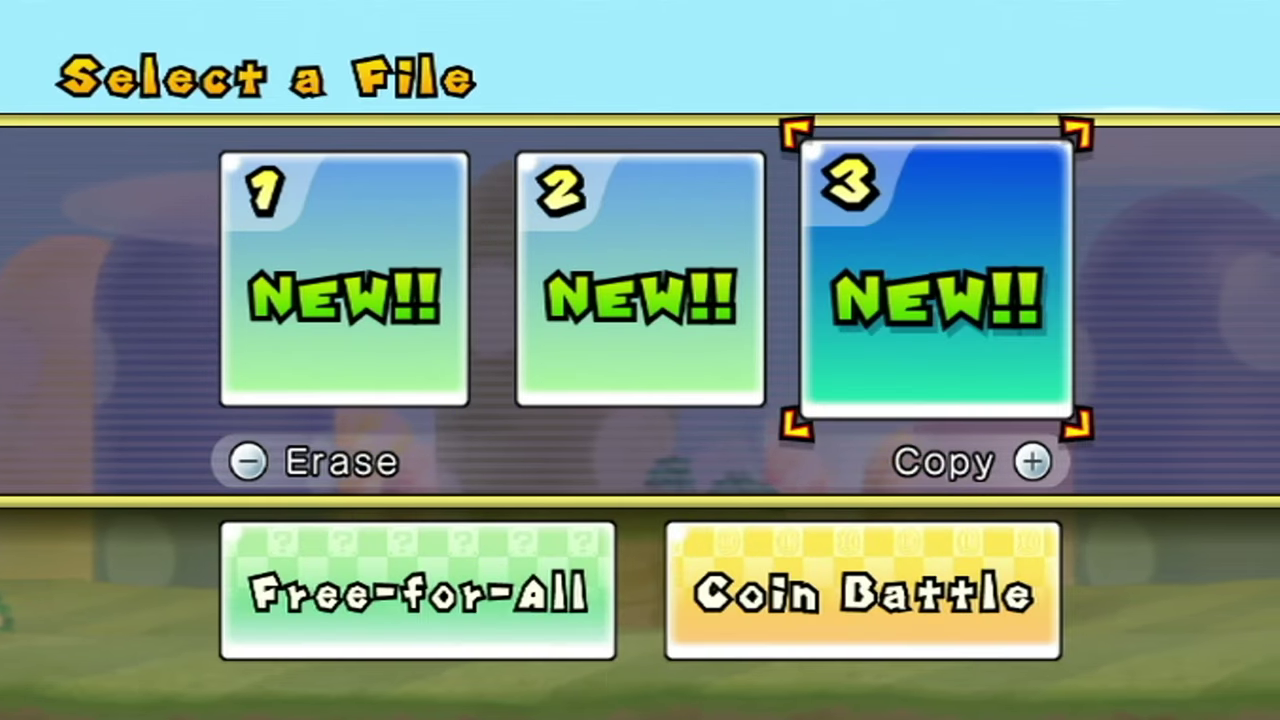
{"action": "key", "text": "Right"}
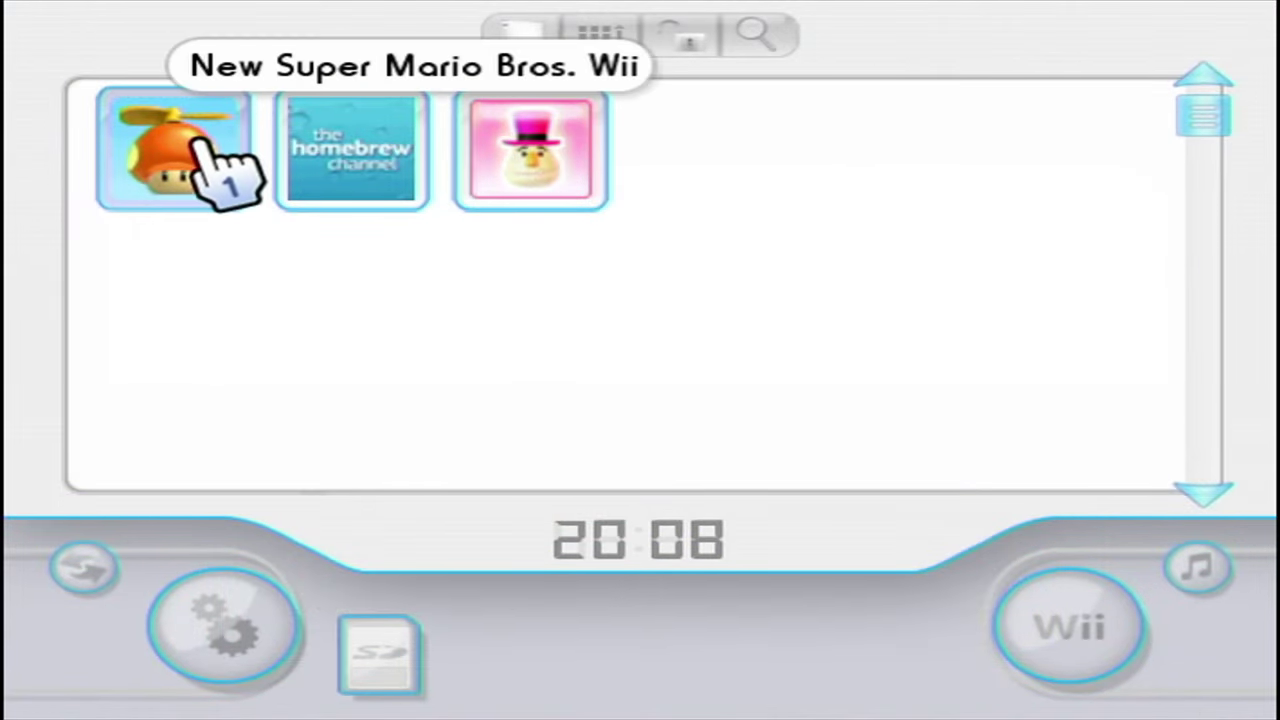
In SaveGame Manager GX, compress the New Super Mario Bros. Wii save to the default sd:/private/wii/title location and close its window.
{"action": "left_click", "coordinate": [205, 155]}
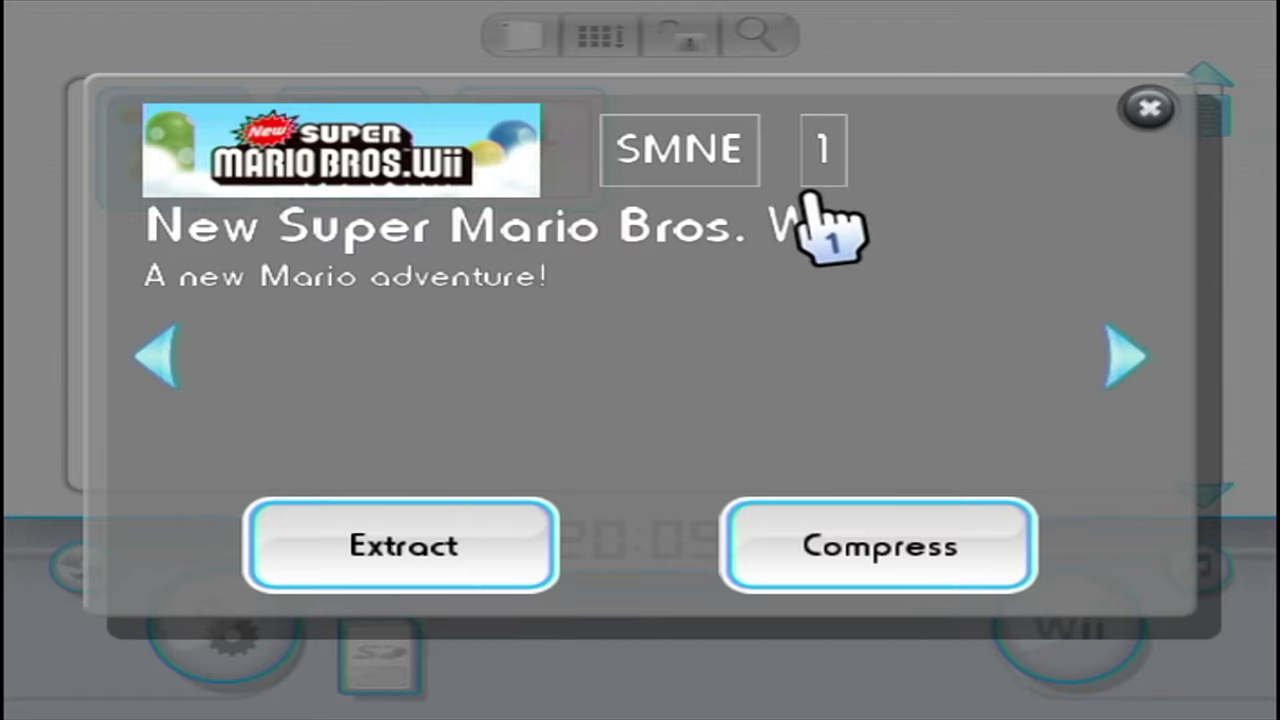
{"action": "left_click", "coordinate": [968, 528]}
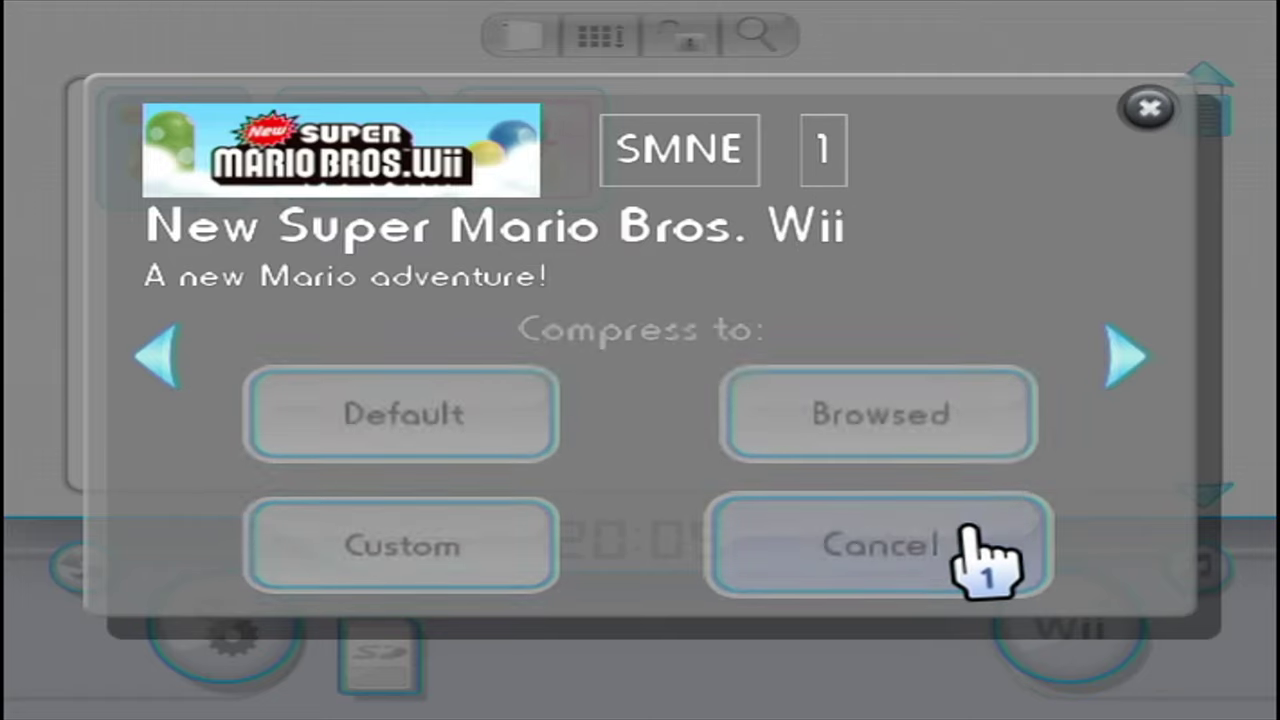
{"action": "left_click", "coordinate": [515, 440]}
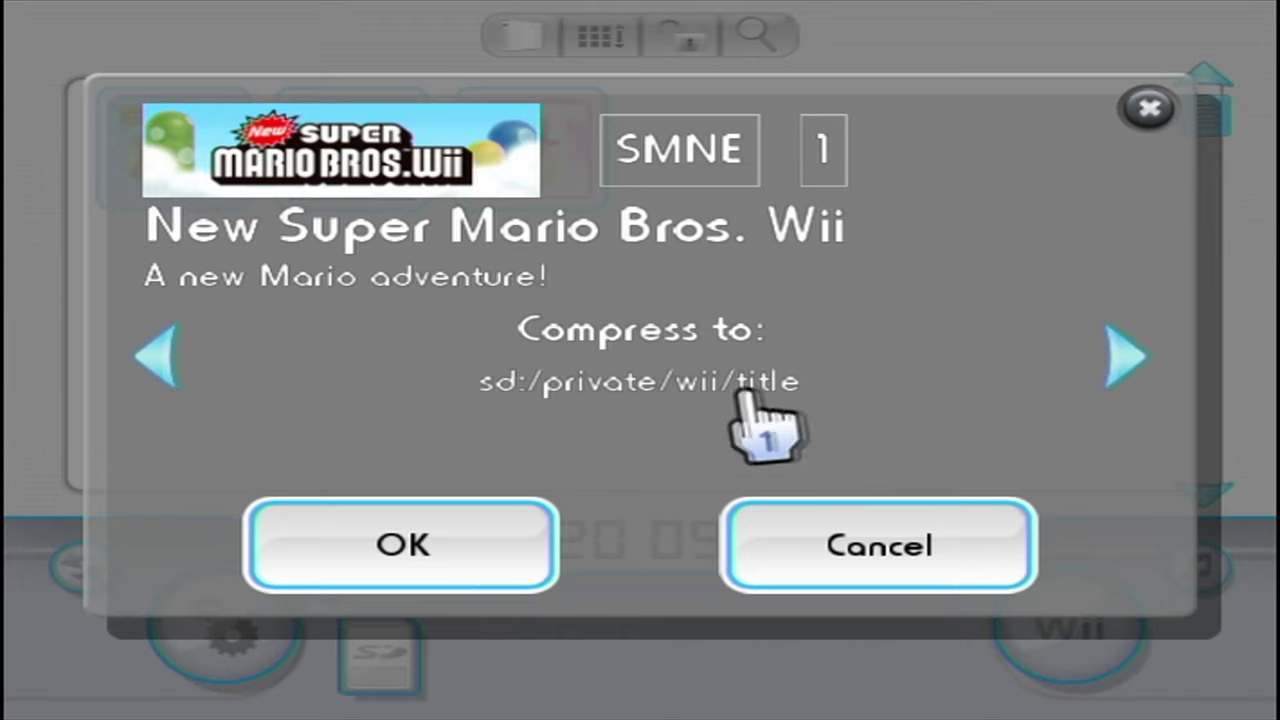
{"action": "left_click", "coordinate": [508, 556]}
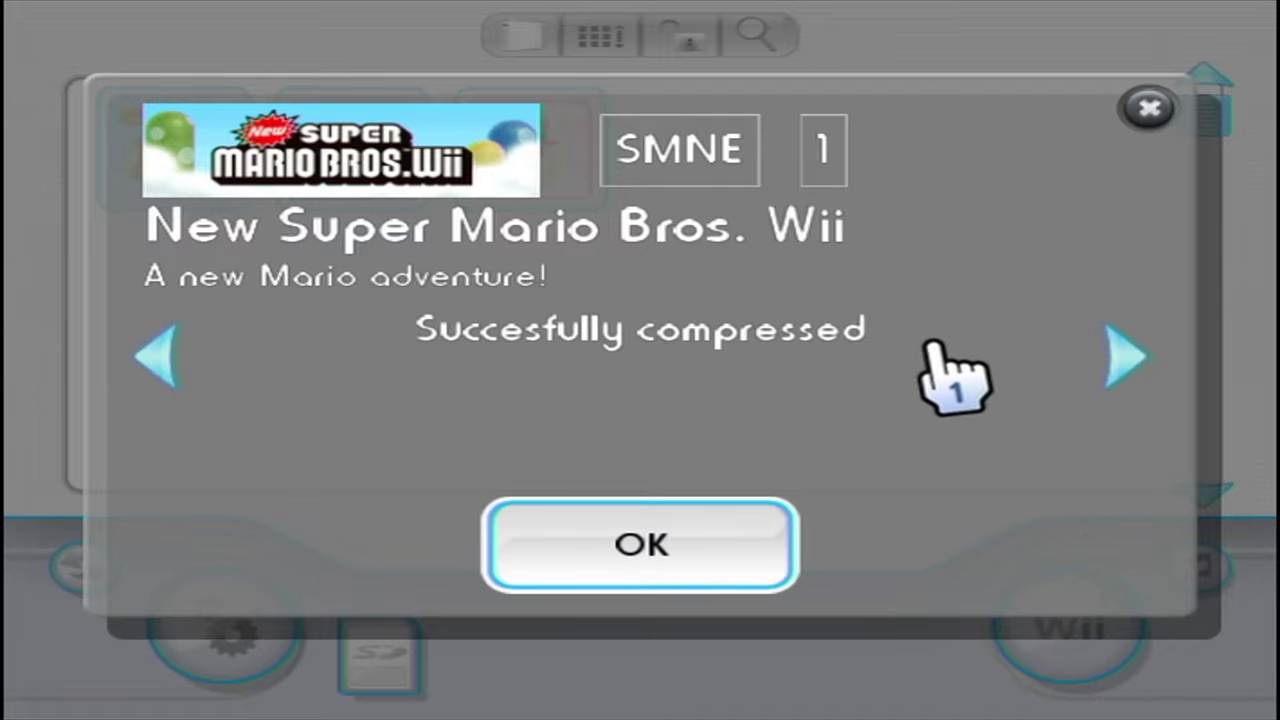
{"action": "left_click", "coordinate": [675, 572]}
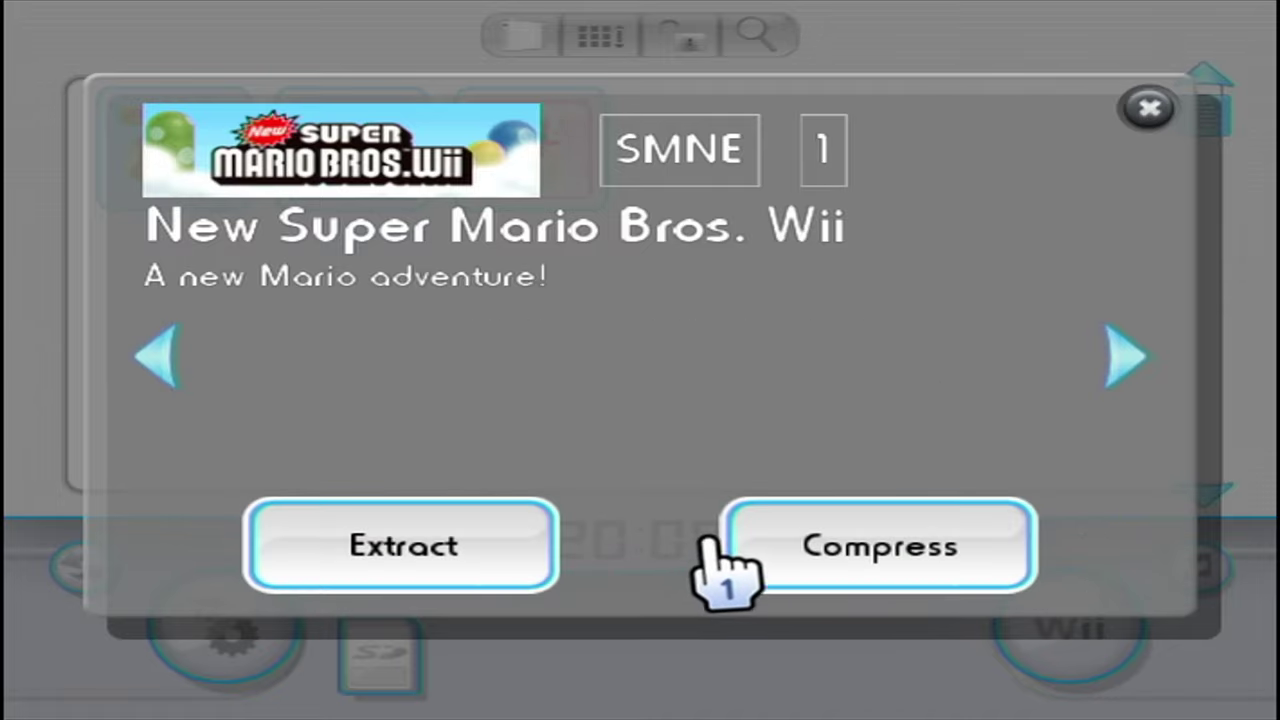
{"action": "left_click", "coordinate": [1148, 110]}
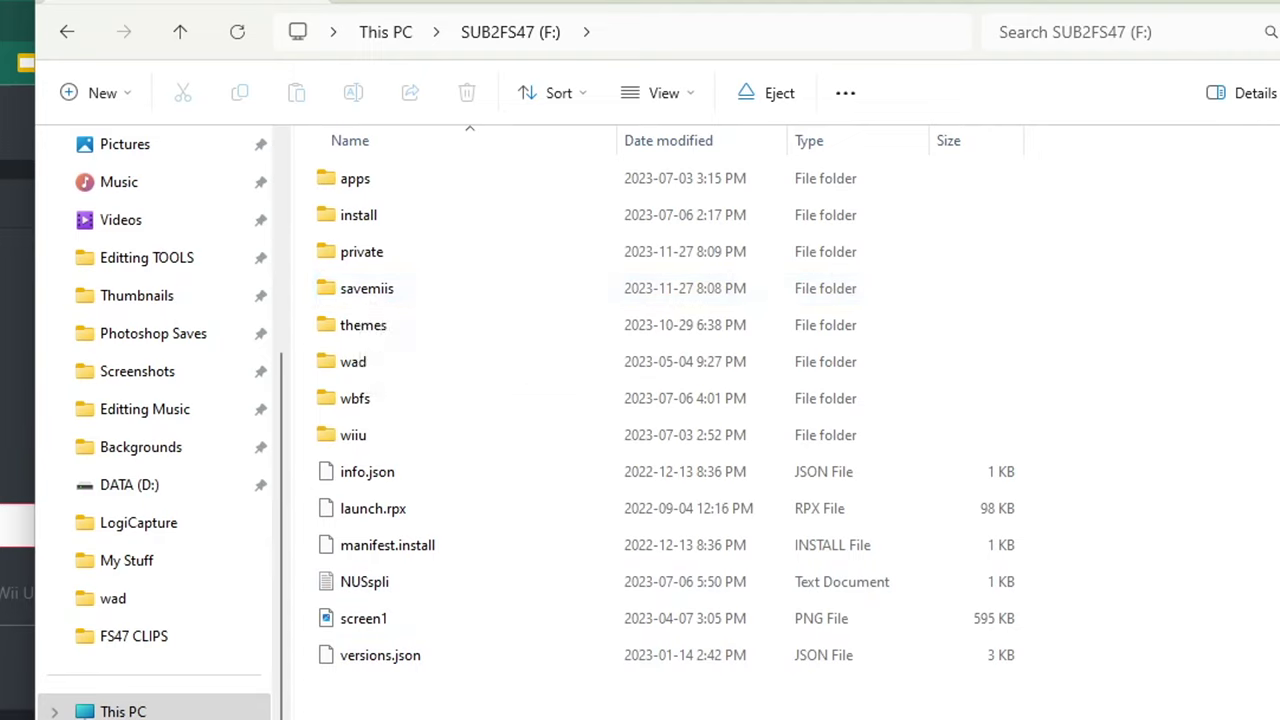
Switch to File Explorer and rename Subscribe.miigx in the SD card's savemiis folder as Subscribe.mae, accepting the extension change.
{"action": "double_click", "coordinate": [397, 297]}
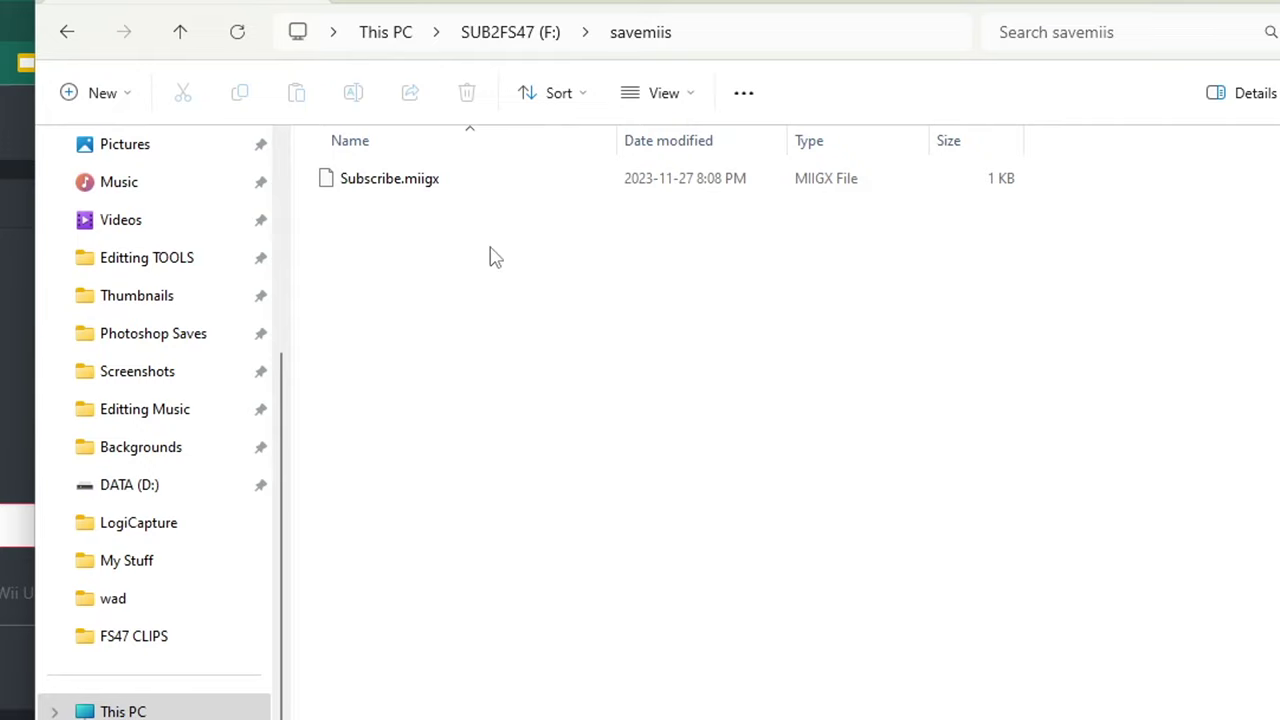
{"action": "left_click", "coordinate": [450, 195]}
{"action": "right_click", "coordinate": [432, 190]}
{"action": "left_click", "coordinate": [553, 212]}
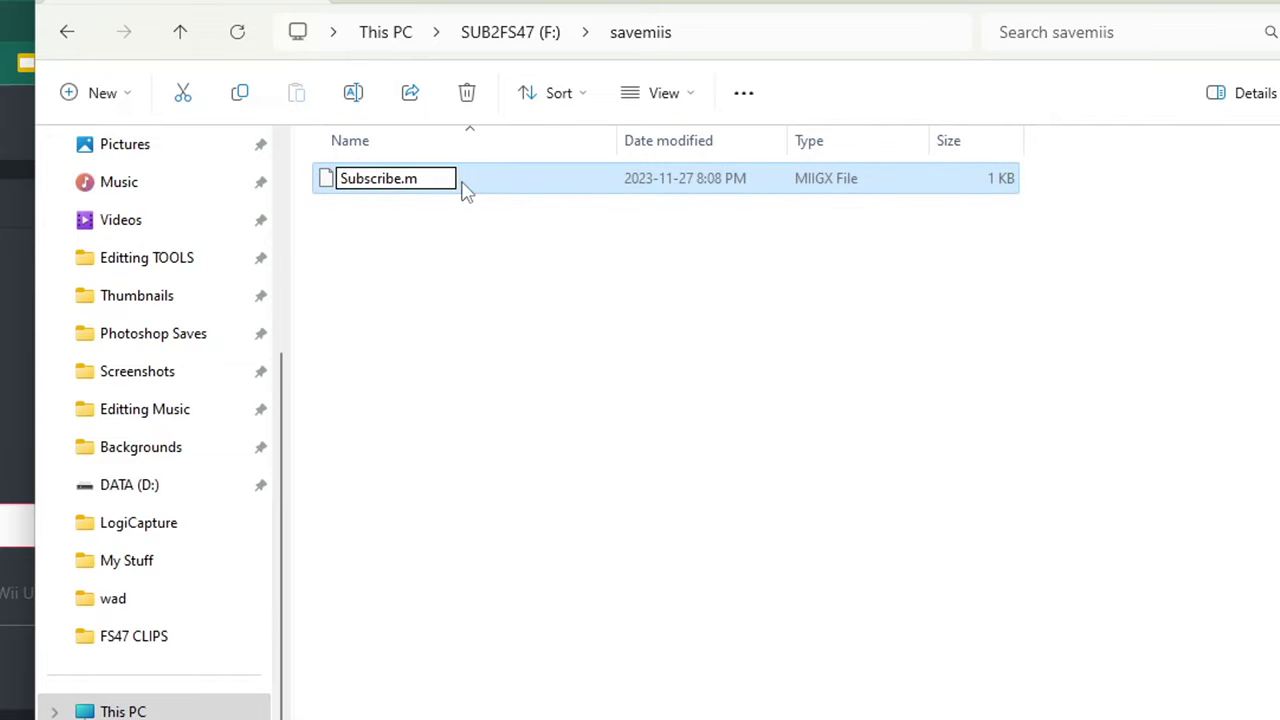
{"action": "type", "text": "ae"}
{"action": "key", "text": "Return"}
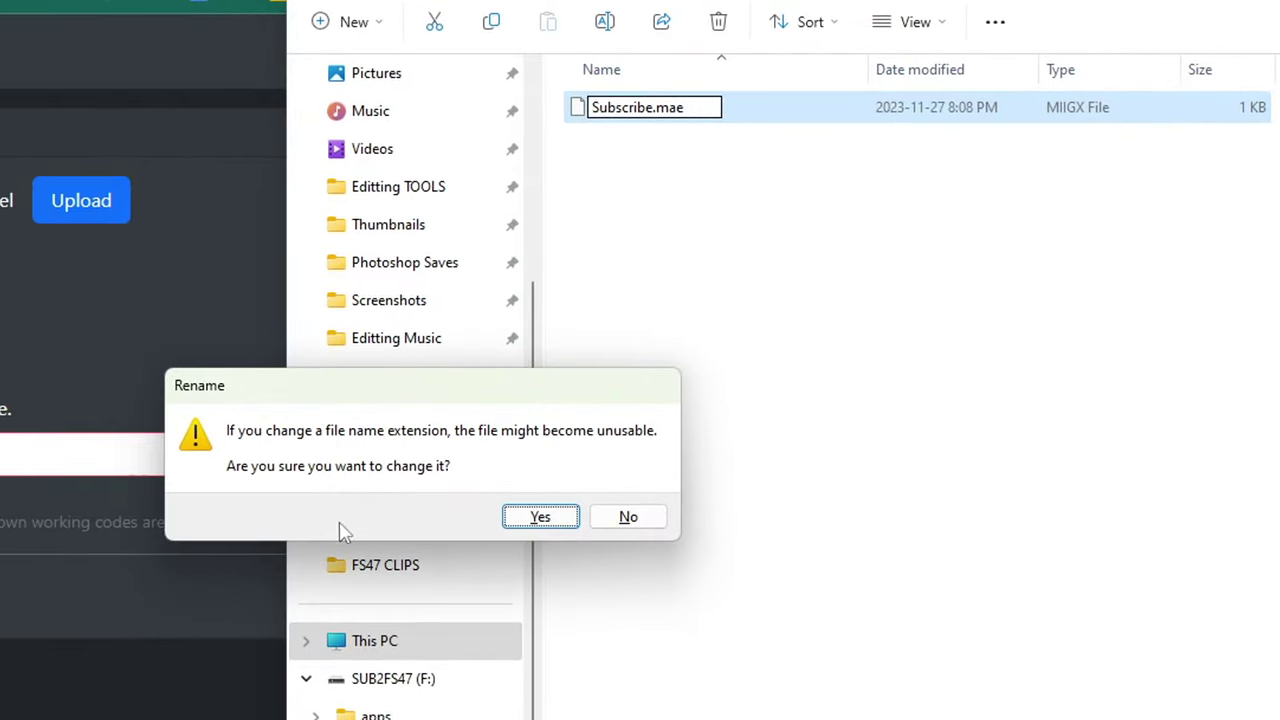
{"action": "left_click", "coordinate": [540, 517]}
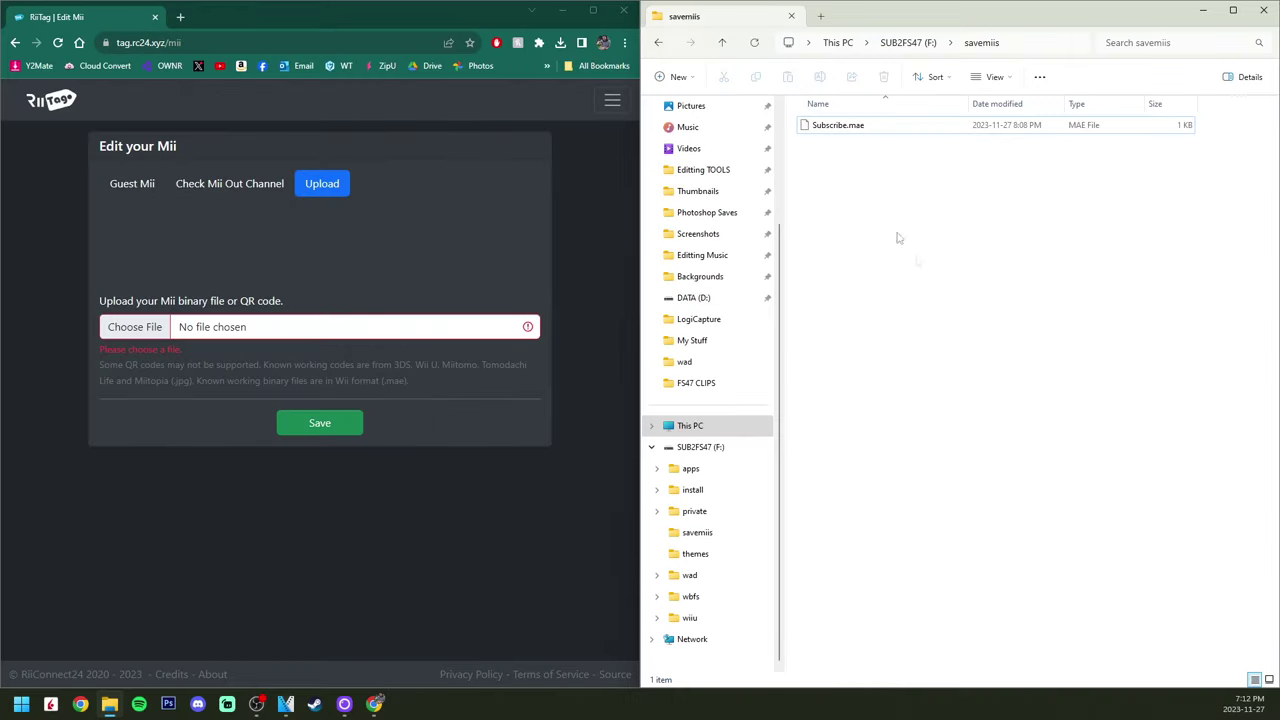
Switch to the browser, add Subscribe.mae as the upload on RiiTag's Edit your Mii page and save it.
{"action": "left_click_drag", "start_coordinate": [850, 126], "coordinate": [163, 330]}
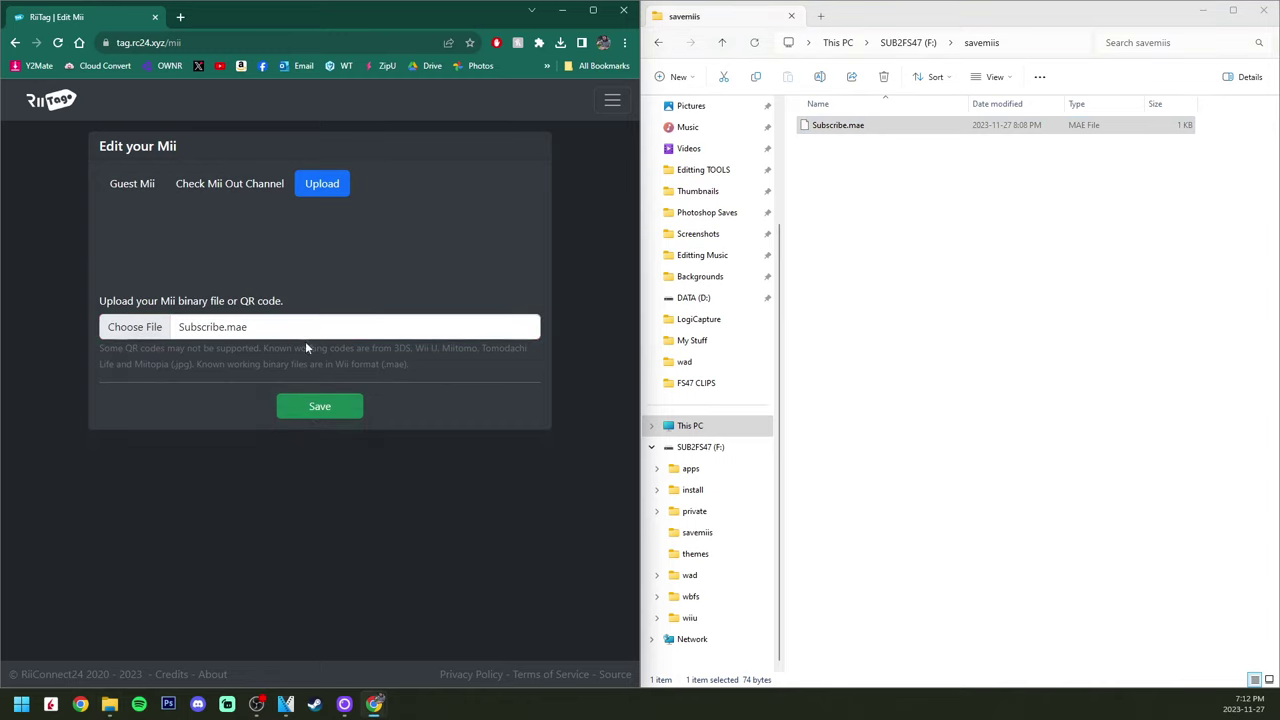
{"action": "left_click", "coordinate": [320, 409]}
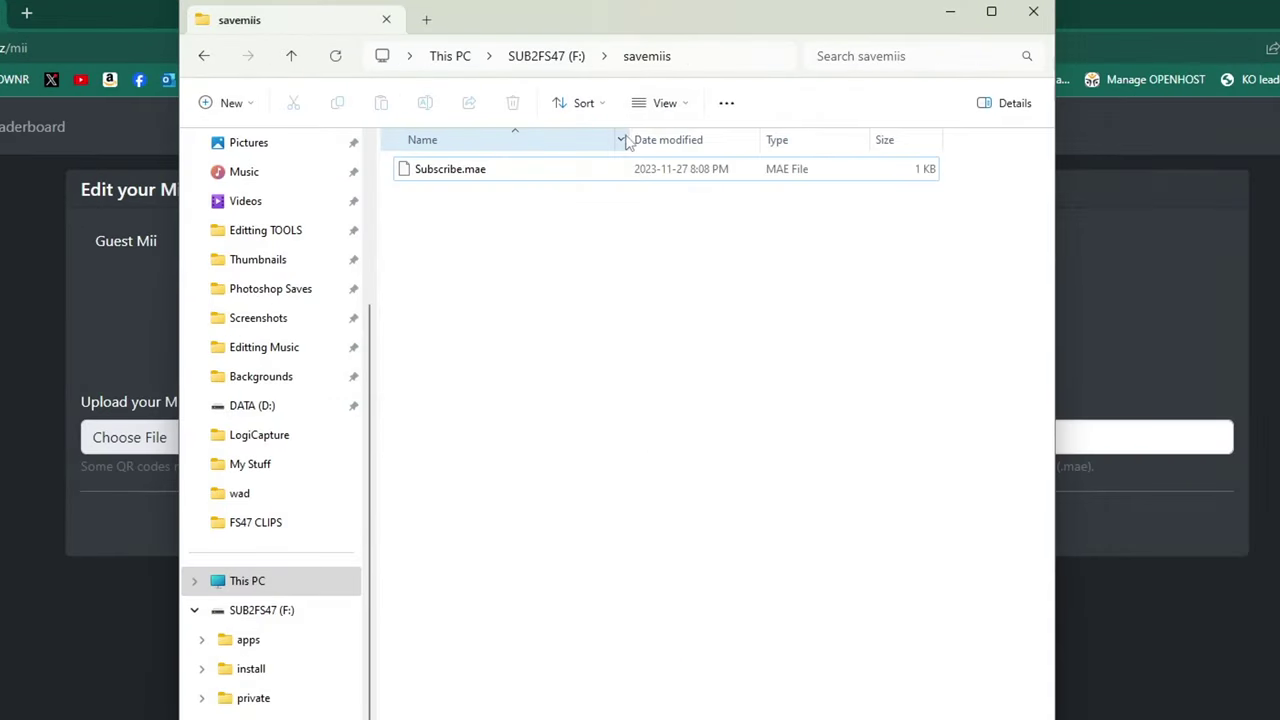
Switch to File Explorer and open the SD card's private/wii/title/SMNE folder to check the compressed save file.
{"action": "left_click", "coordinate": [546, 56]}
{"action": "left_click", "coordinate": [605, 672]}
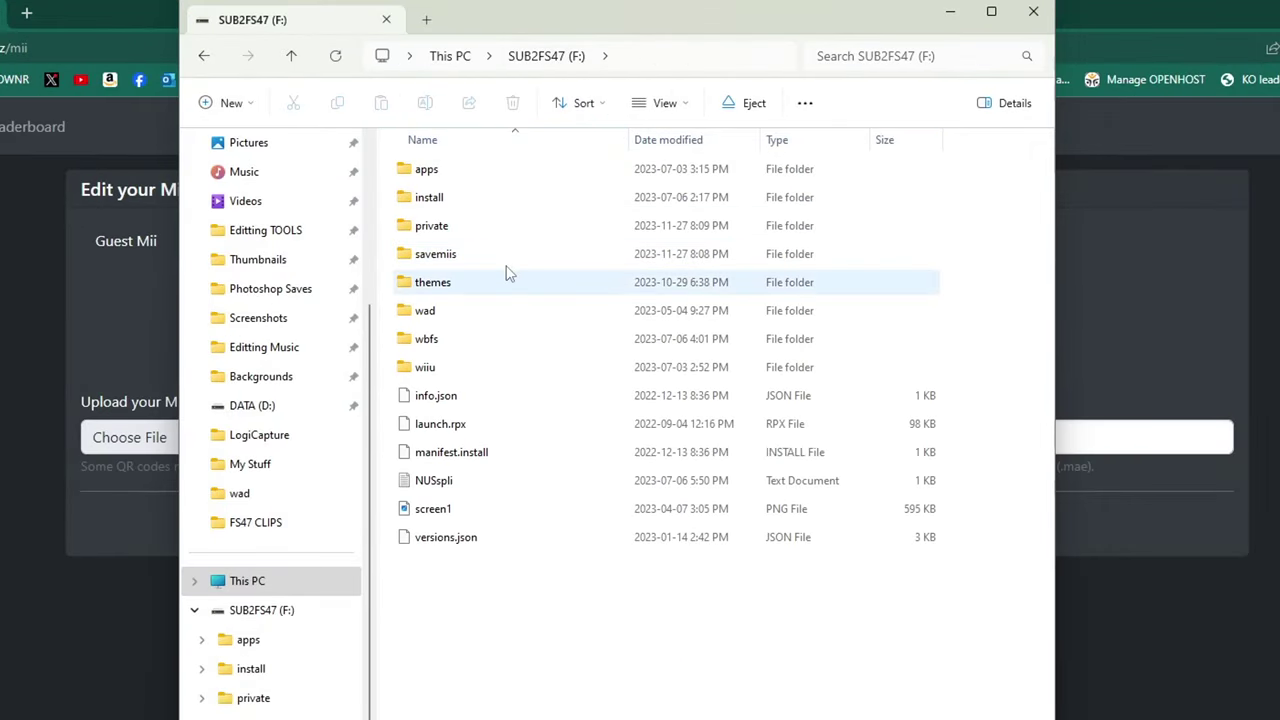
{"action": "double_click", "coordinate": [487, 228]}
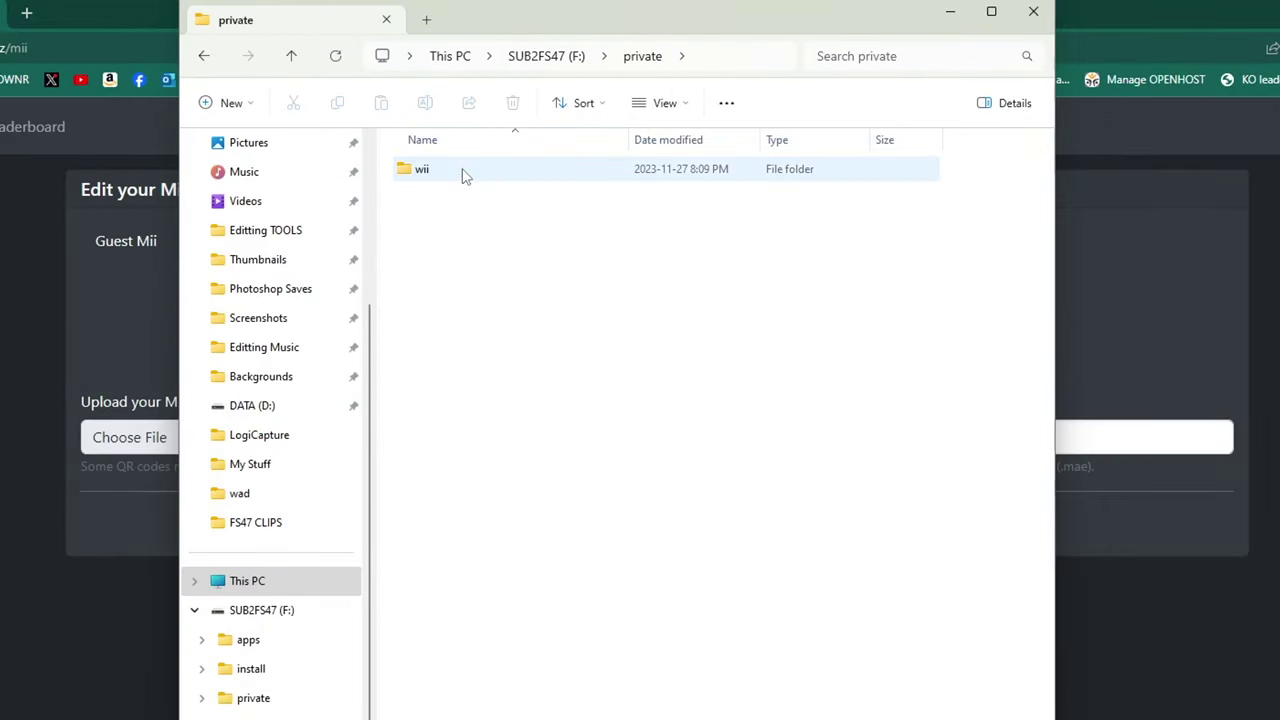
{"action": "double_click", "coordinate": [463, 172]}
{"action": "double_click", "coordinate": [463, 176]}
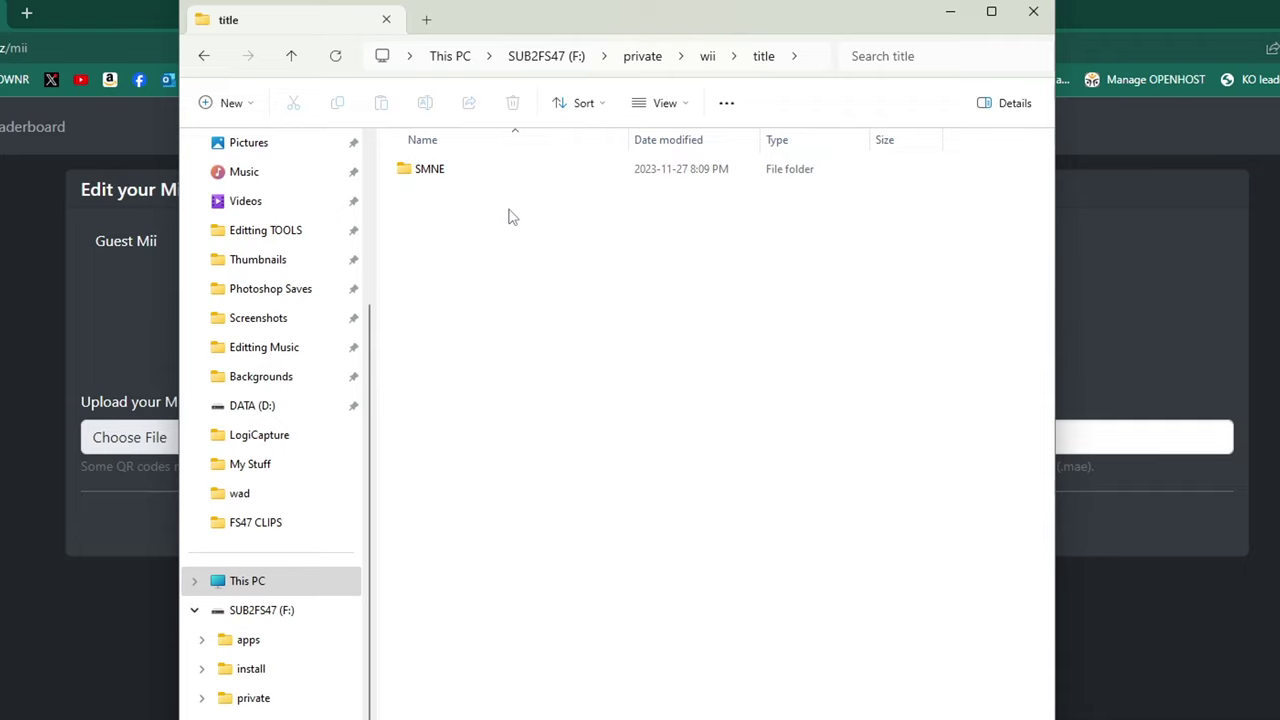
{"action": "double_click", "coordinate": [451, 177]}
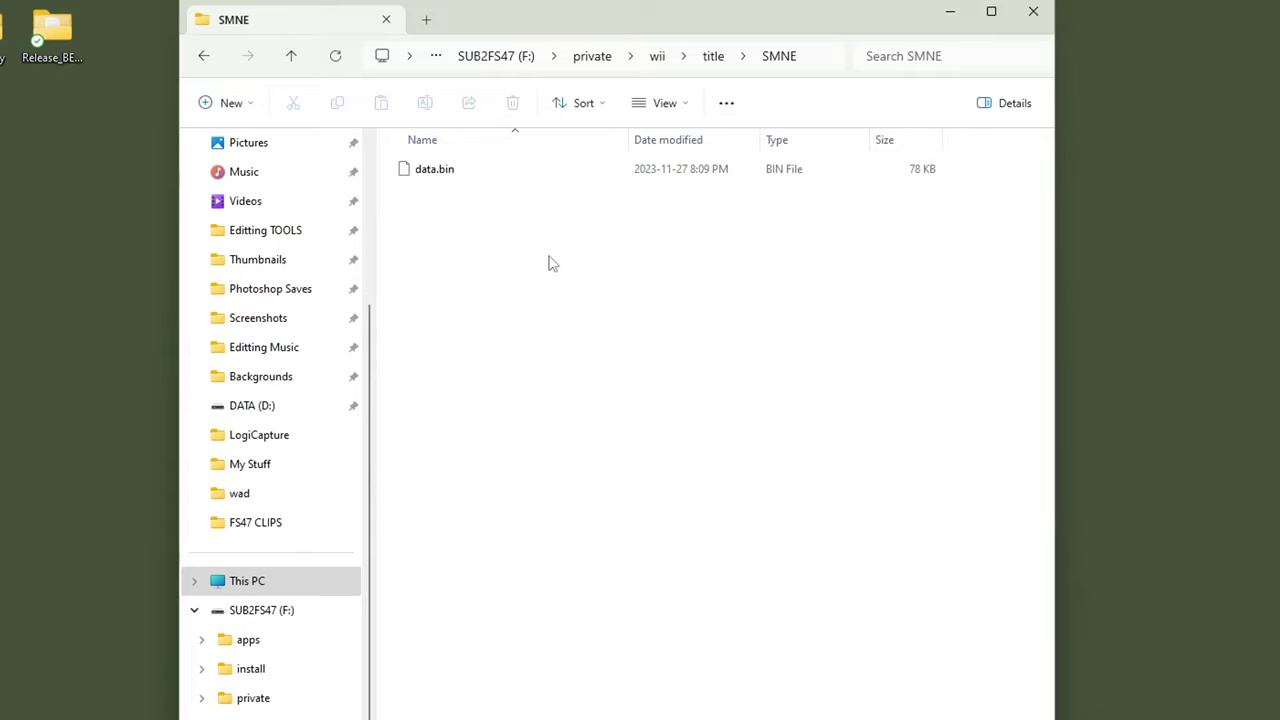
Create a new folder on the desktop named "nsmbwii save data".
{"action": "right_click", "coordinate": [39, 272]}
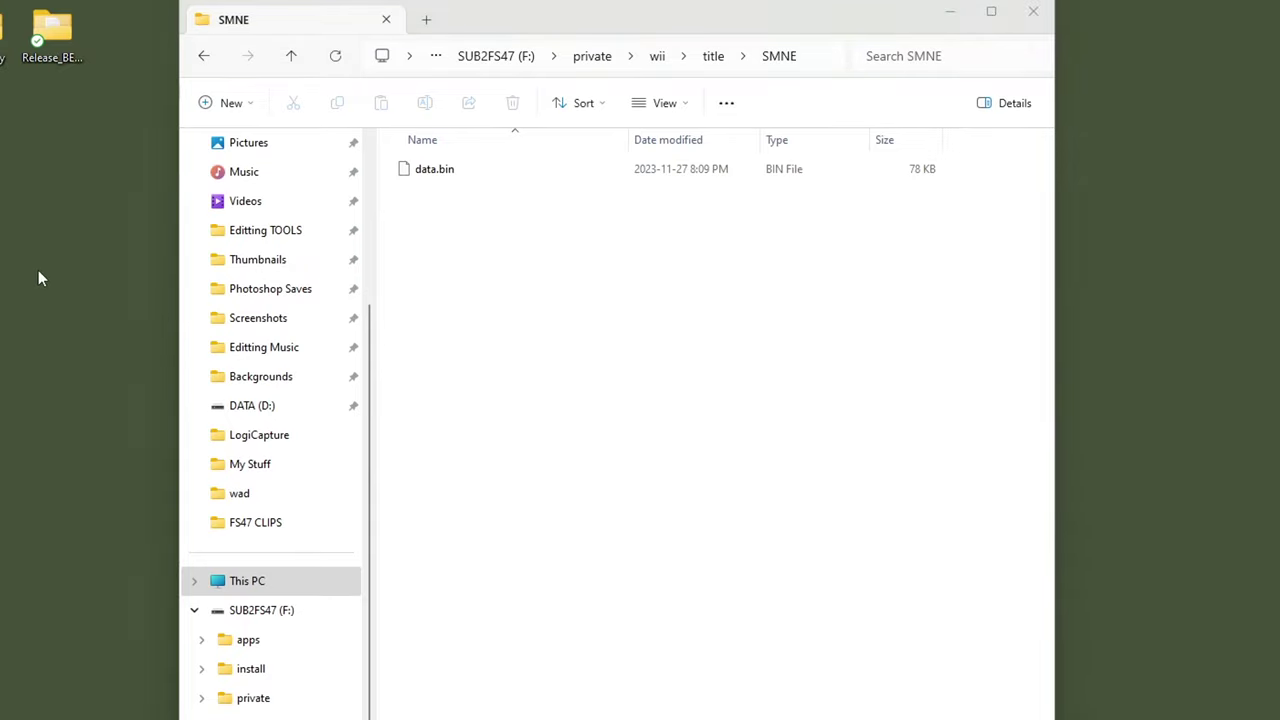
{"action": "mouse_move", "coordinate": [109, 448]}
{"action": "left_click", "coordinate": [385, 447]}
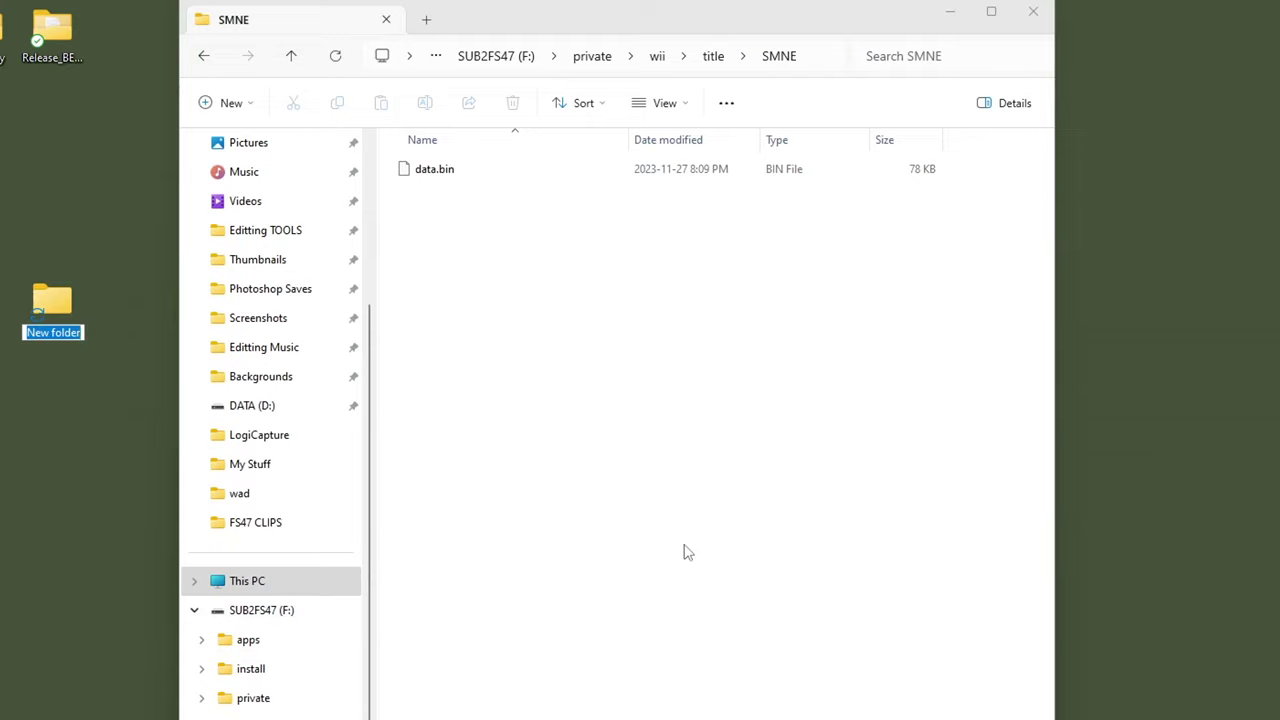
{"action": "type", "text": "nsmbwii"}
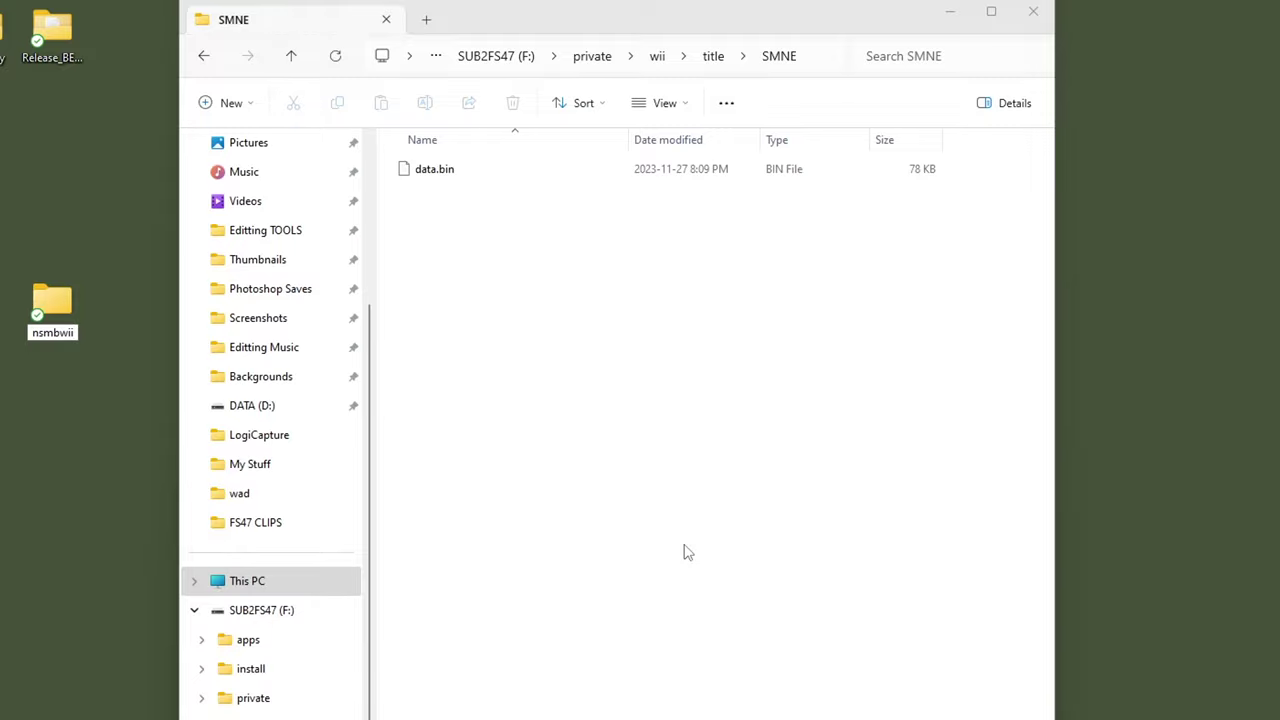
{"action": "type", "text": " save da"}
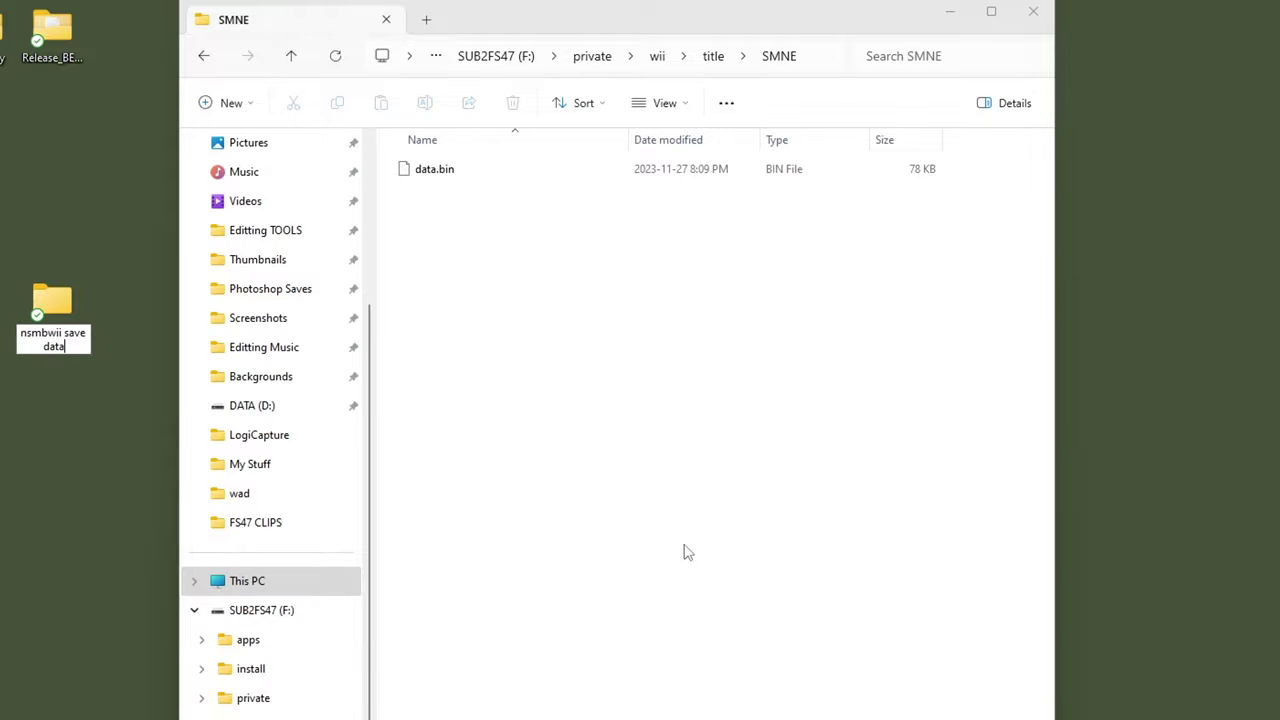
{"action": "type", "text": "ta"}
{"action": "key", "text": "Return"}
{"action": "key", "text": "Return"}
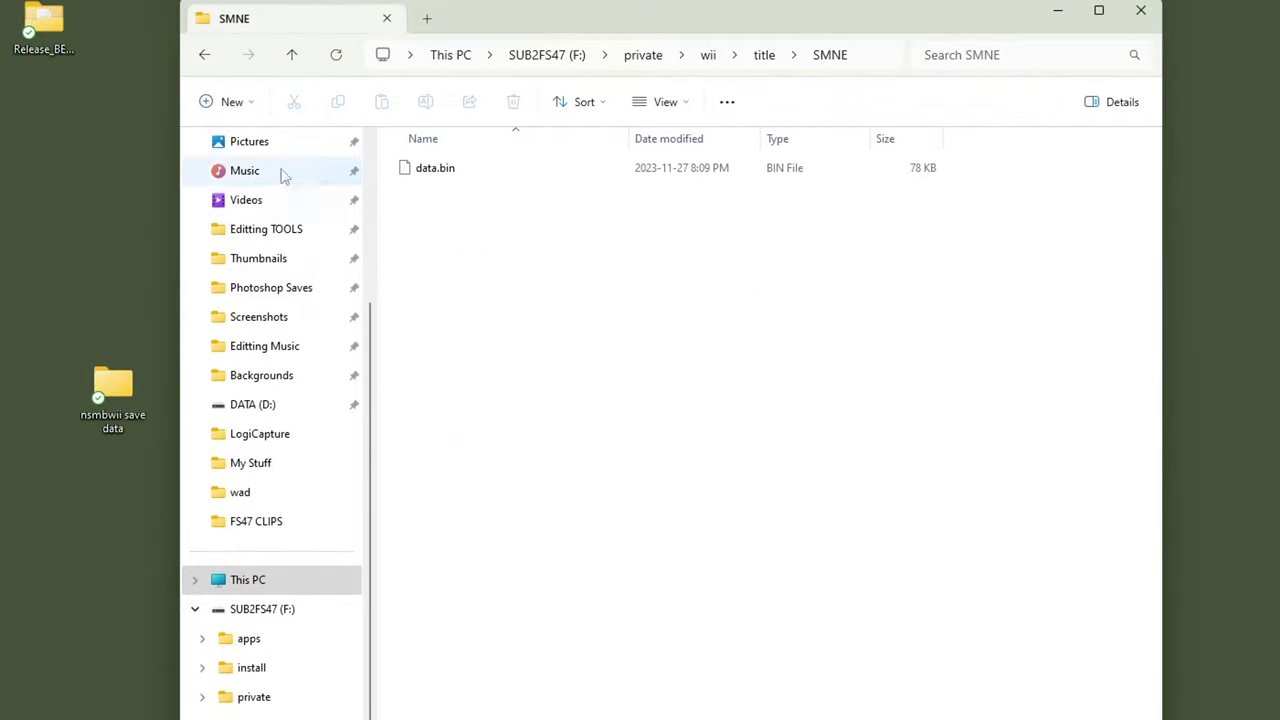
Copy the private folder from the root of the SD card into the desktop folder nsmbwii save data.
{"action": "left_click", "coordinate": [547, 55]}
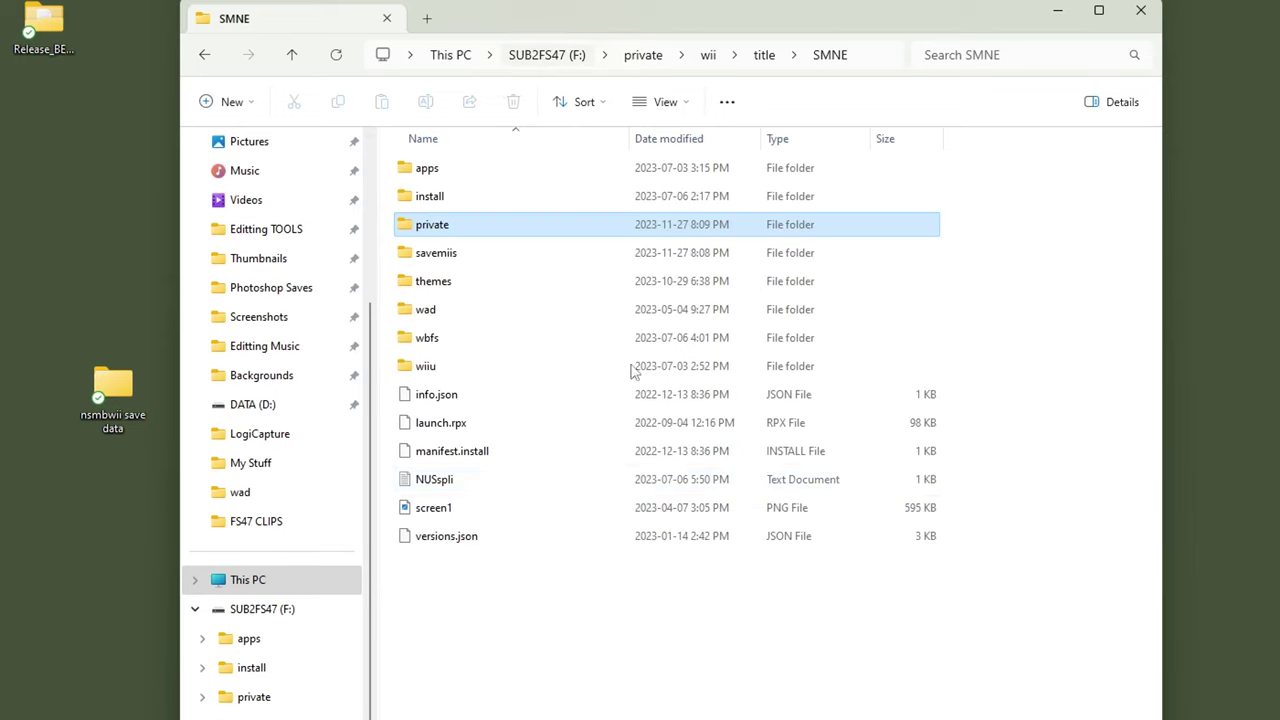
{"action": "left_click_drag", "start_coordinate": [498, 235], "coordinate": [116, 400]}
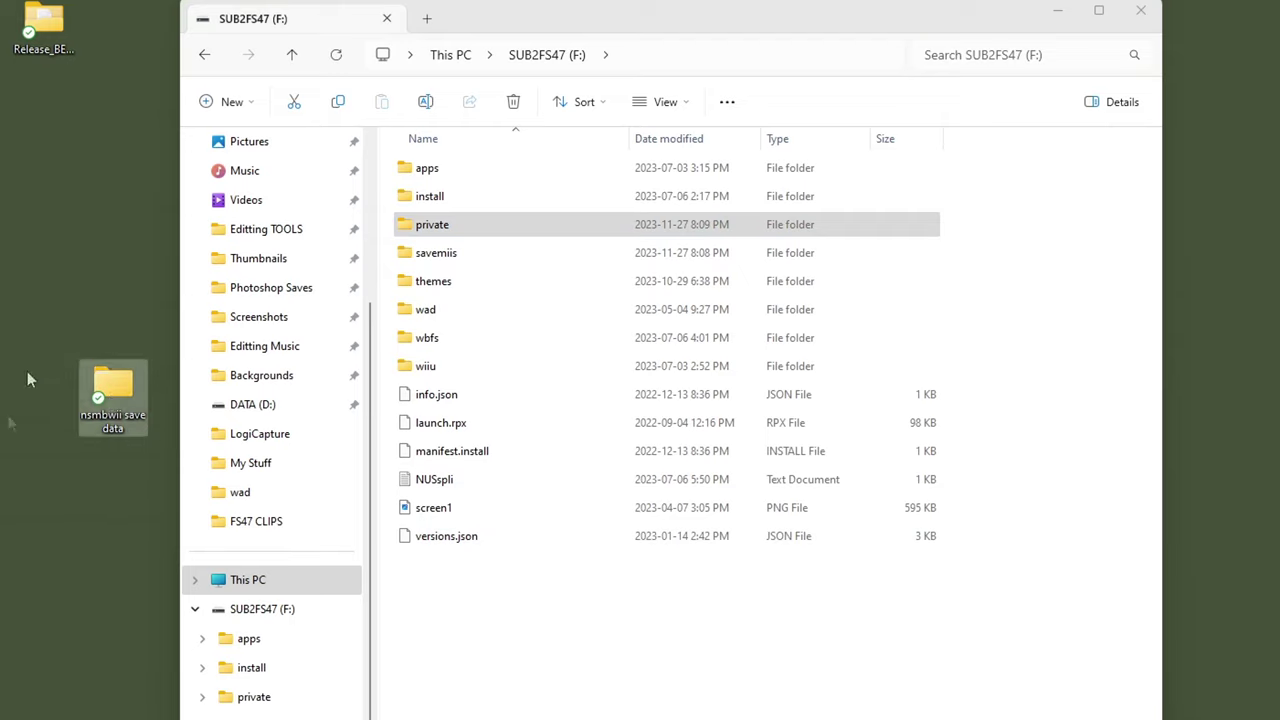
{"action": "left_click", "coordinate": [608, 697]}
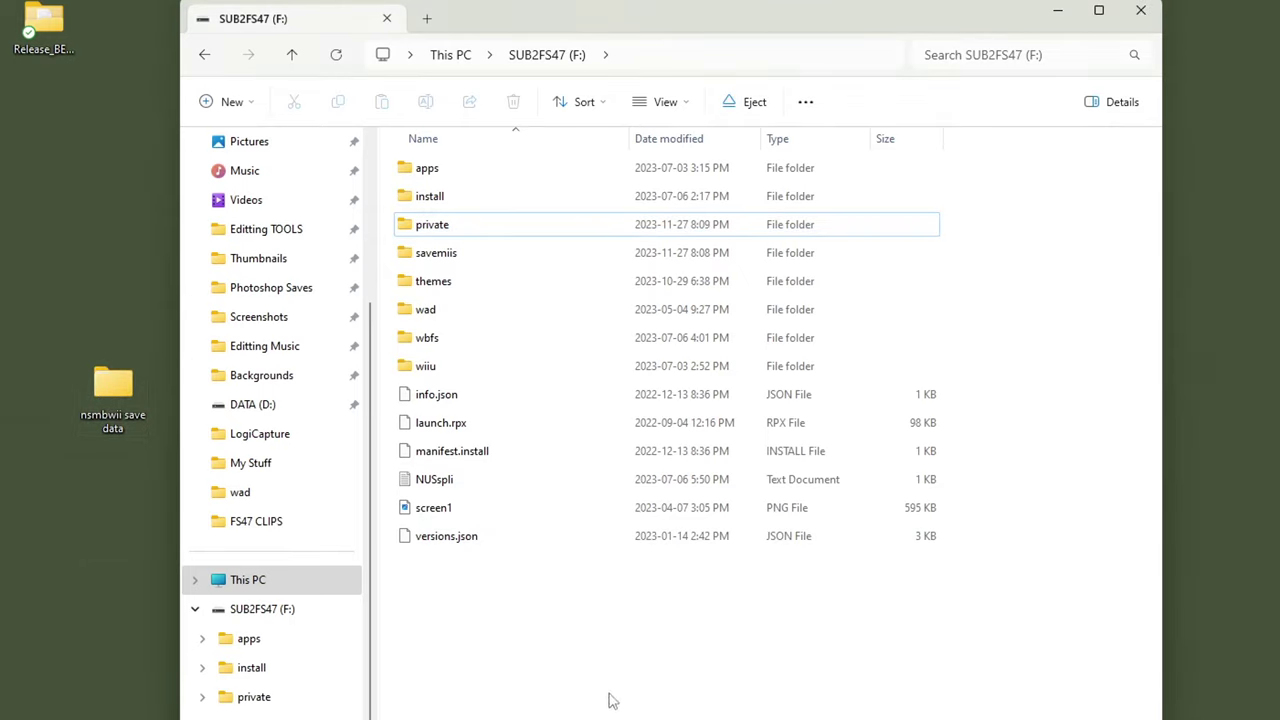
Open the SD card's private/wii/title/SMNE folder to view the game's save location.
{"action": "double_click", "coordinate": [471, 229]}
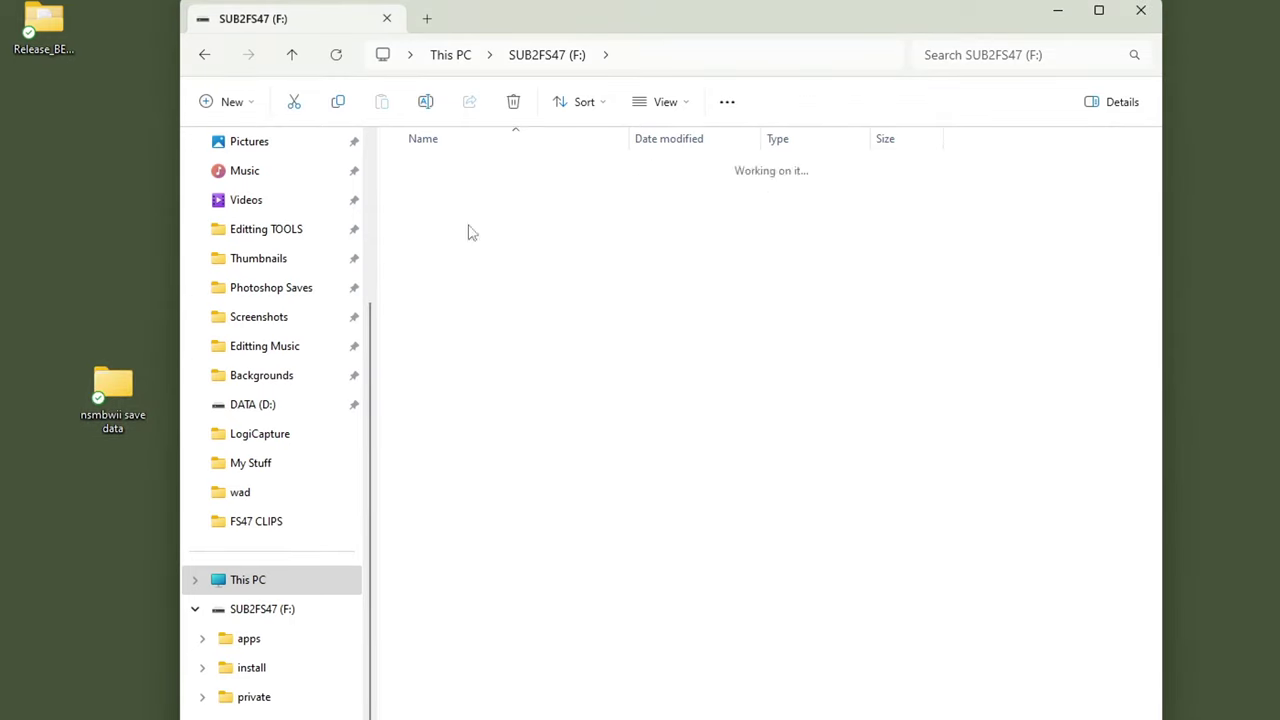
{"action": "double_click", "coordinate": [466, 171]}
{"action": "double_click", "coordinate": [466, 171]}
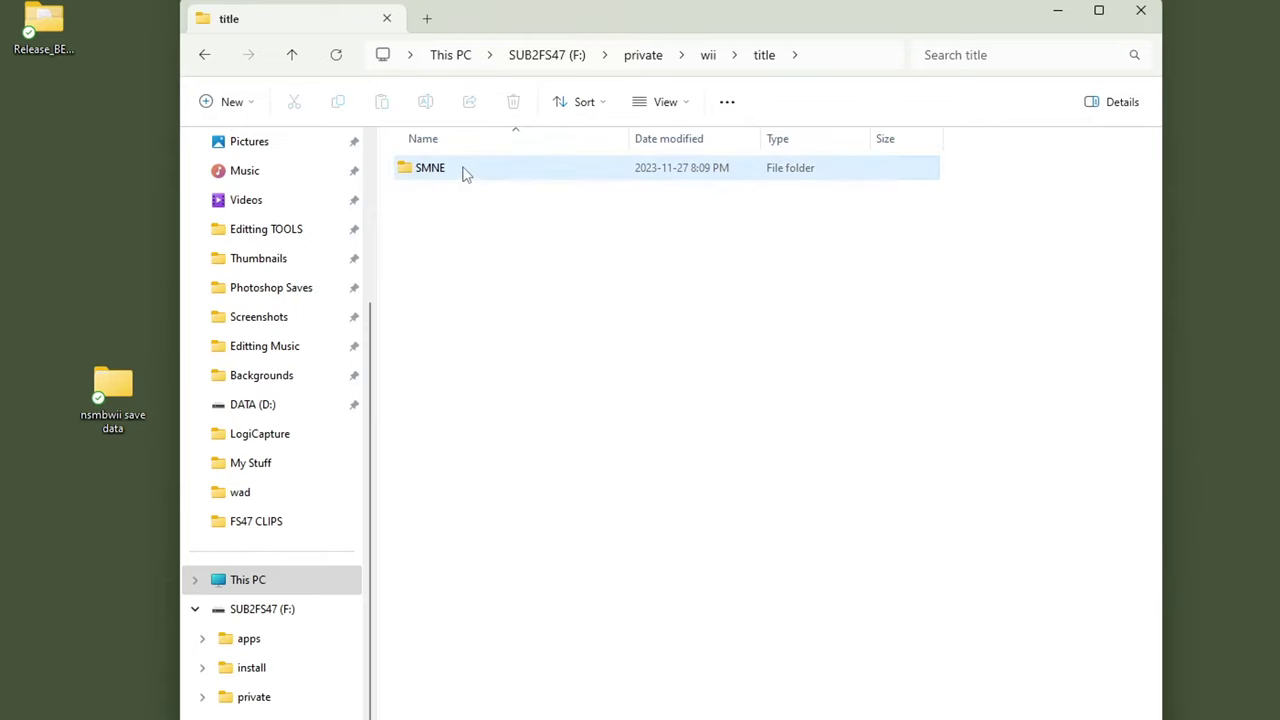
{"action": "double_click", "coordinate": [465, 172]}
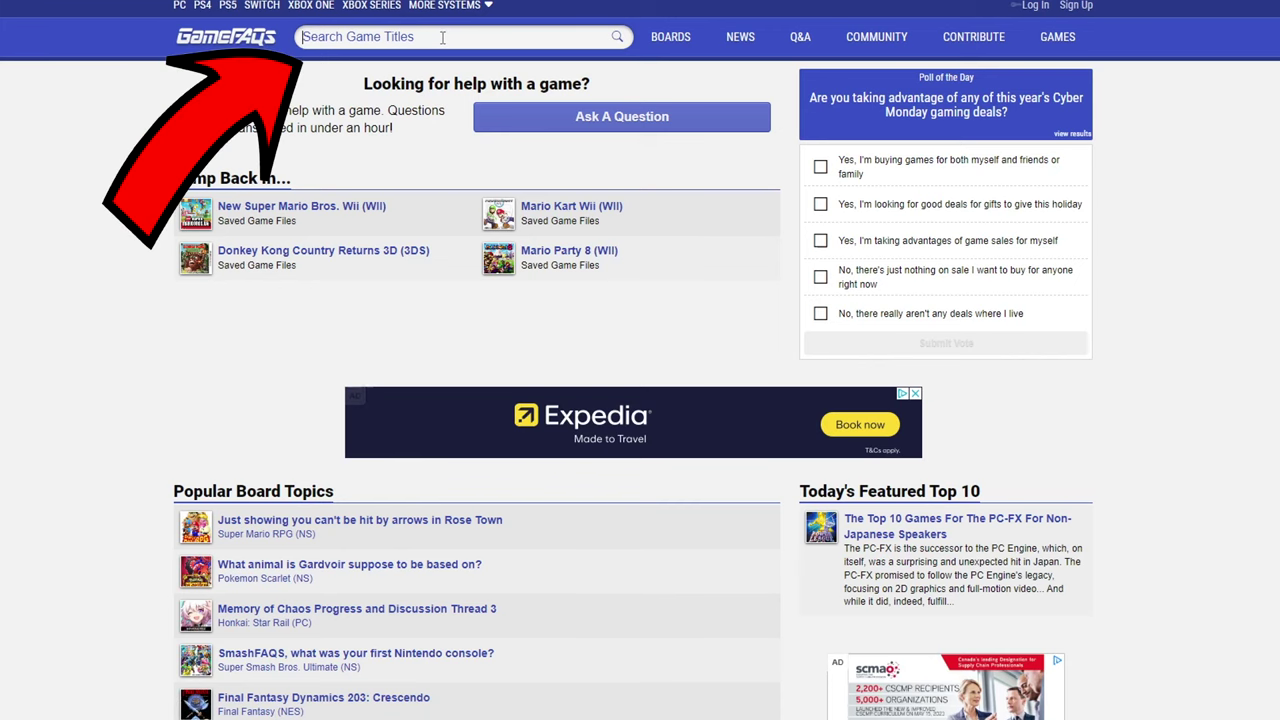
Switch to GameFAQs in the browser, search for New Super Mario Bros. Wii and open its save games page.
{"action": "type", "text": "new supe"}
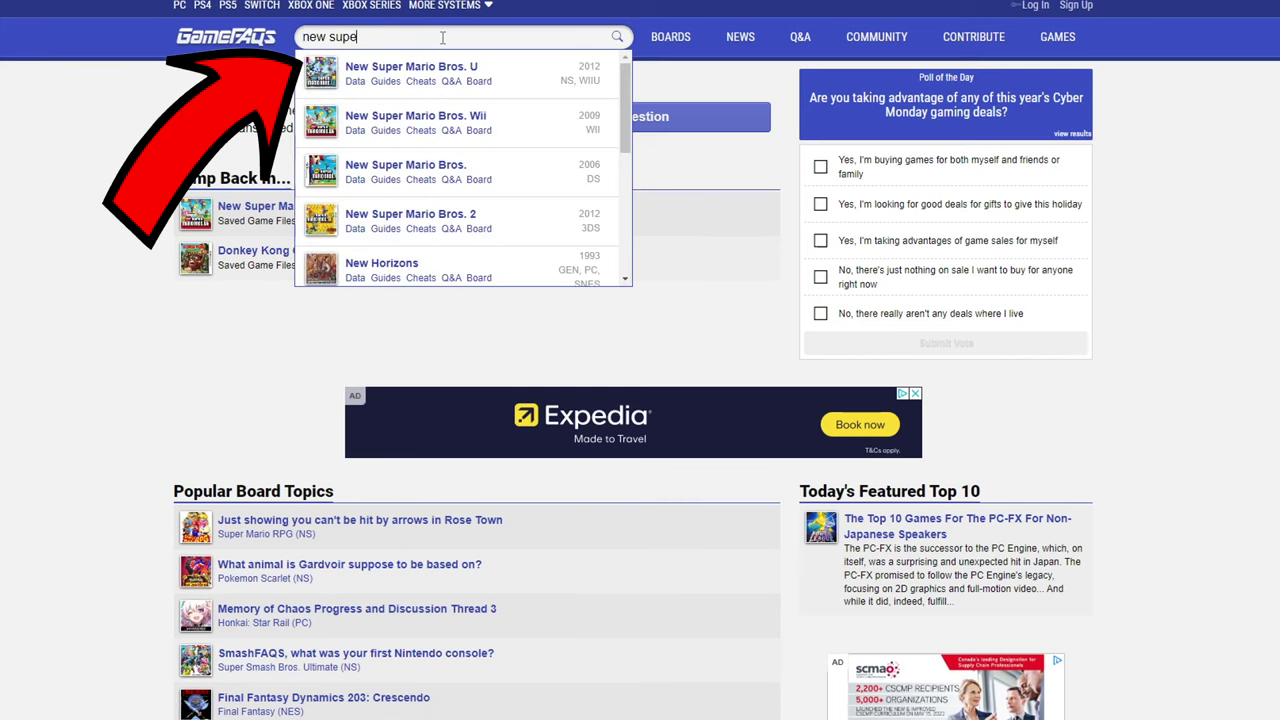
{"action": "type", "text": "r ma"}
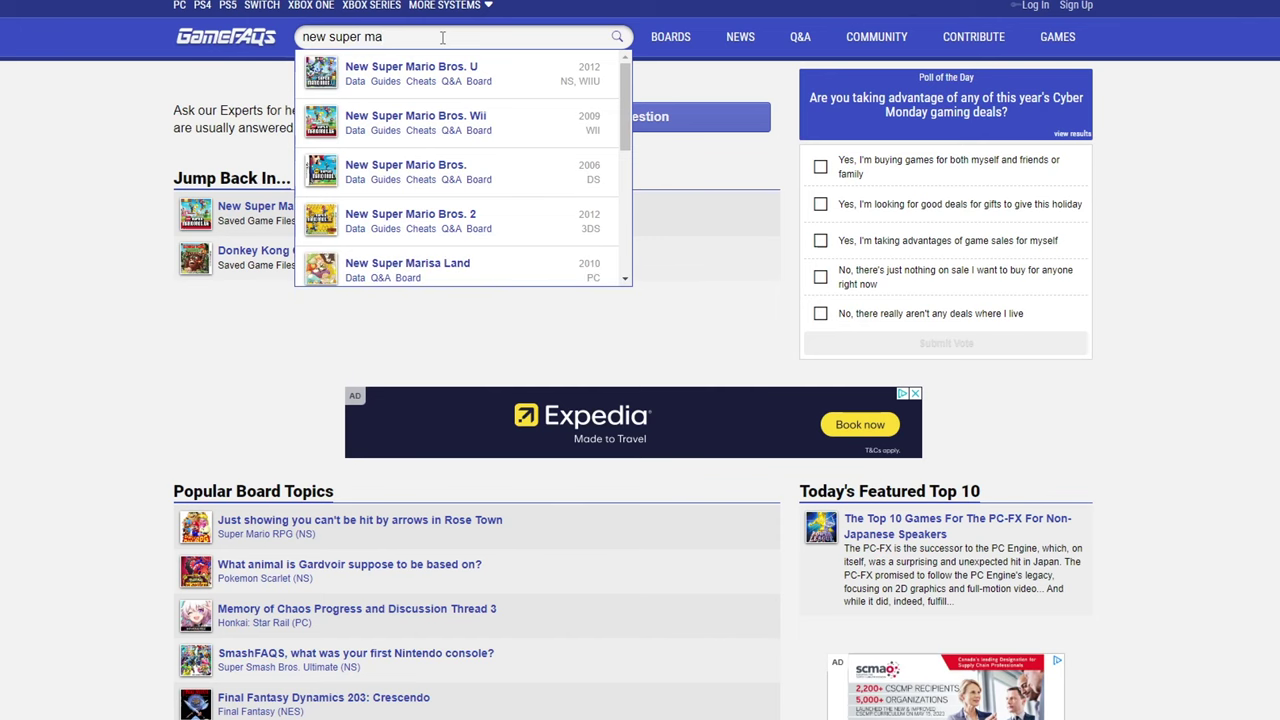
{"action": "left_click", "coordinate": [514, 114]}
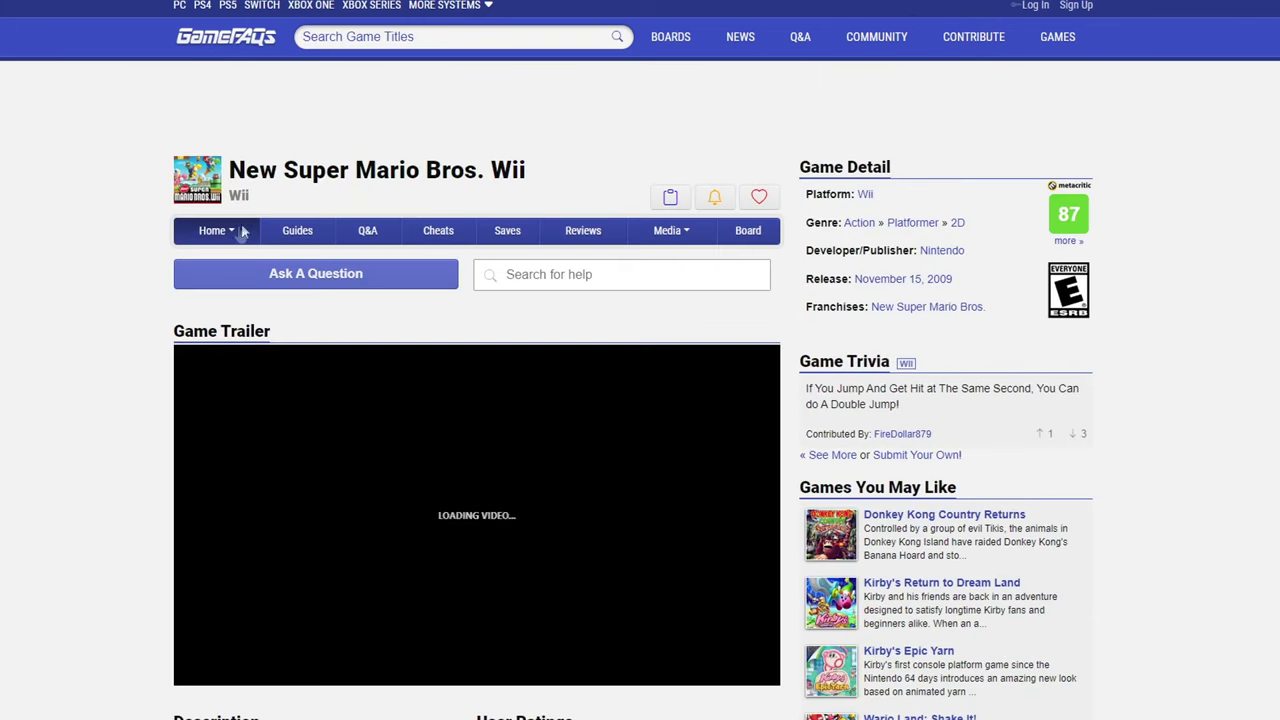
{"action": "left_click", "coordinate": [518, 238]}
Examine the North America, Europe and Australia save file listings for their region and directory names.
{"action": "scroll", "coordinate": [651, 285], "scroll_direction": "down", "scroll_amount": 2}
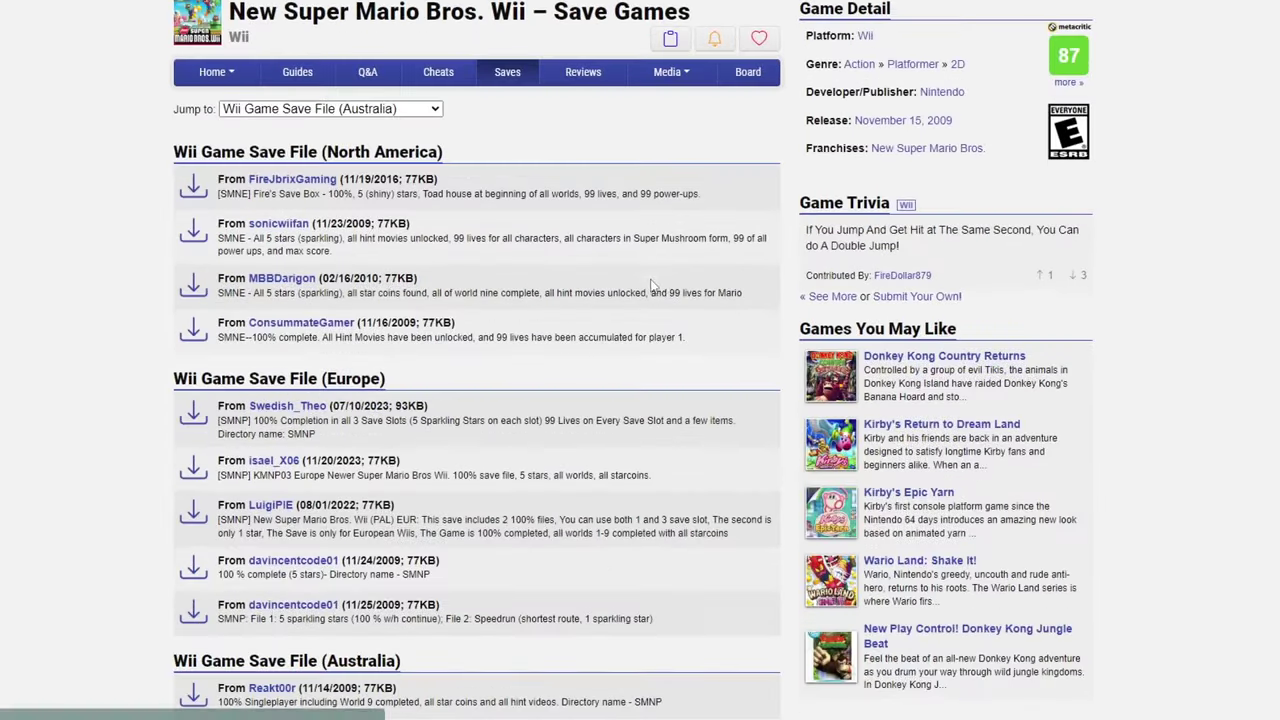
{"action": "scroll", "coordinate": [660, 286], "scroll_direction": "down", "scroll_amount": 1}
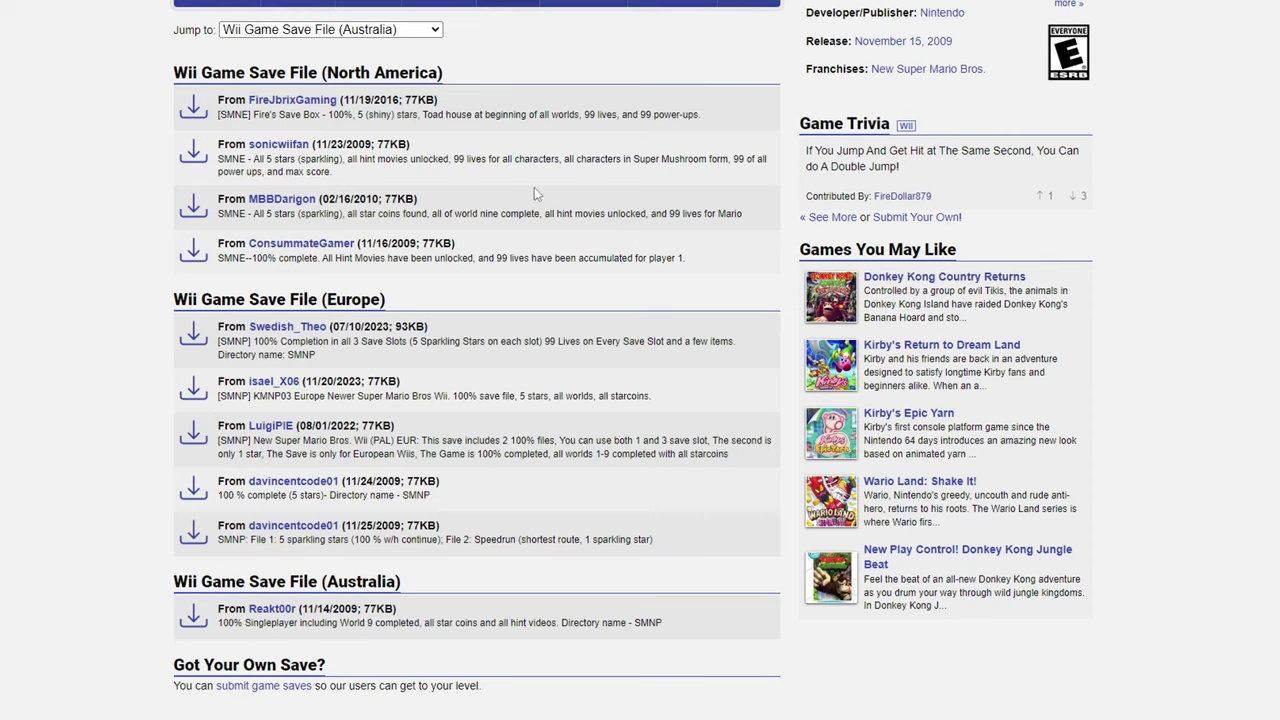
{"action": "left_click_drag", "start_coordinate": [221, 115], "coordinate": [251, 115]}
{"action": "left_click", "coordinate": [228, 117]}
{"action": "scroll", "coordinate": [372, 140], "scroll_direction": "down", "scroll_amount": 1}
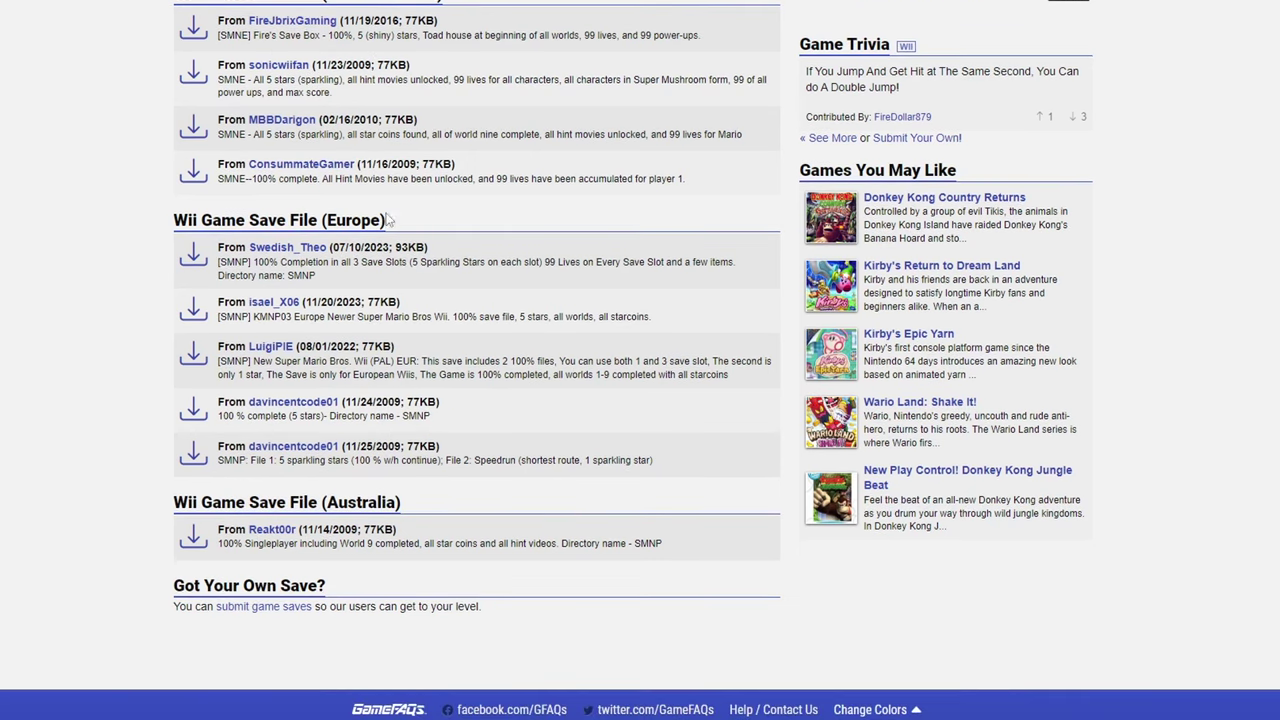
{"action": "left_click_drag", "start_coordinate": [389, 220], "coordinate": [308, 220]}
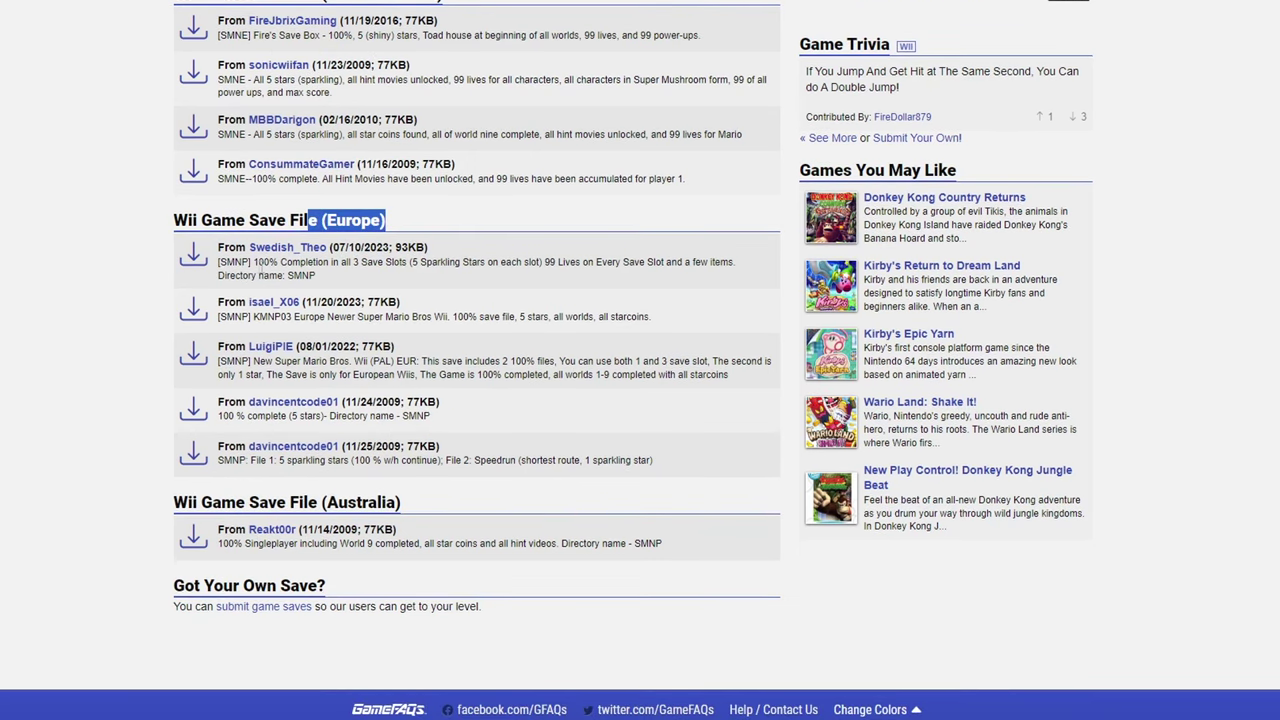
{"action": "left_click", "coordinate": [280, 259]}
Download the first North American save file, the SMNE one with 100%, 5 shiny stars and 99 lives.
{"action": "scroll", "coordinate": [605, 352], "scroll_direction": "up", "scroll_amount": 3}
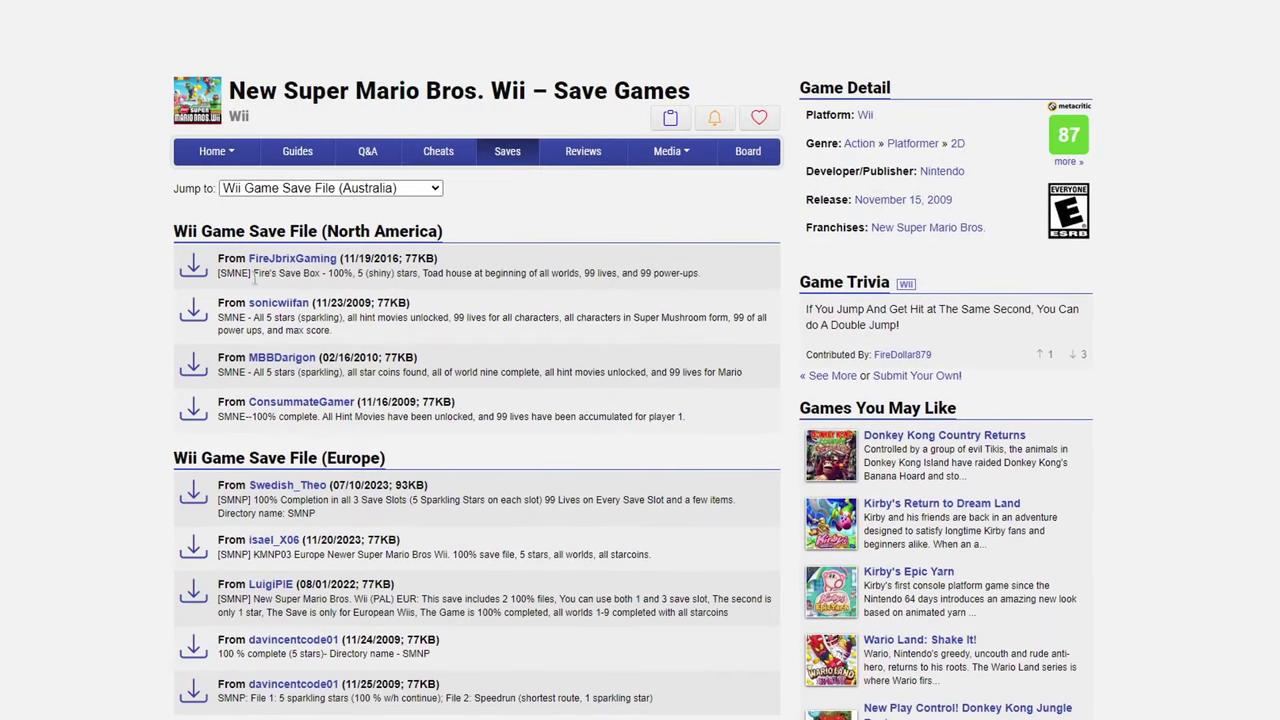
{"action": "left_click_drag", "start_coordinate": [255, 277], "coordinate": [716, 284]}
{"action": "left_click", "coordinate": [715, 286]}
{"action": "left_click", "coordinate": [193, 266]}
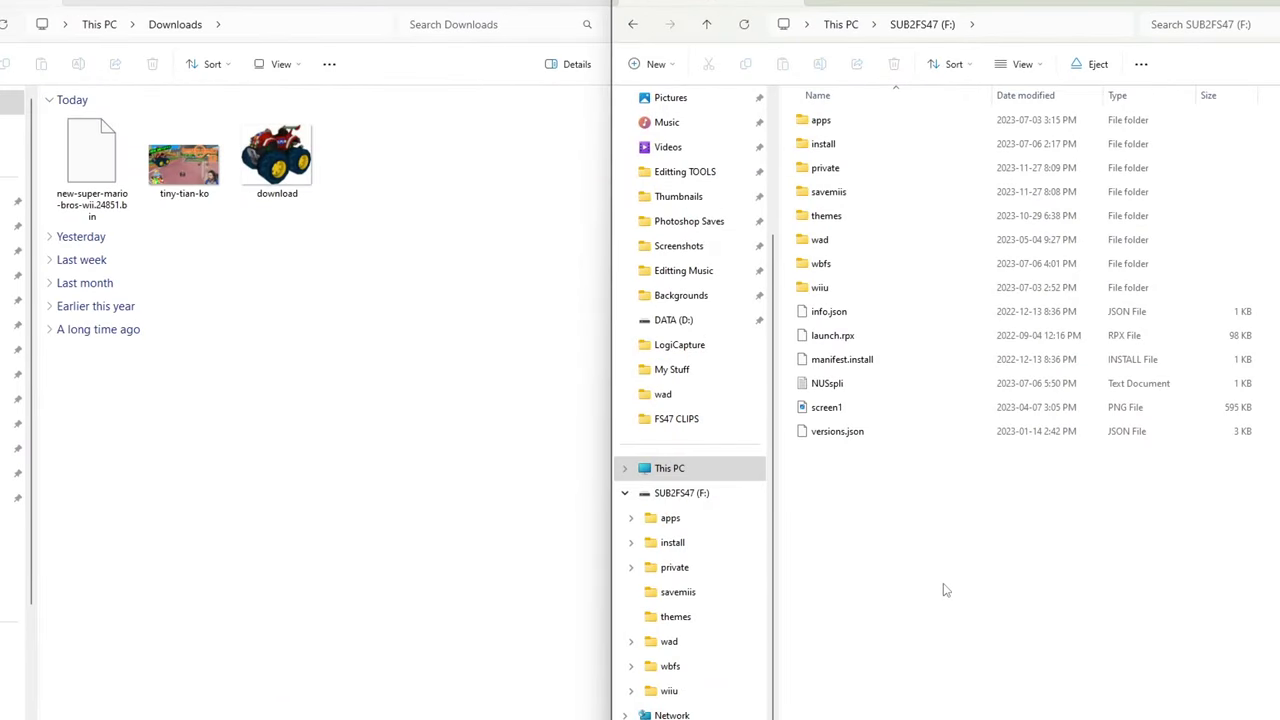
{"action": "left_click", "coordinate": [890, 177]}
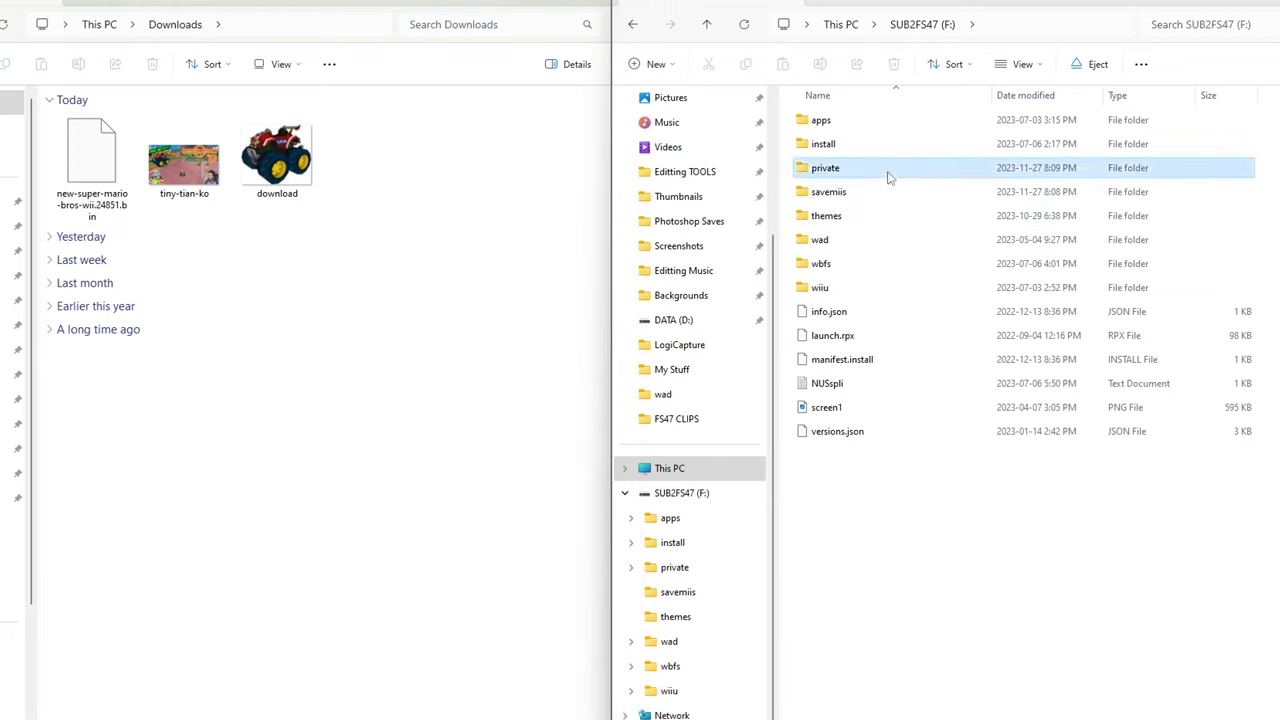
{"action": "double_click", "coordinate": [890, 177]}
{"action": "double_click", "coordinate": [846, 123]}
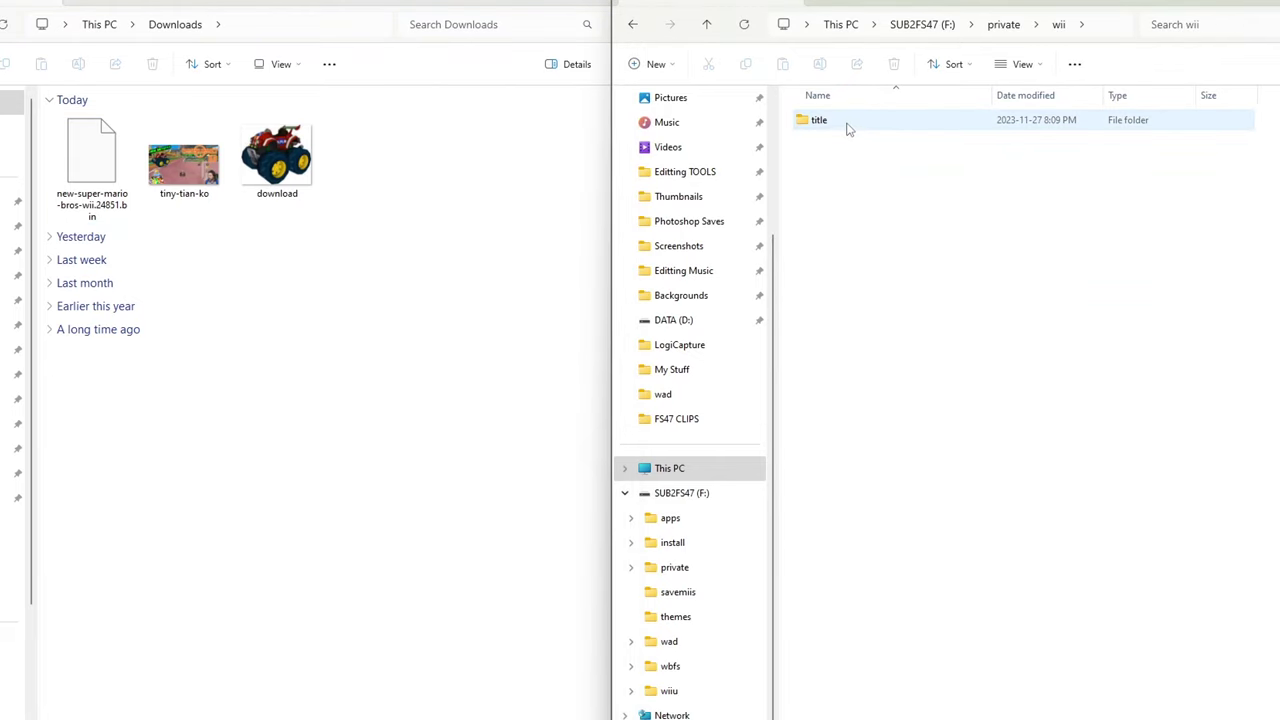
{"action": "double_click", "coordinate": [848, 127]}
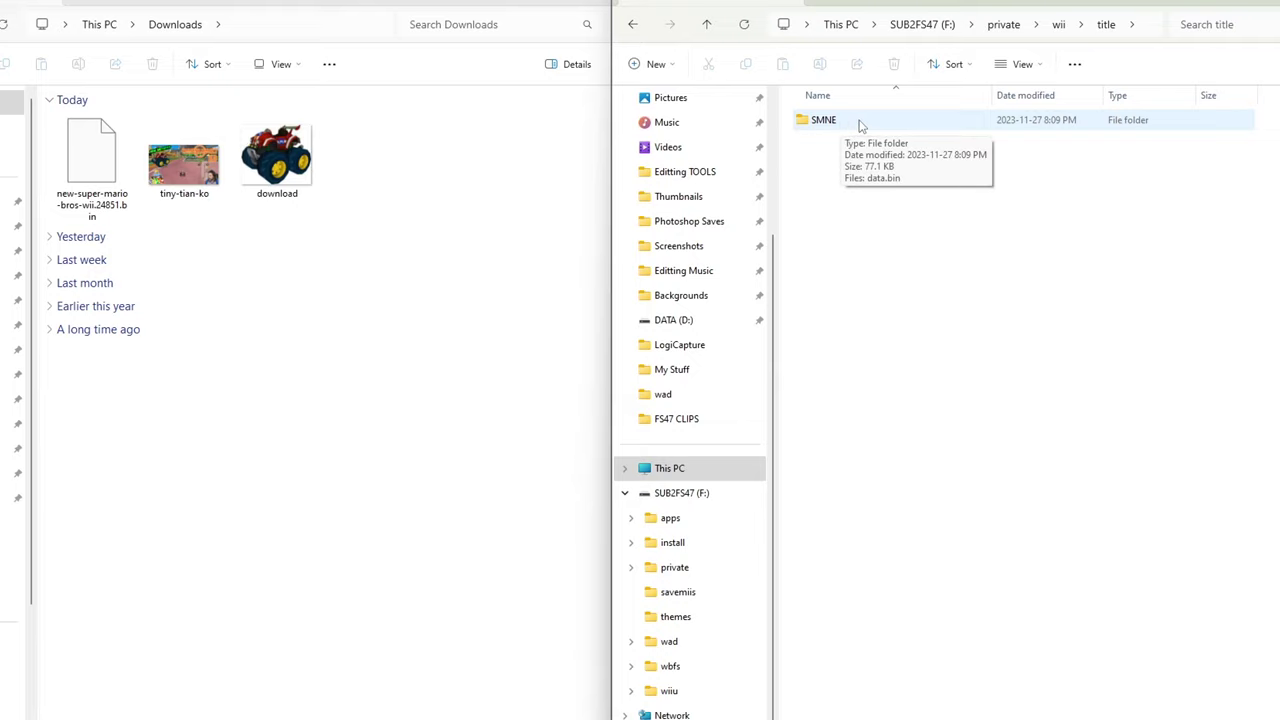
{"action": "double_click", "coordinate": [862, 124]}
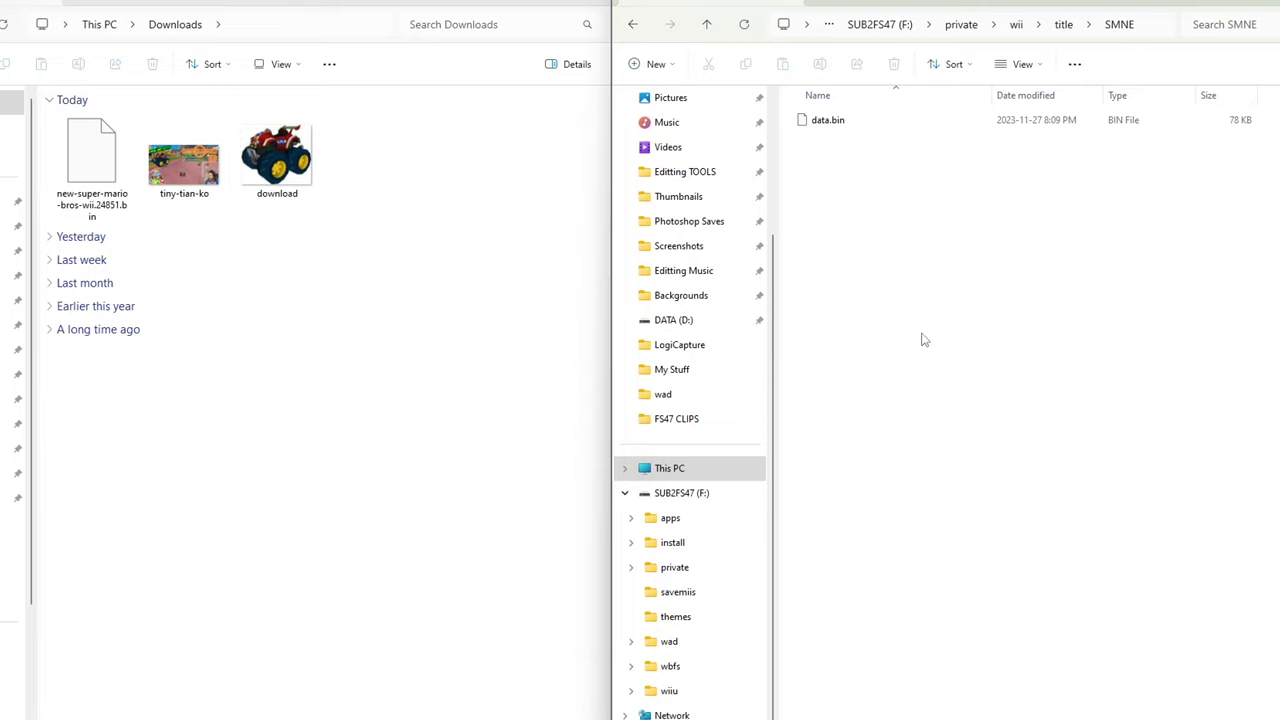
{"action": "left_click", "coordinate": [631, 25]}
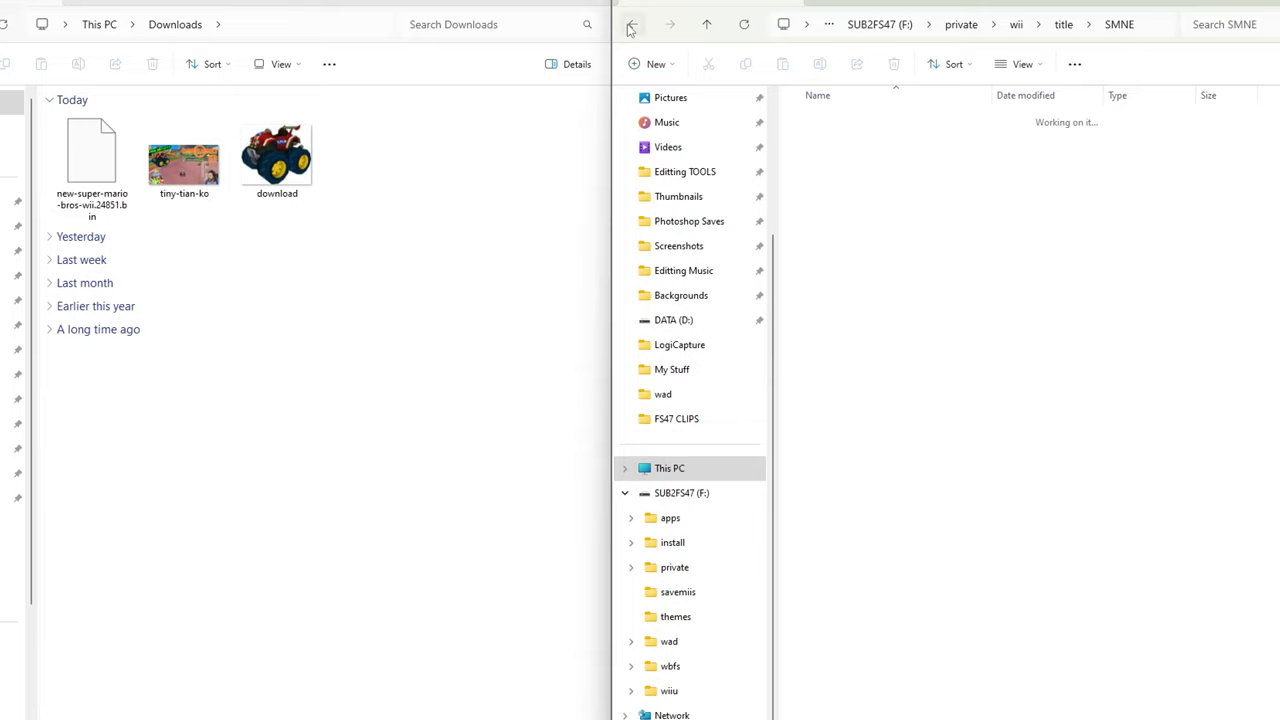
{"action": "left_click", "coordinate": [631, 25]}
{"action": "left_click", "coordinate": [631, 25]}
{"action": "left_click", "coordinate": [632, 25]}
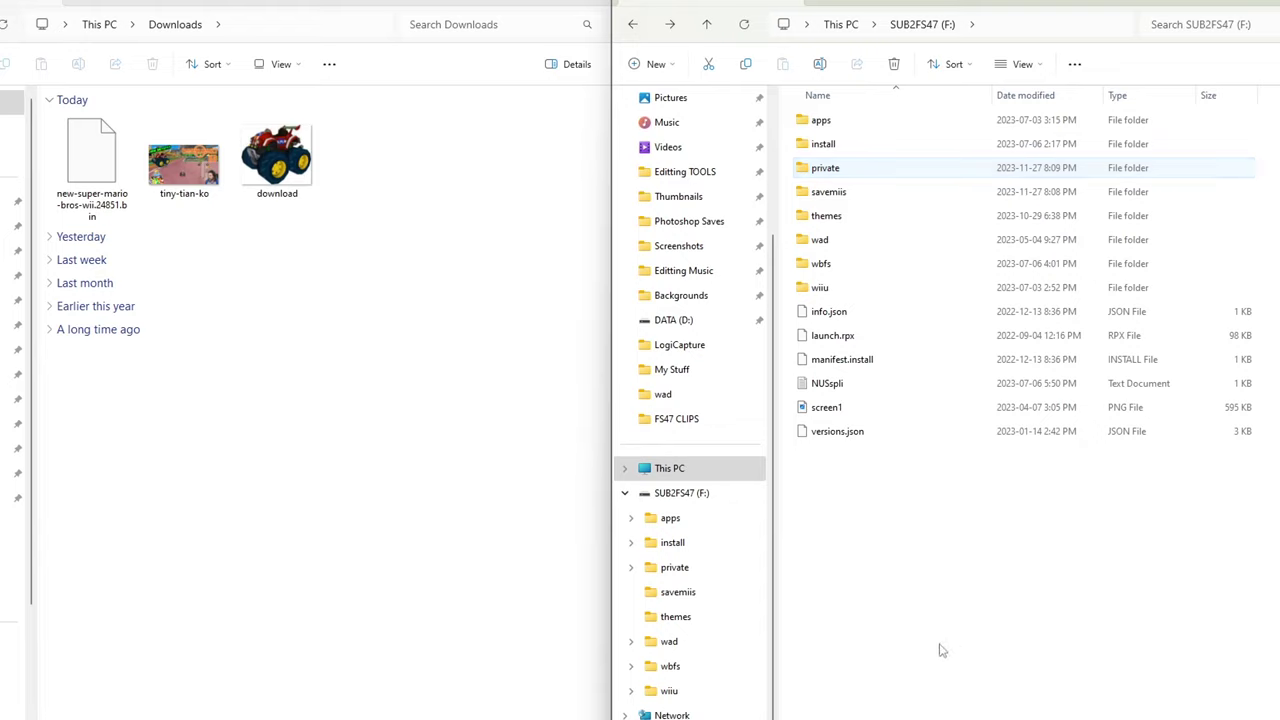
Delete data.bin from the SD card's private/wii/title/SMNE folder and confirm the deletion.
{"action": "double_click", "coordinate": [826, 169]}
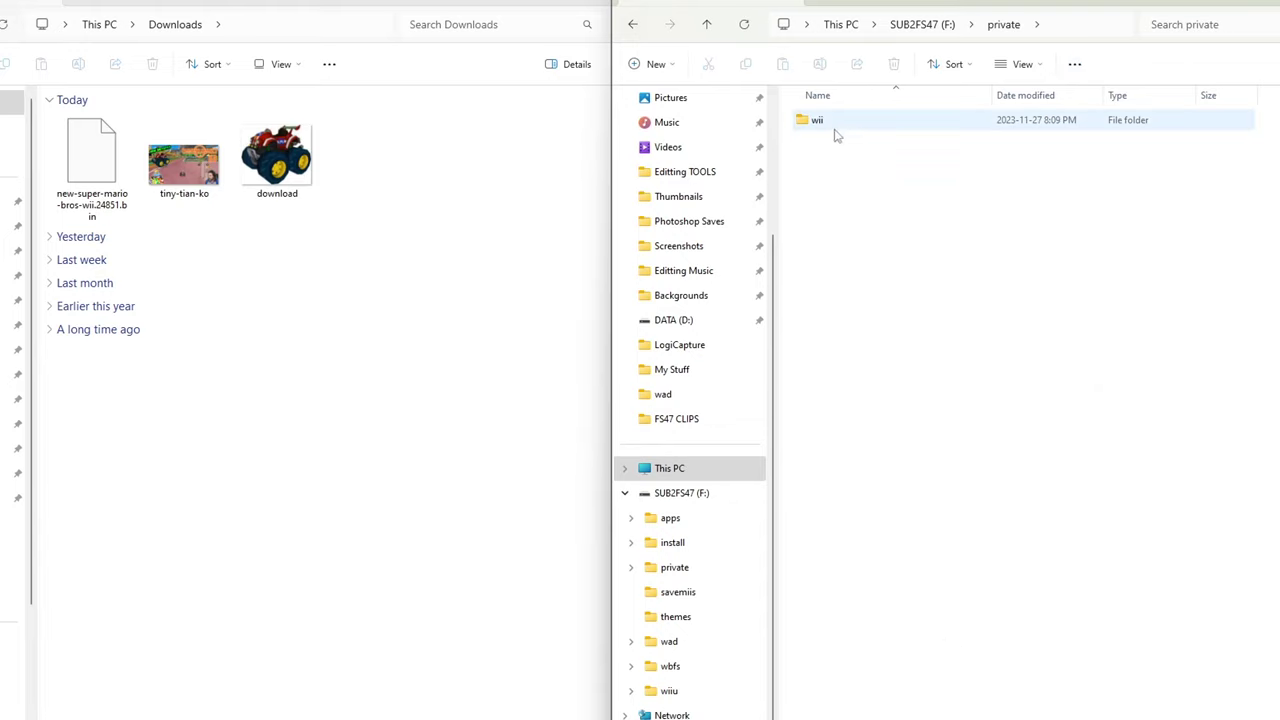
{"action": "double_click", "coordinate": [840, 122]}
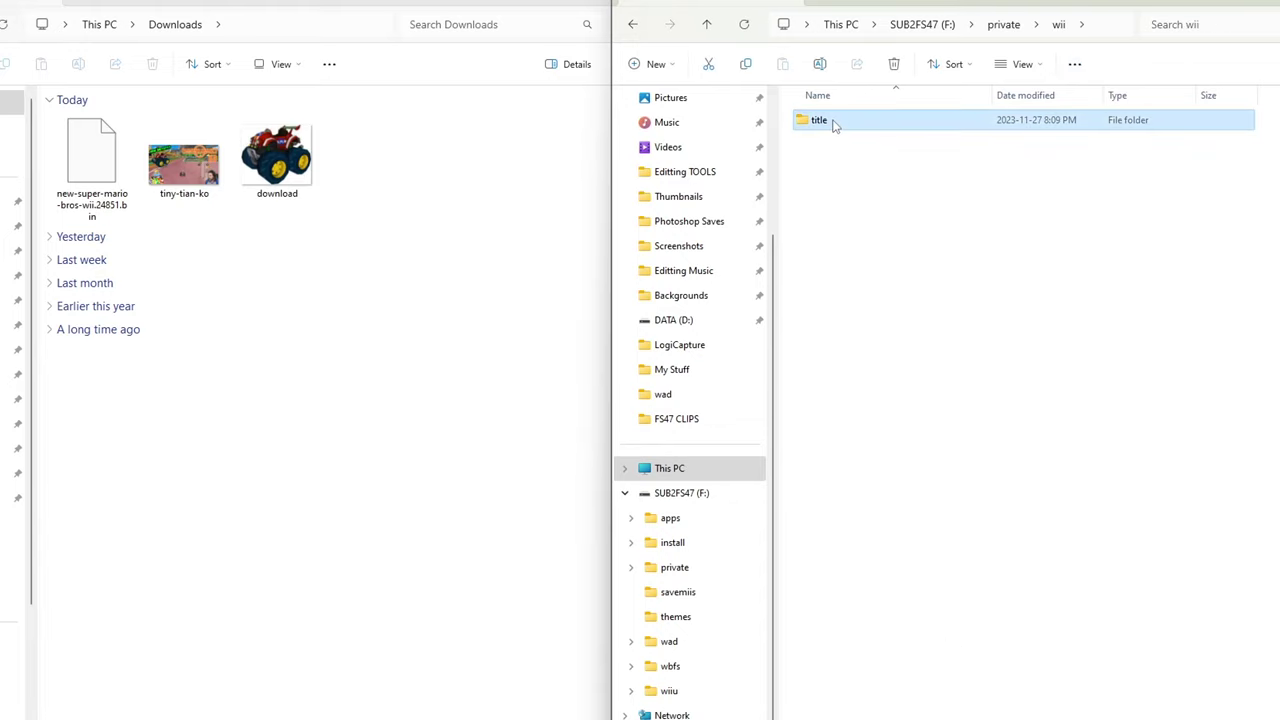
{"action": "double_click", "coordinate": [836, 126]}
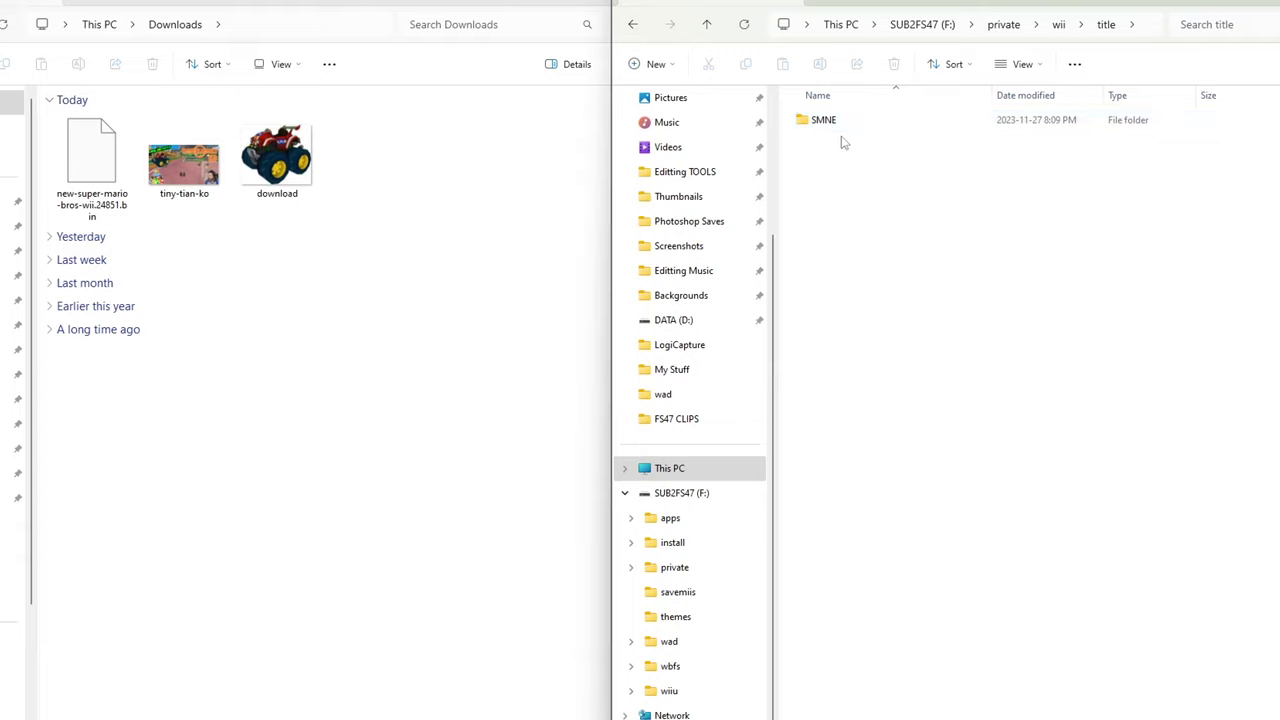
{"action": "double_click", "coordinate": [851, 119]}
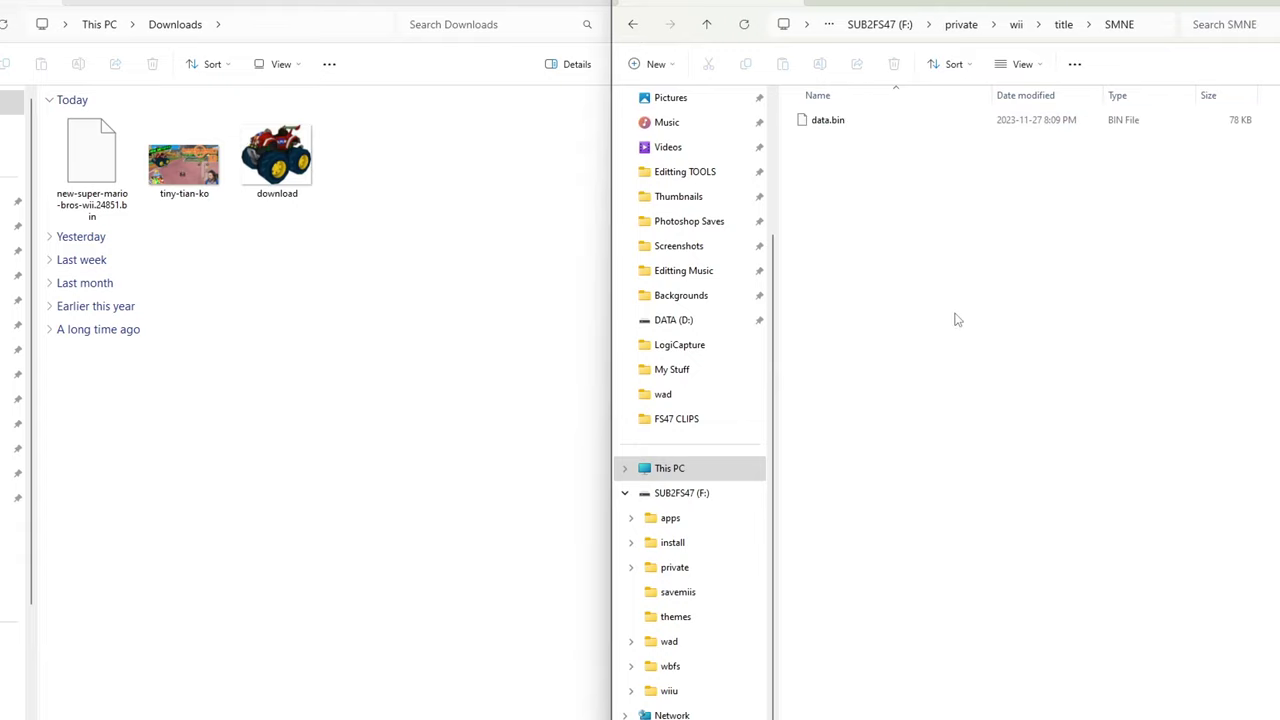
{"action": "left_click", "coordinate": [861, 125]}
{"action": "right_click", "coordinate": [870, 128]}
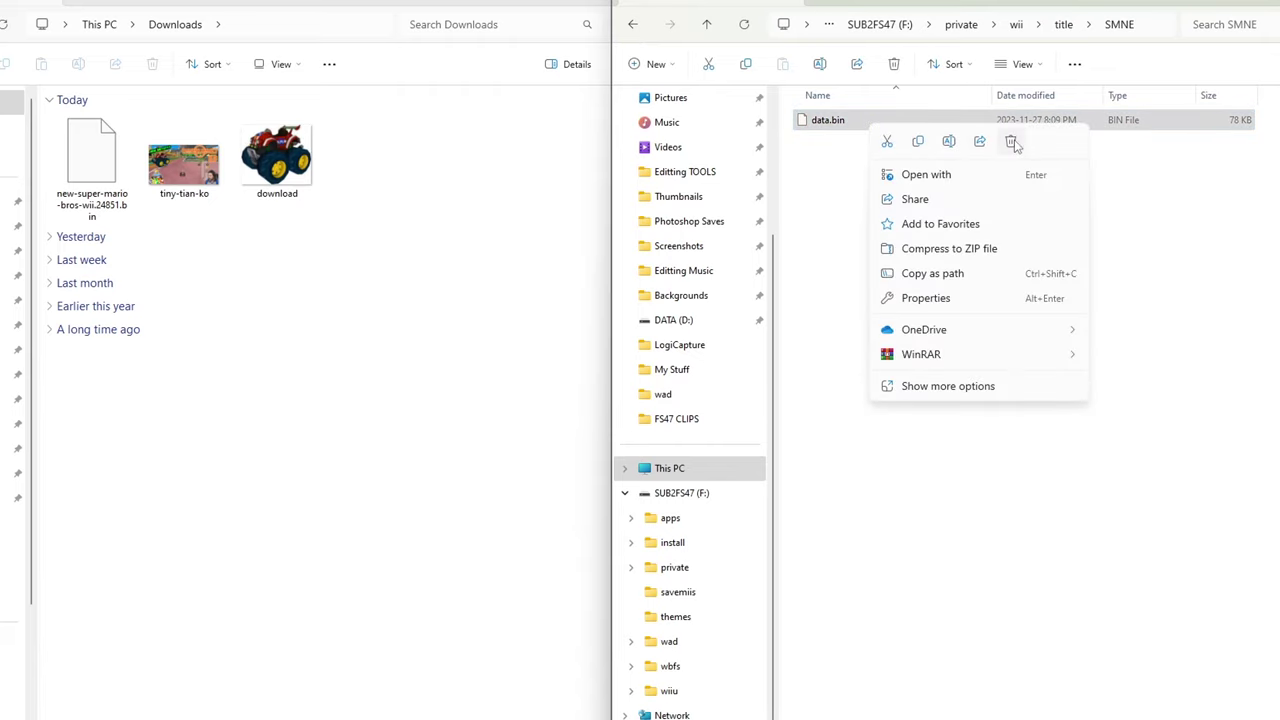
{"action": "left_click", "coordinate": [1008, 140]}
{"action": "left_click", "coordinate": [668, 443]}
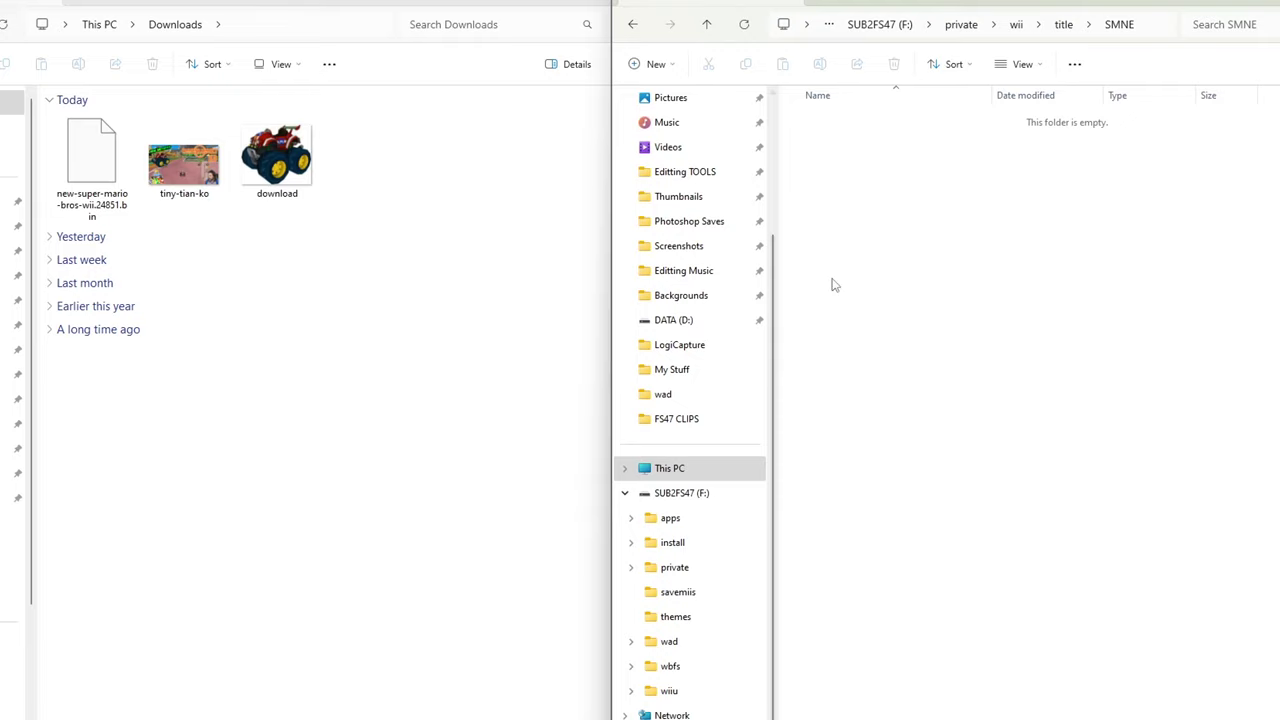
Copy new-super-mario-bros-wii.24851.bin from Downloads into the SD card's SMNE folder.
{"action": "left_click_drag", "start_coordinate": [90, 185], "coordinate": [960, 193]}
{"action": "left_click_drag", "start_coordinate": [832, 268], "coordinate": [210, 270]}
{"action": "left_click", "coordinate": [751, 289]}
{"action": "left_click", "coordinate": [365, 290]}
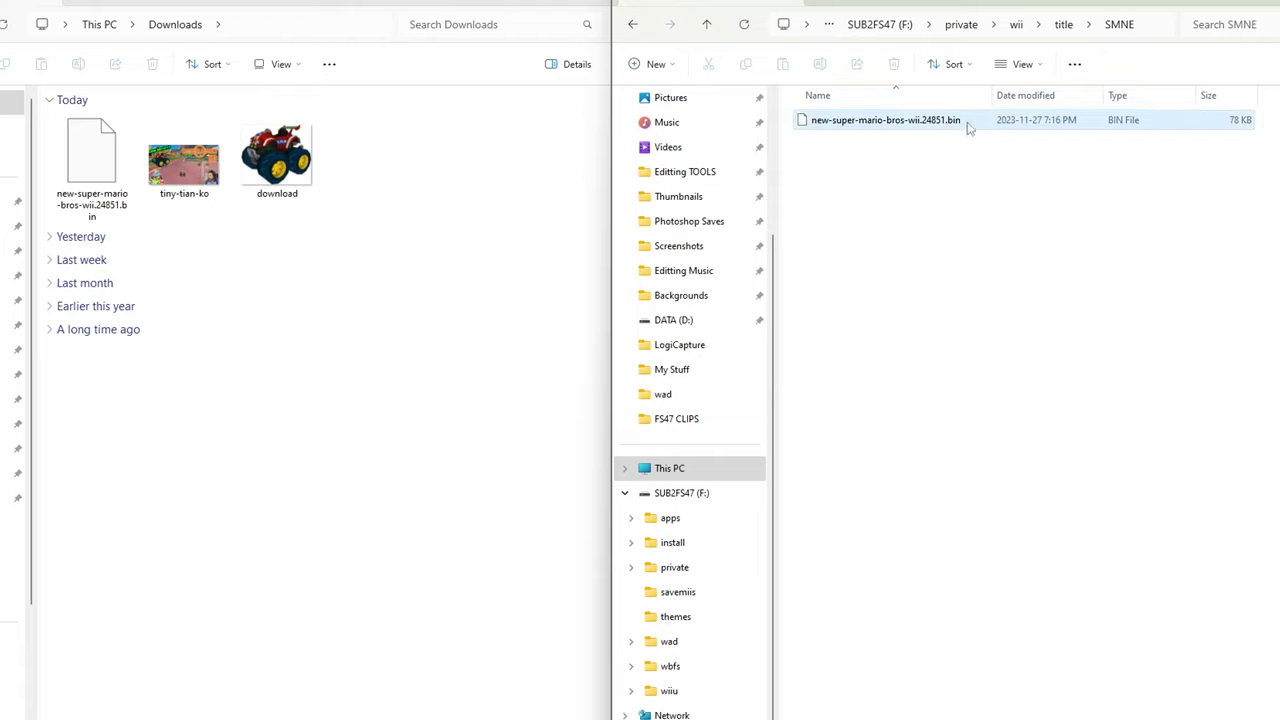
Rename new-super-mario-bros-wii.24851.bin in the SD card's SMNE folder to data.bin and leave the folder.
{"action": "left_click", "coordinate": [948, 124]}
{"action": "right_click", "coordinate": [952, 124]}
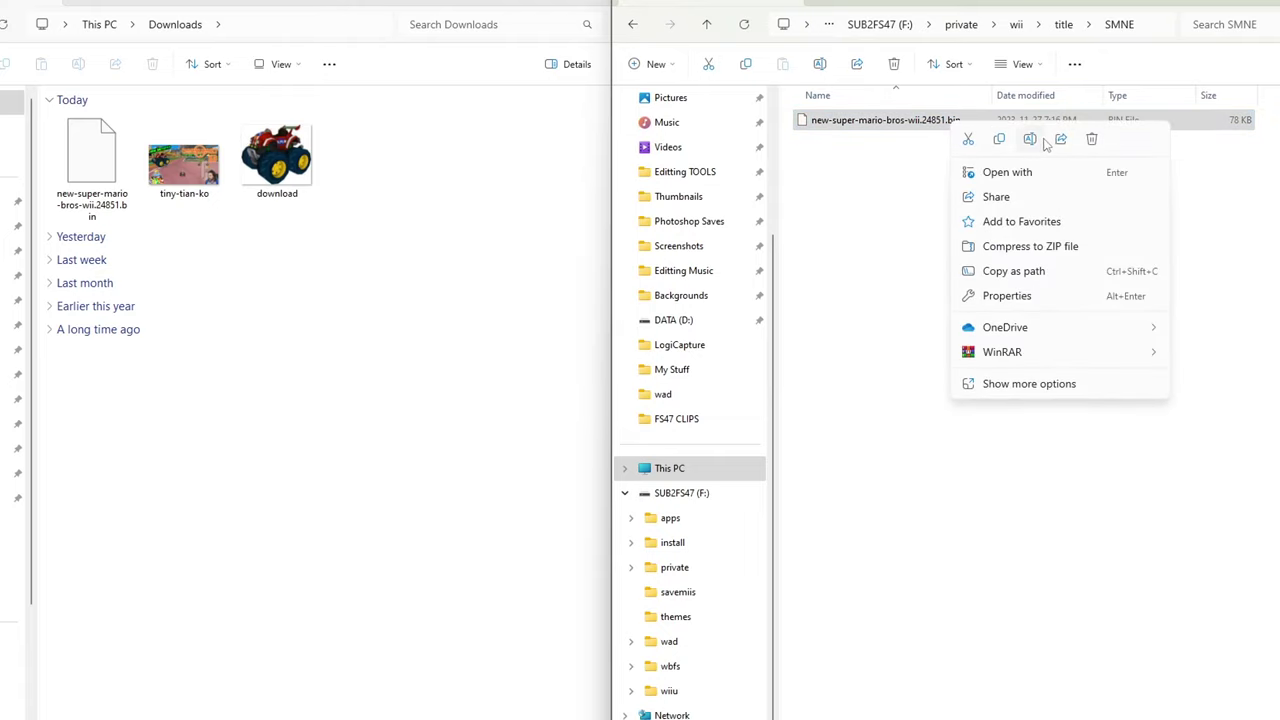
{"action": "left_click", "coordinate": [1042, 141]}
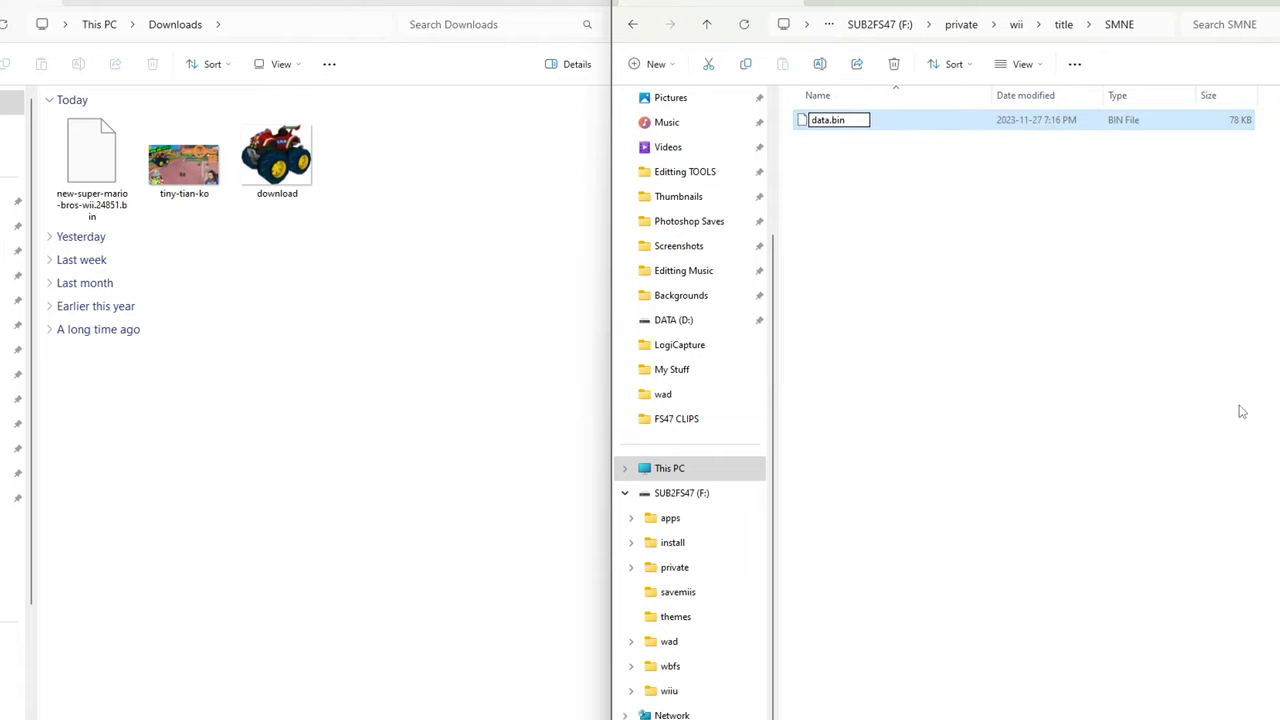
{"action": "left_click", "coordinate": [1074, 342]}
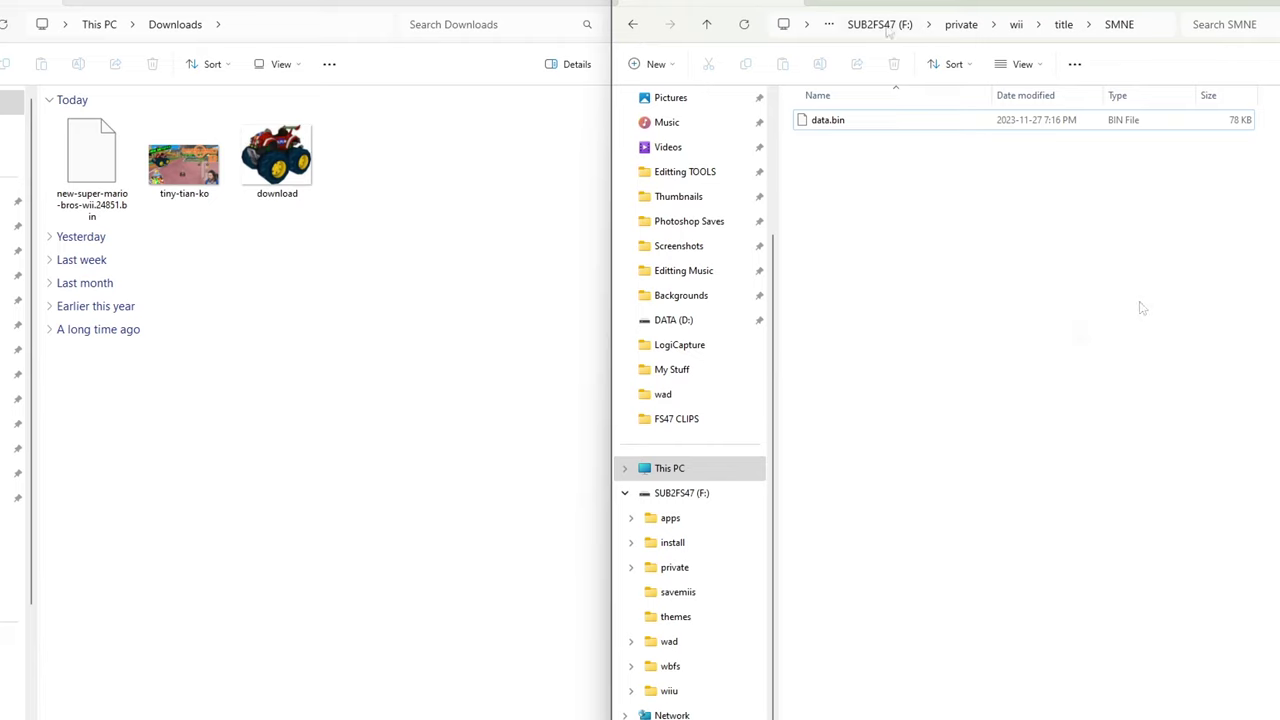
{"action": "key", "text": "alt+Left"}
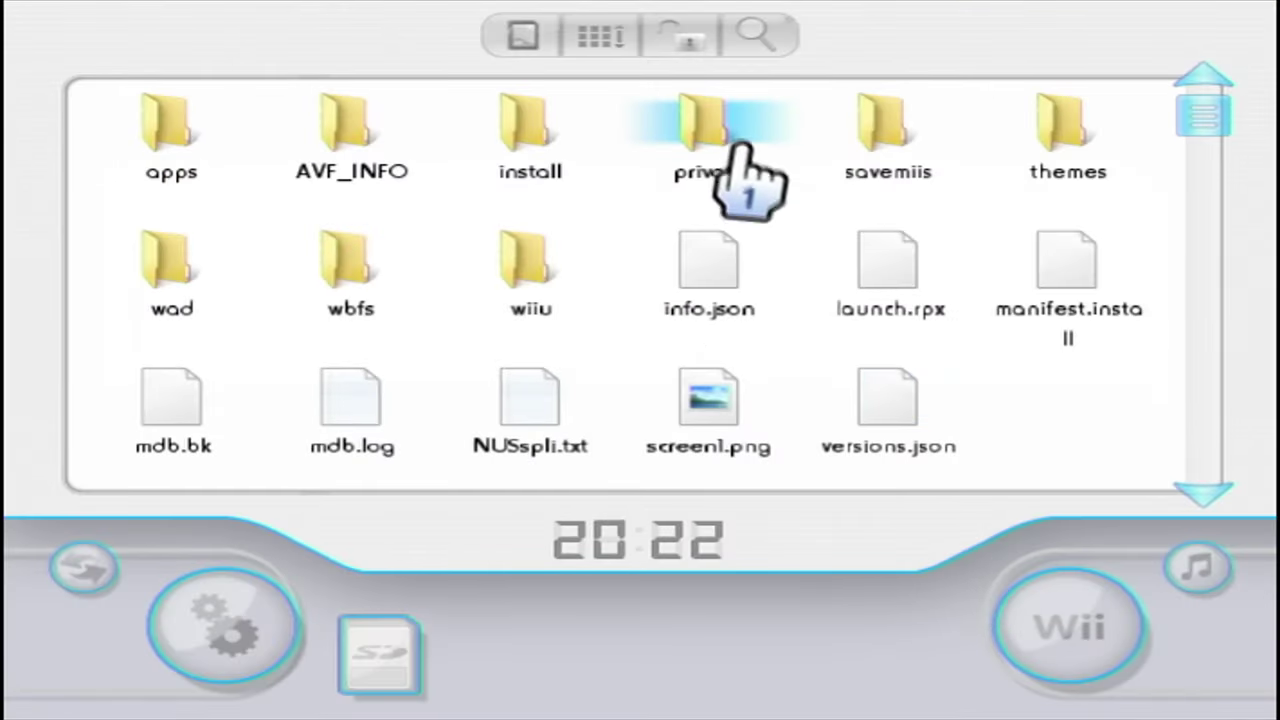
In SaveGame Manager GX on the console, open the New Super Mario Bros. Wii save under the SD card's private/wii/title/SMNE folder.
{"action": "left_click", "coordinate": [730, 135]}
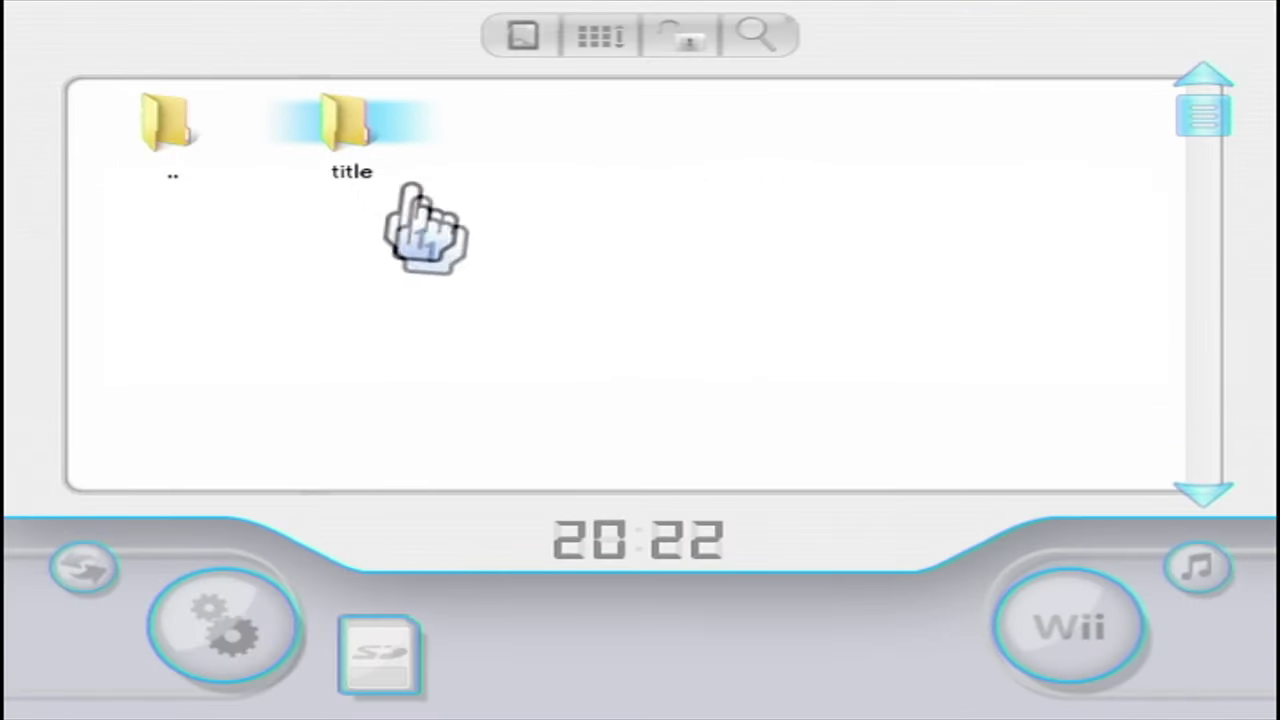
{"action": "left_click", "coordinate": [385, 150]}
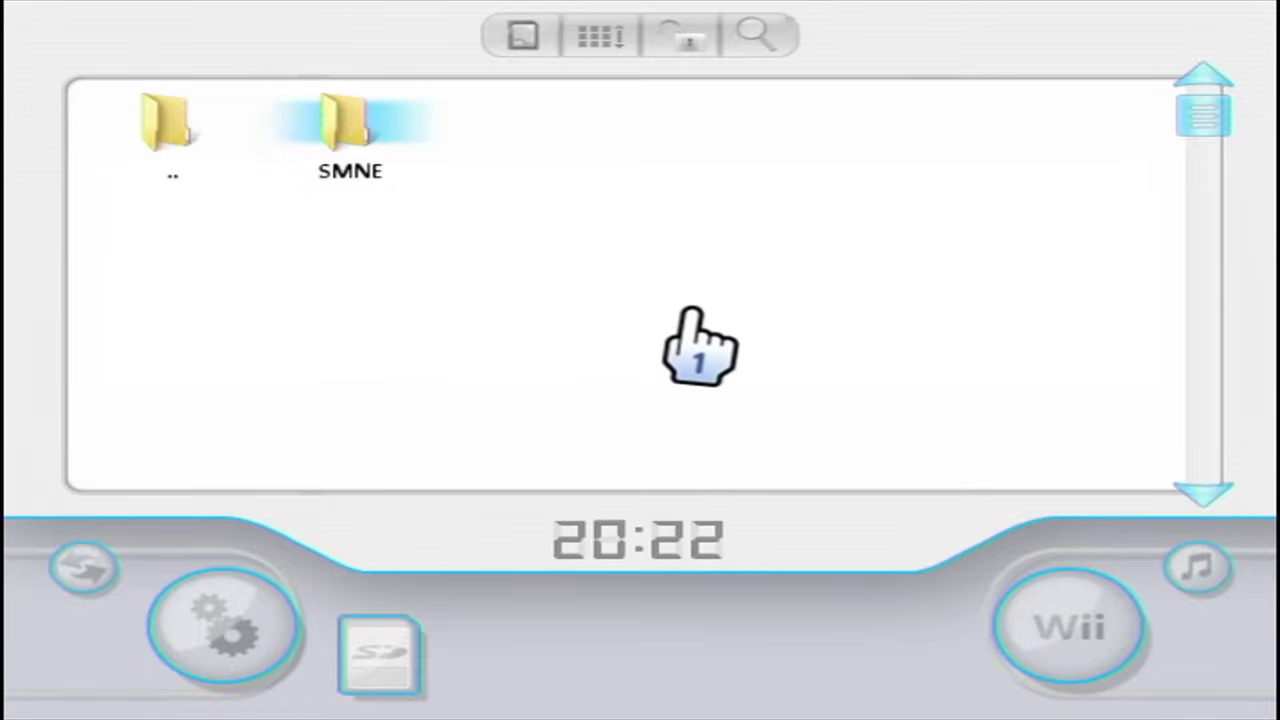
{"action": "left_click", "coordinate": [365, 155]}
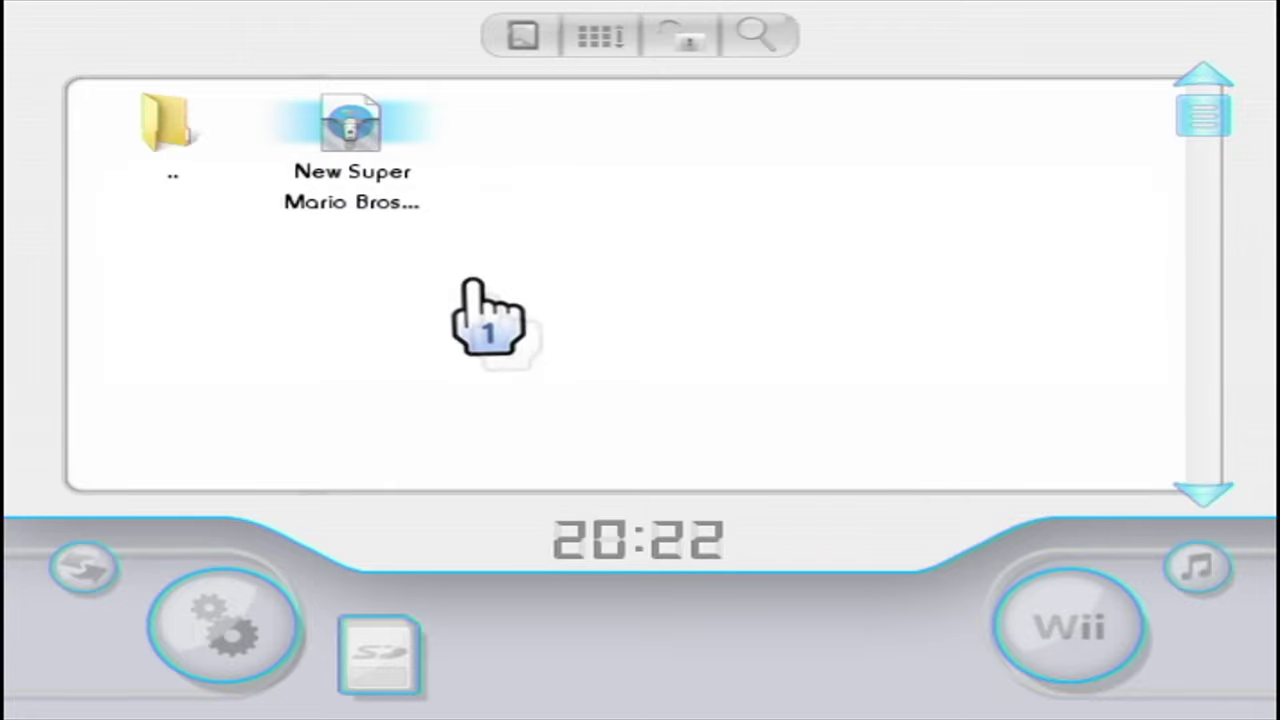
{"action": "left_click", "coordinate": [432, 185]}
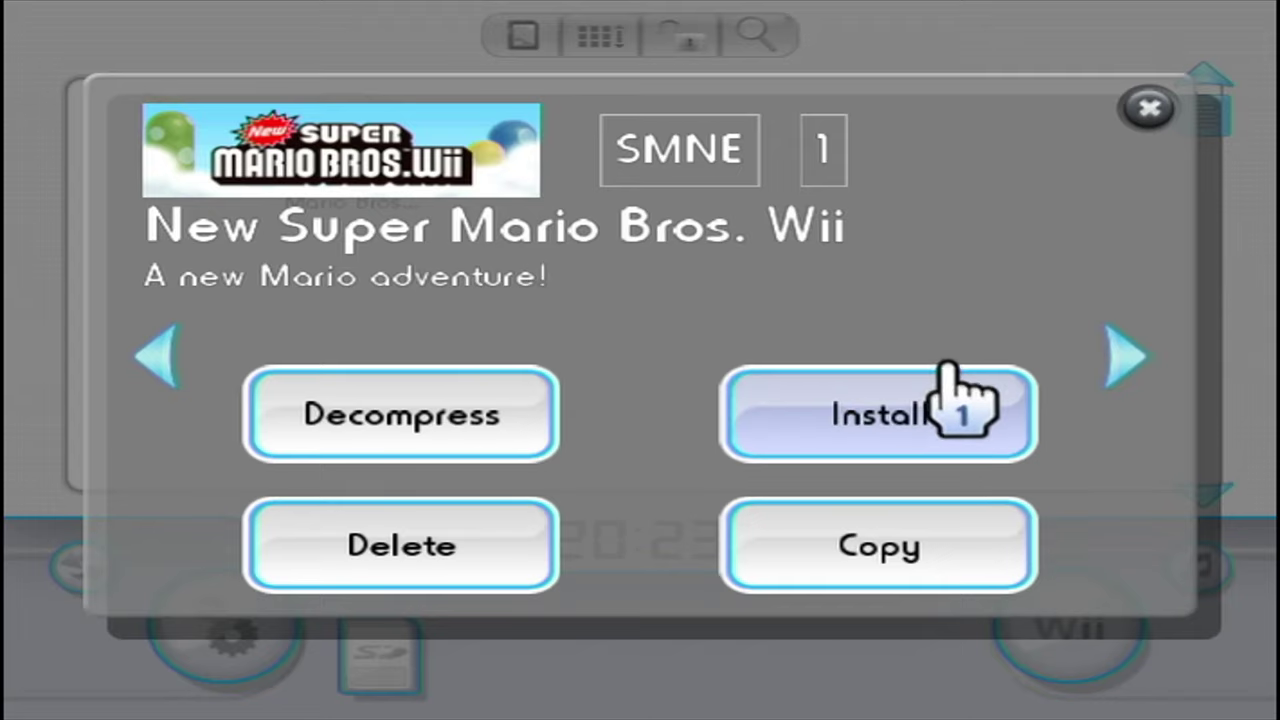
Install the New Super Mario Bros. Wii save from sd:/private/wii/title/SMNE and close its details window.
{"action": "left_click", "coordinate": [930, 400]}
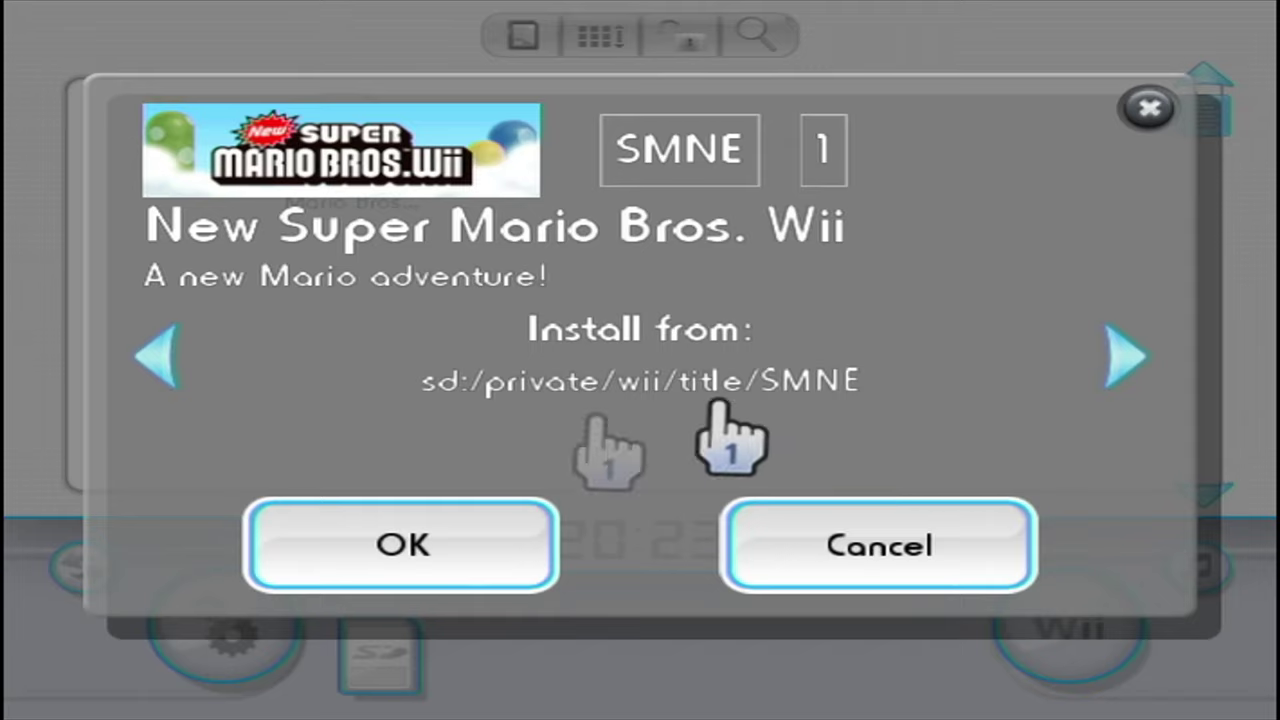
{"action": "left_click", "coordinate": [462, 568]}
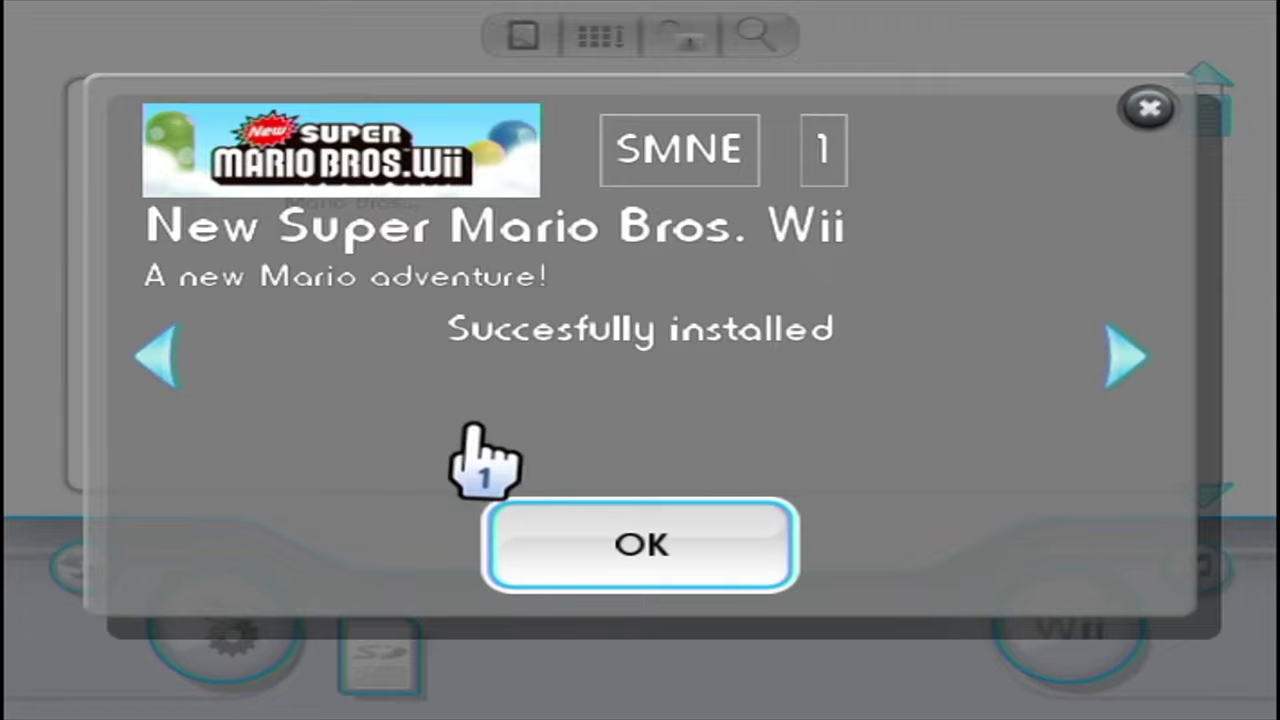
{"action": "left_click", "coordinate": [688, 545]}
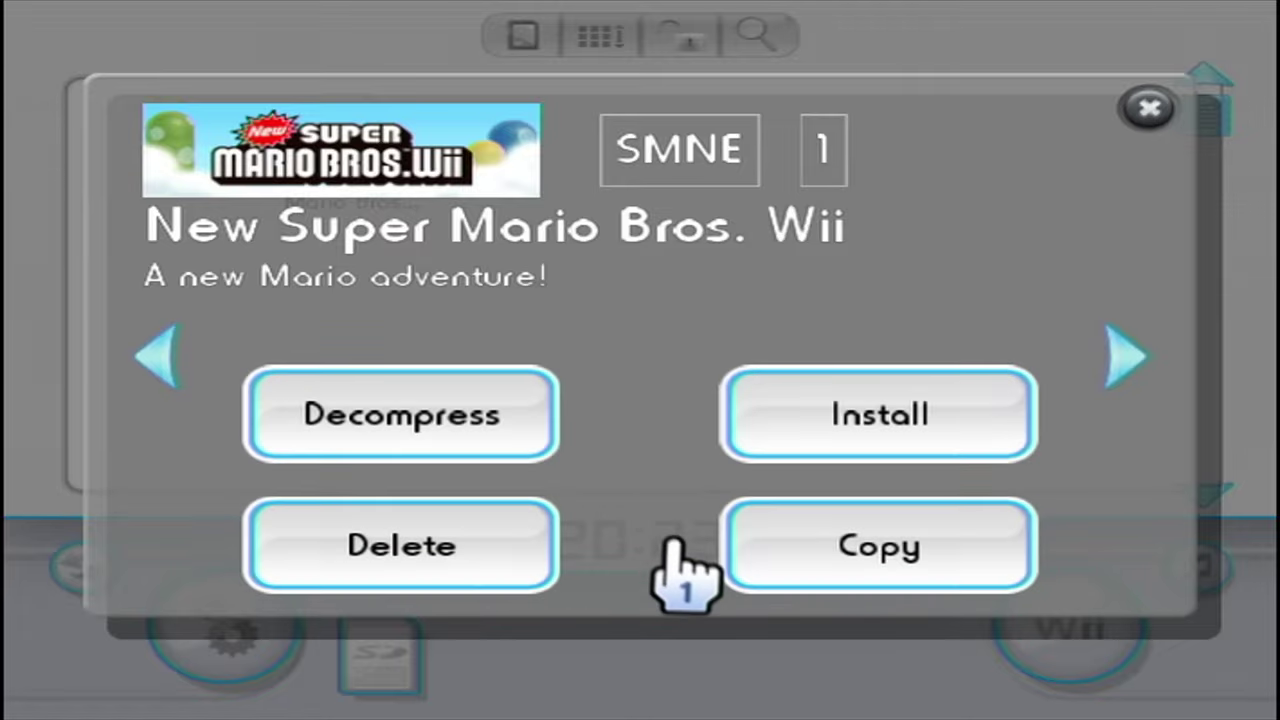
{"action": "left_click", "coordinate": [1147, 106]}
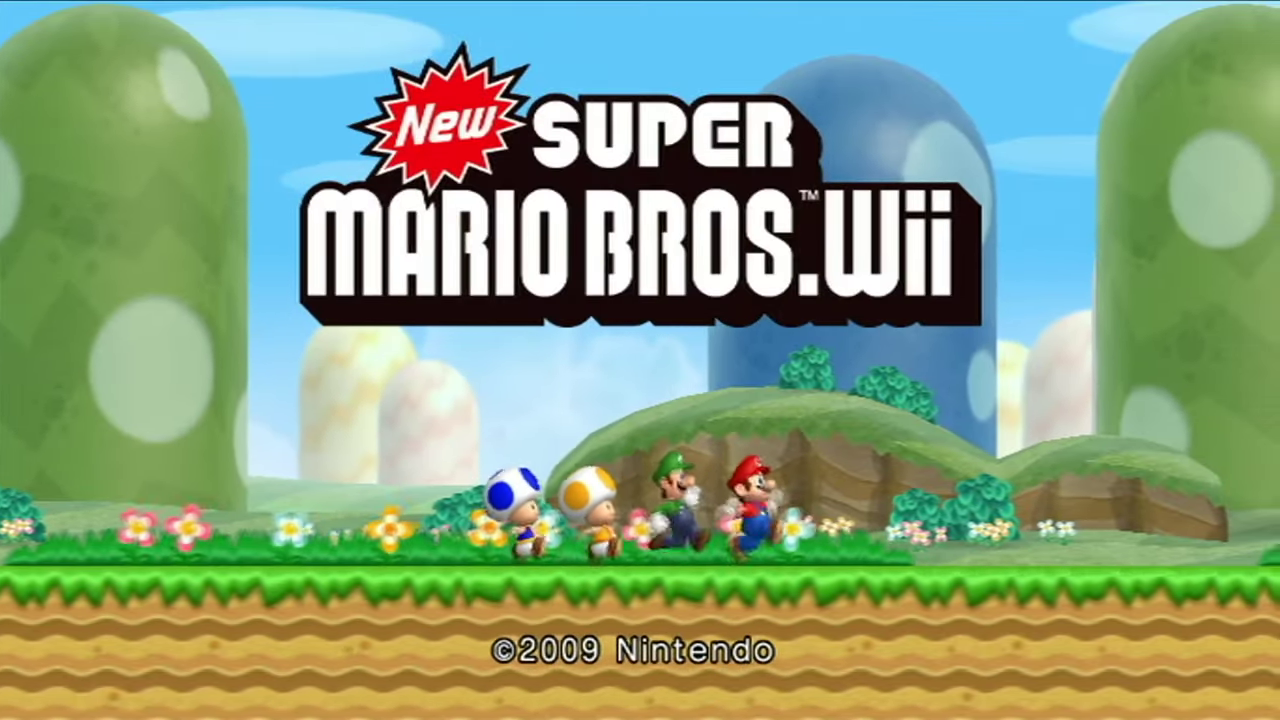
Enter the file selection screen of New Super Mario Bros. Wii and check the stars, world and lives of the save files.
{"action": "key", "text": "2"}
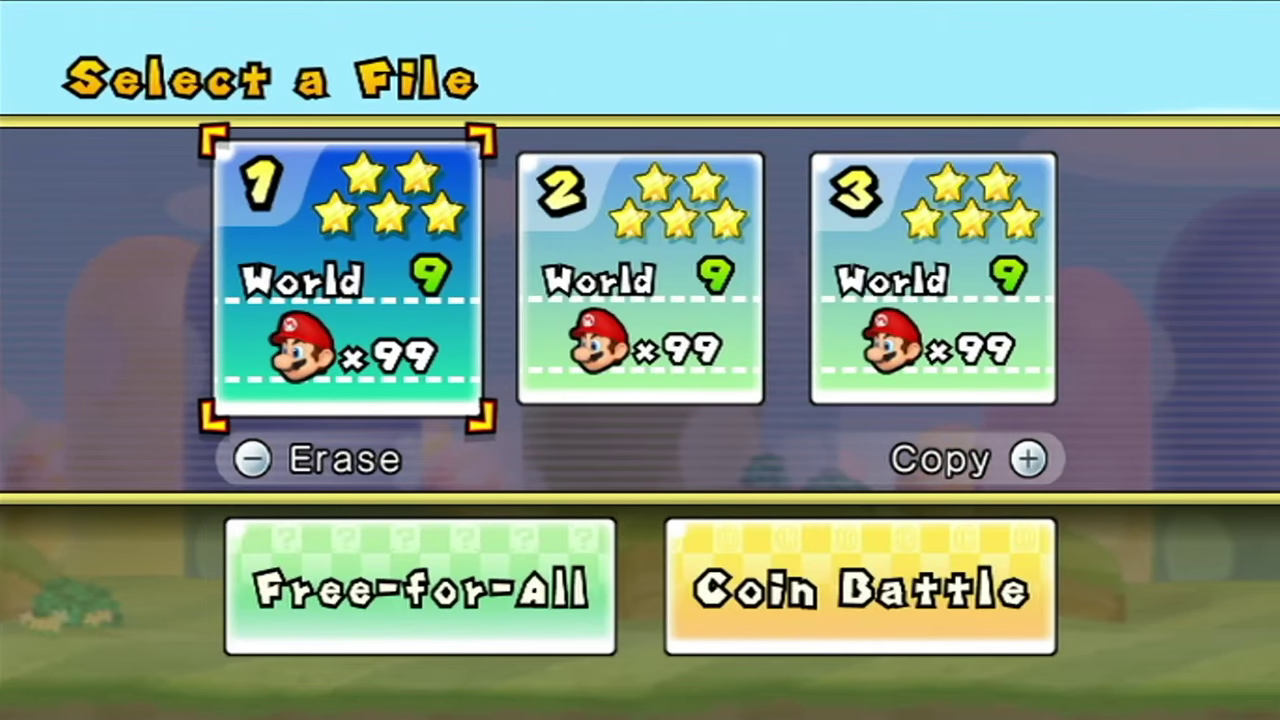
{"action": "key", "text": "Right"}
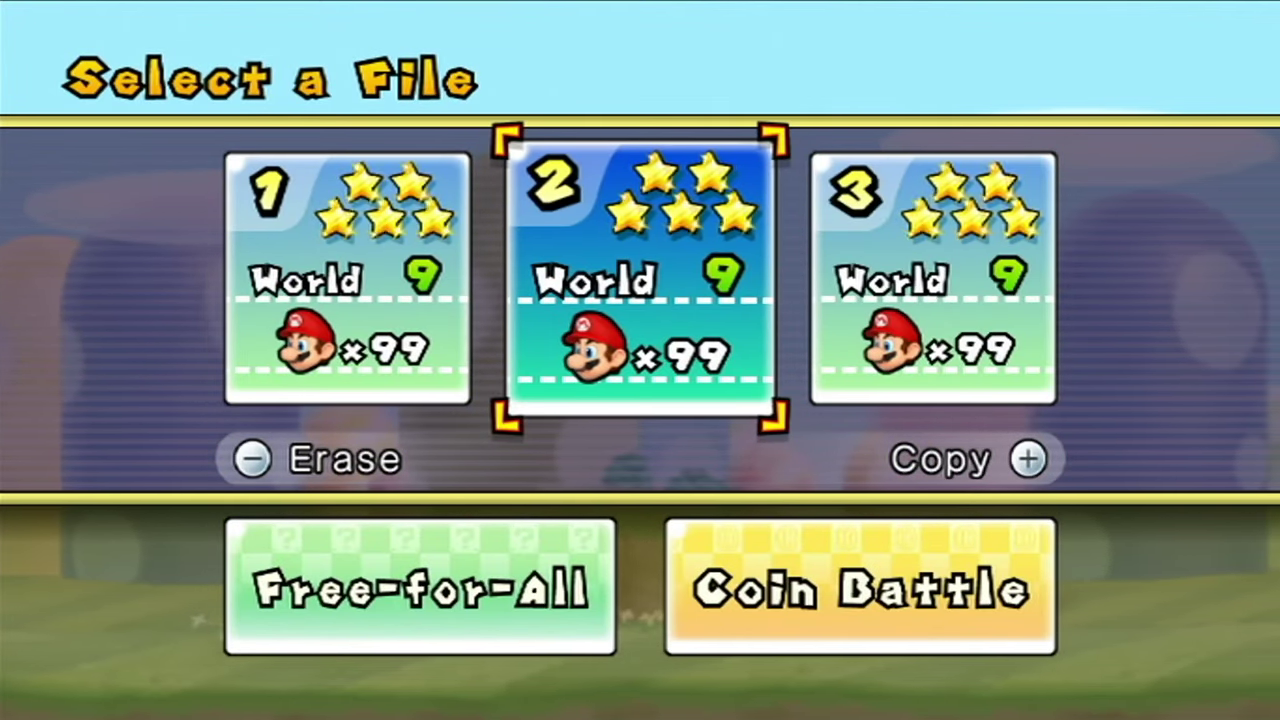
{"action": "key", "text": "Left"}
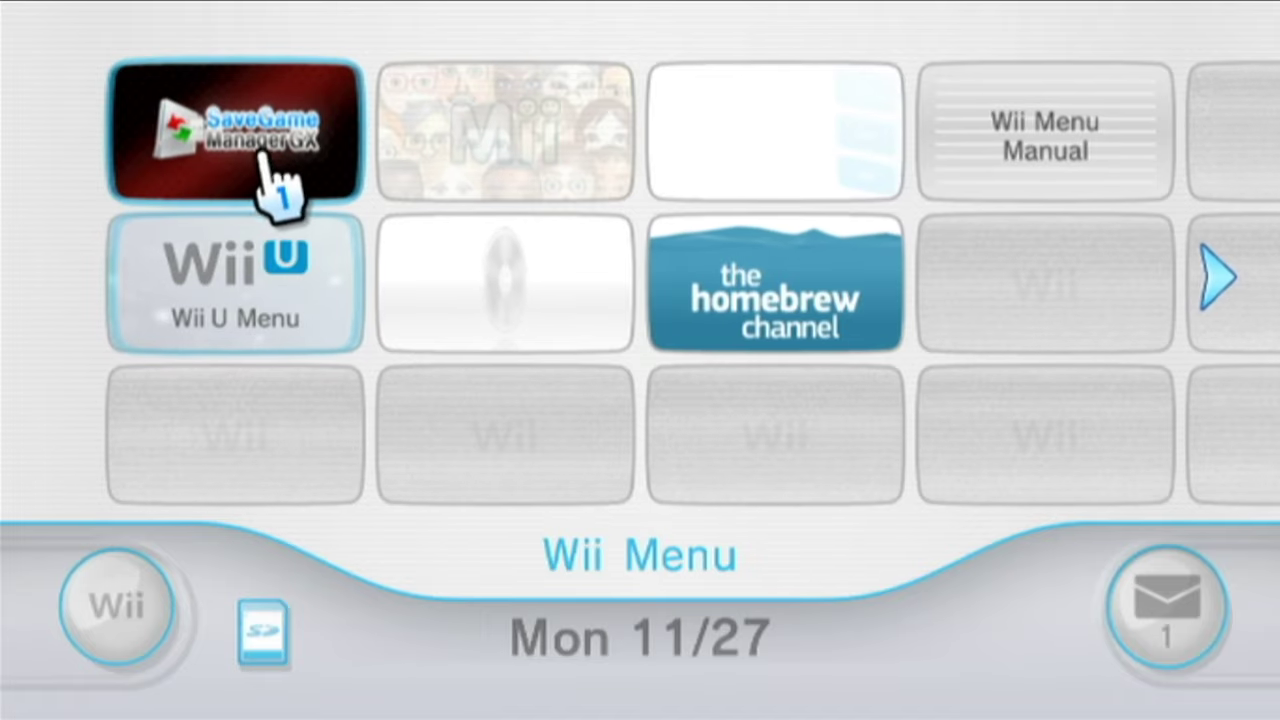
Open the SaveGame Manager GX channel from the Wii Menu.
{"action": "left_click", "coordinate": [265, 170]}
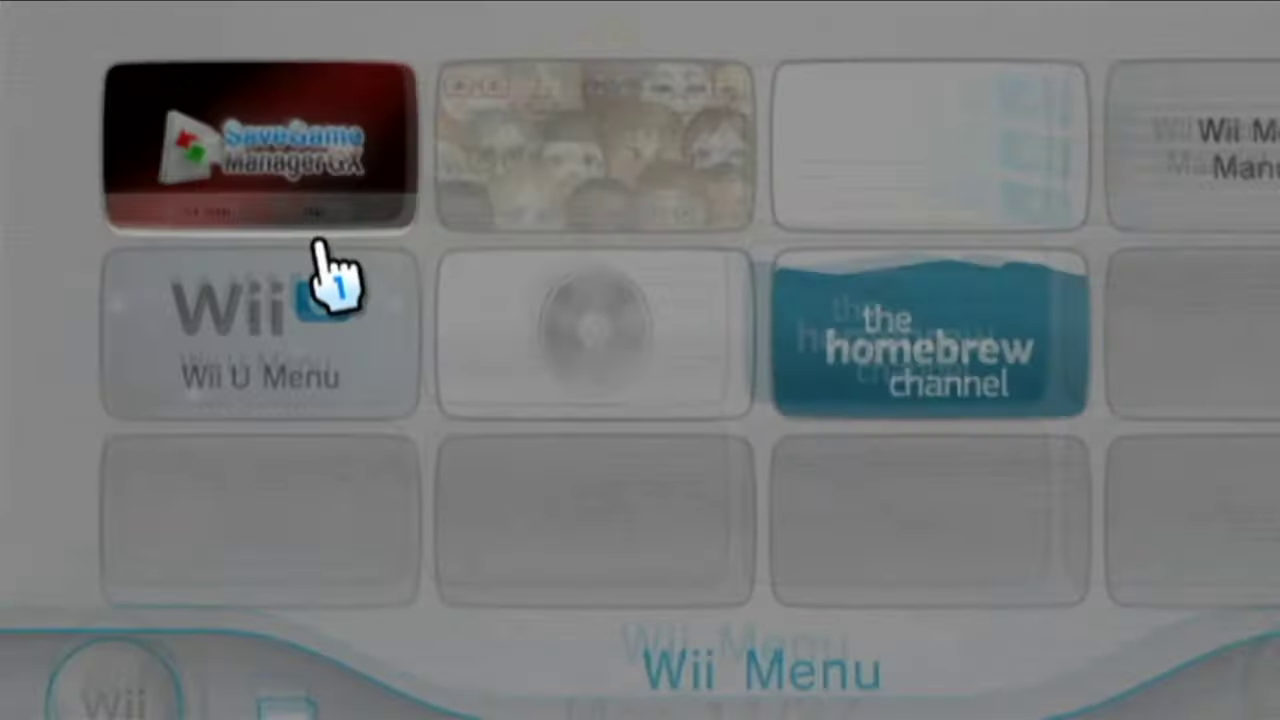